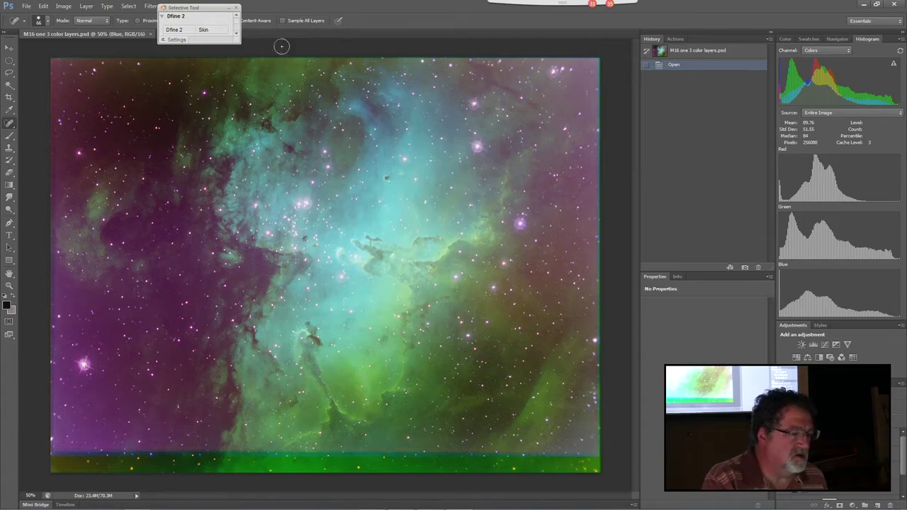
Close the floating Selective Tool palette and reduce the Histogram from all channels to a single combined graph
left_click(235, 8)
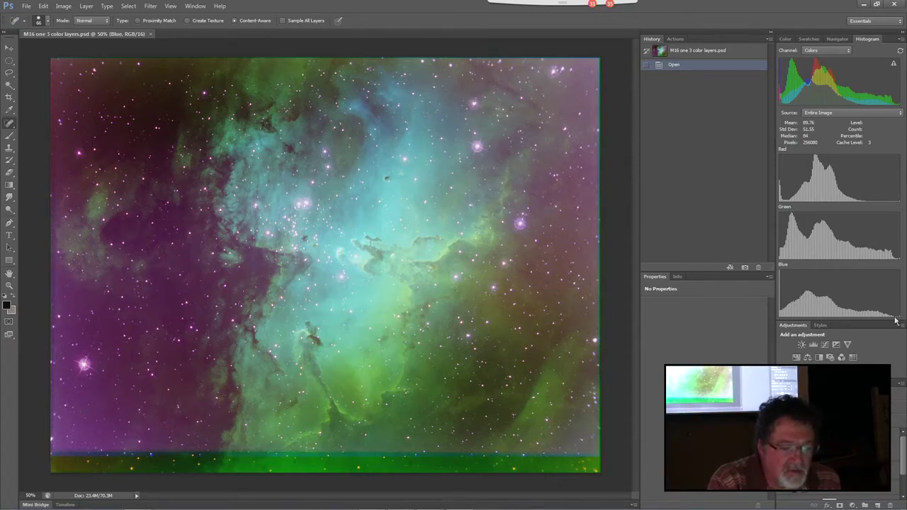
left_click(902, 39)
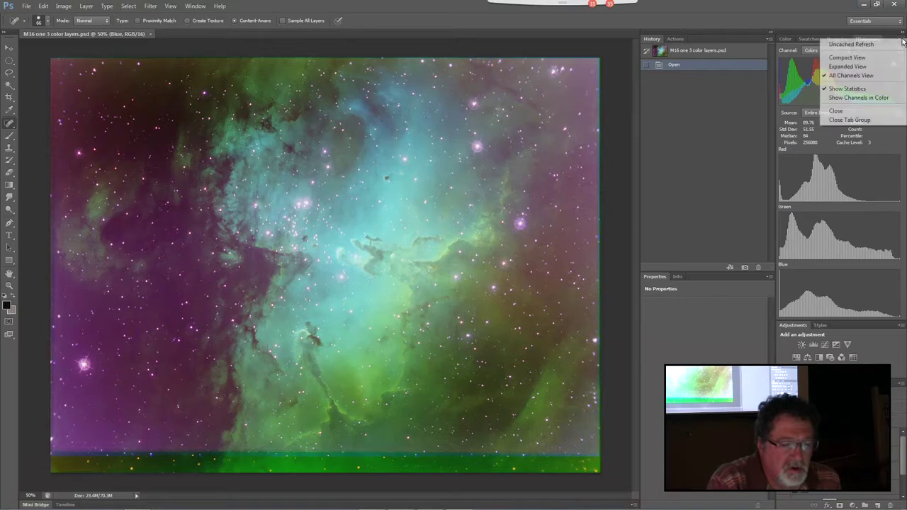
left_click(863, 74)
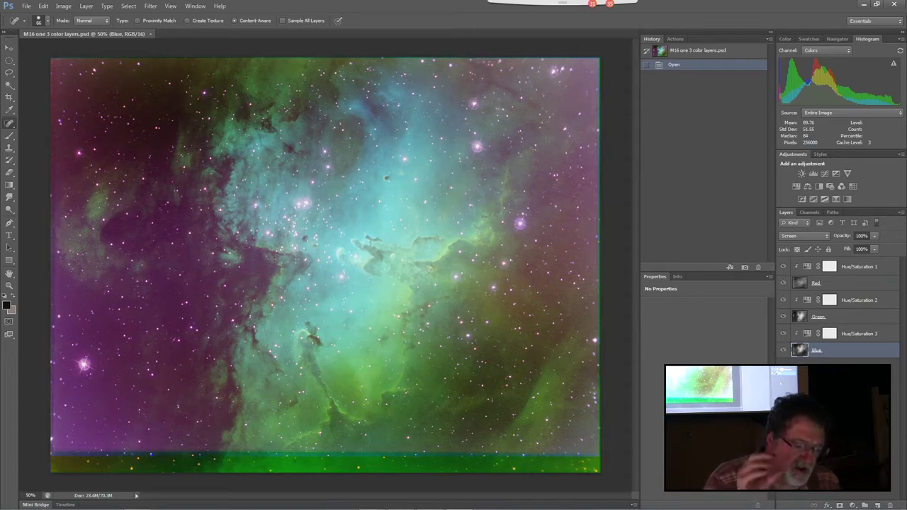
Vary the lightness of the Blue layer's Hue/Saturation adjustment and check the Green layer's hue and saturation settings
left_click(858, 337)
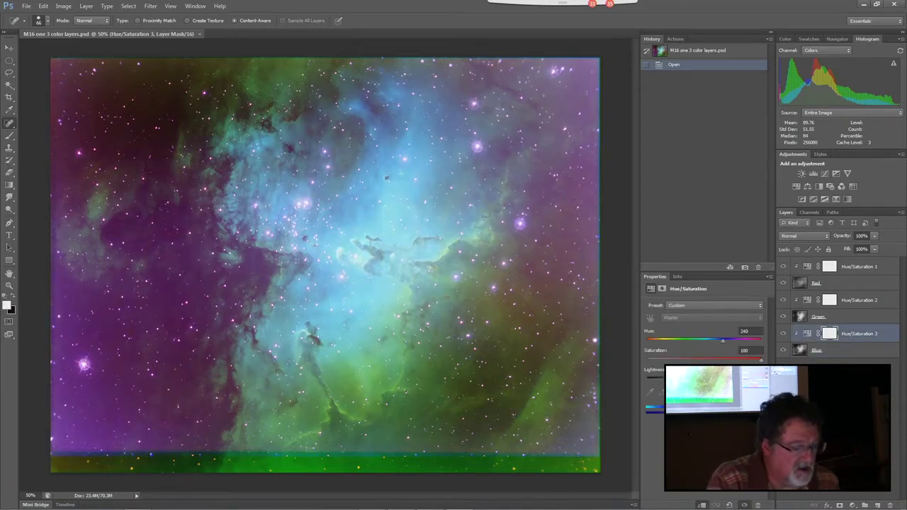
left_click_drag(704, 378, 663, 387)
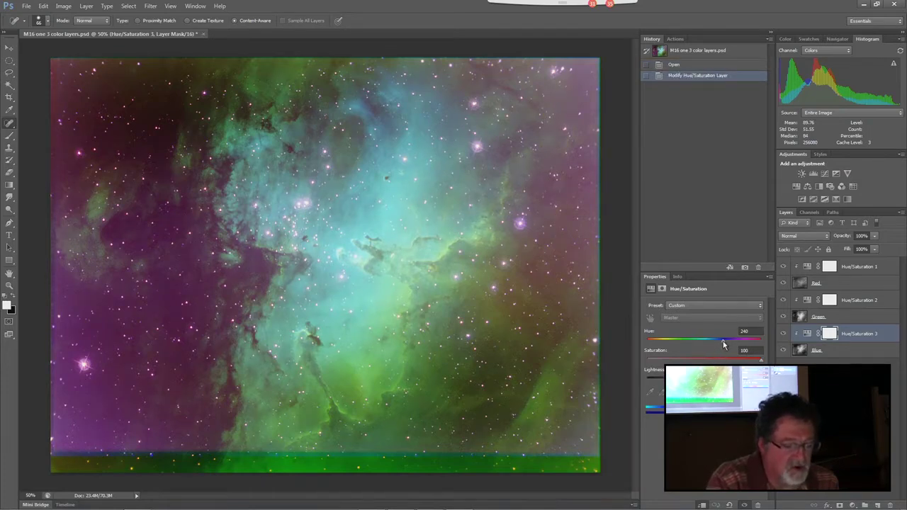
left_click(854, 305)
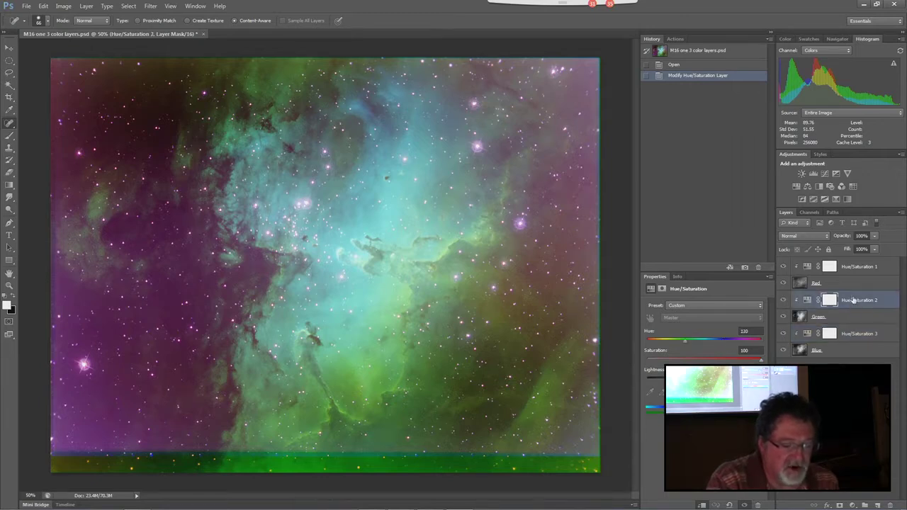
Try a swapped colour mapping by setting the Red layer's Hue/Saturation hue to 122 and the Green layer's to 0
left_click(851, 271)
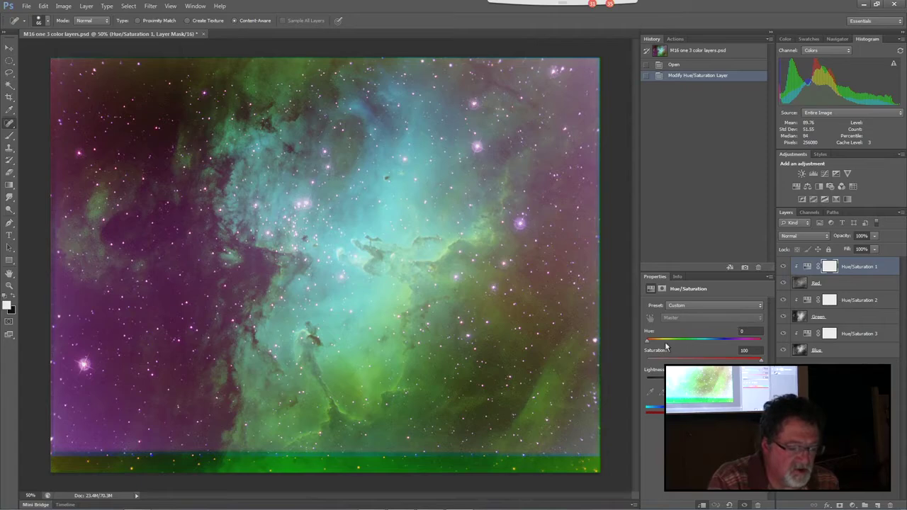
left_click_drag(649, 345, 685, 344)
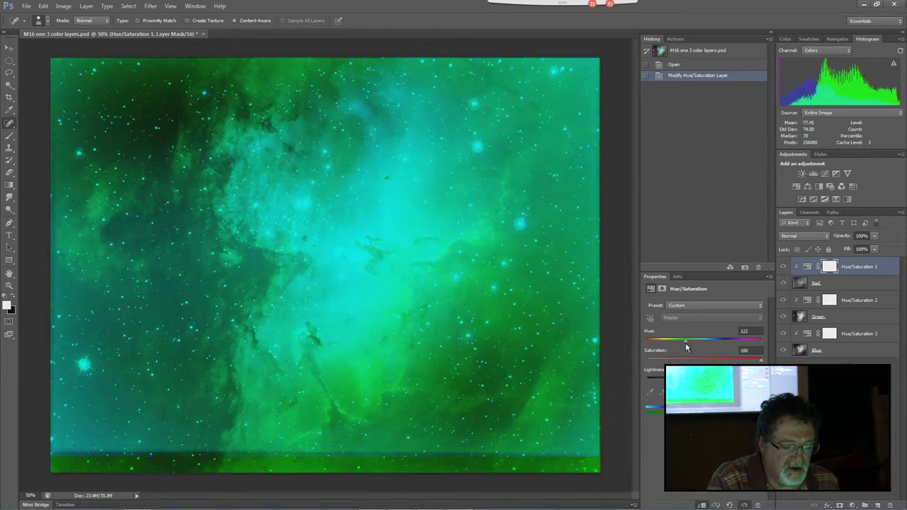
left_click(850, 305)
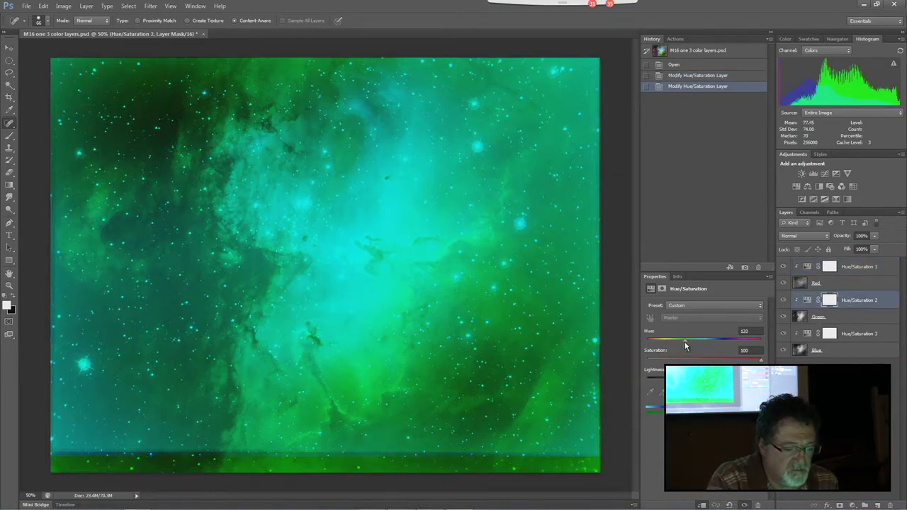
left_click_drag(685, 346, 646, 345)
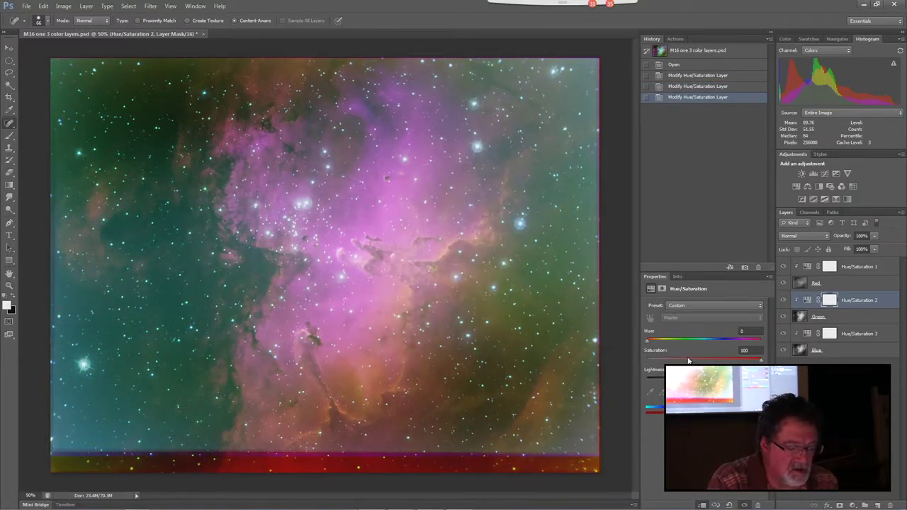
Restore the original mapping by setting the Green layer's Hue/Saturation hue to 120 and the Red layer's to 0
left_click(648, 345)
left_click_drag(648, 345, 687, 345)
double_click(752, 331)
type("0")
key("Return")
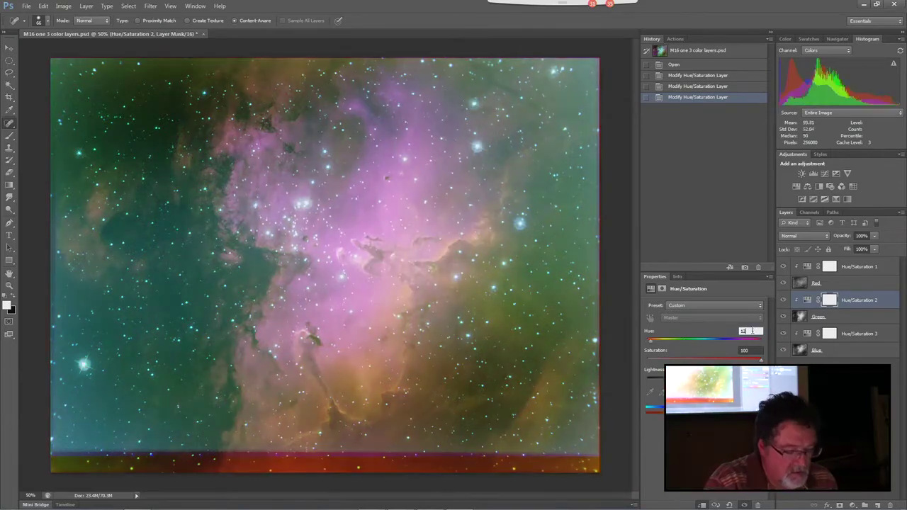
type("120")
key("Return")
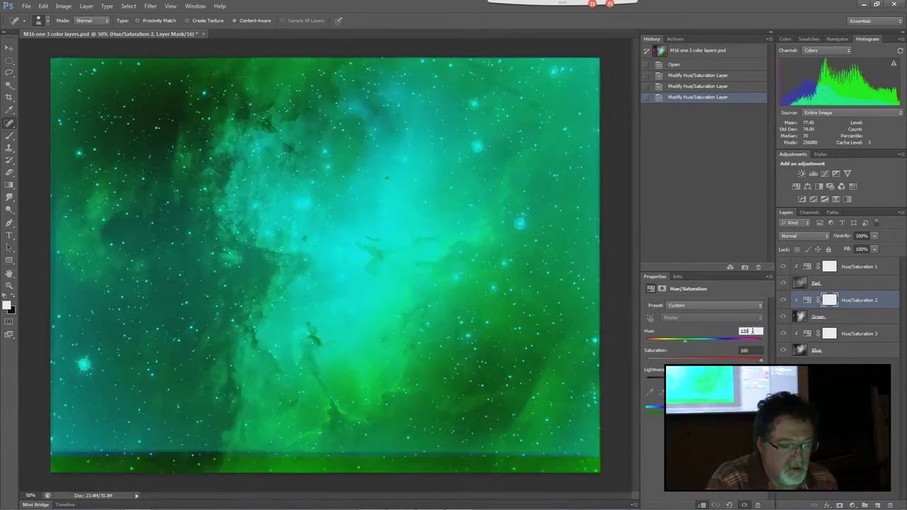
left_click(845, 270)
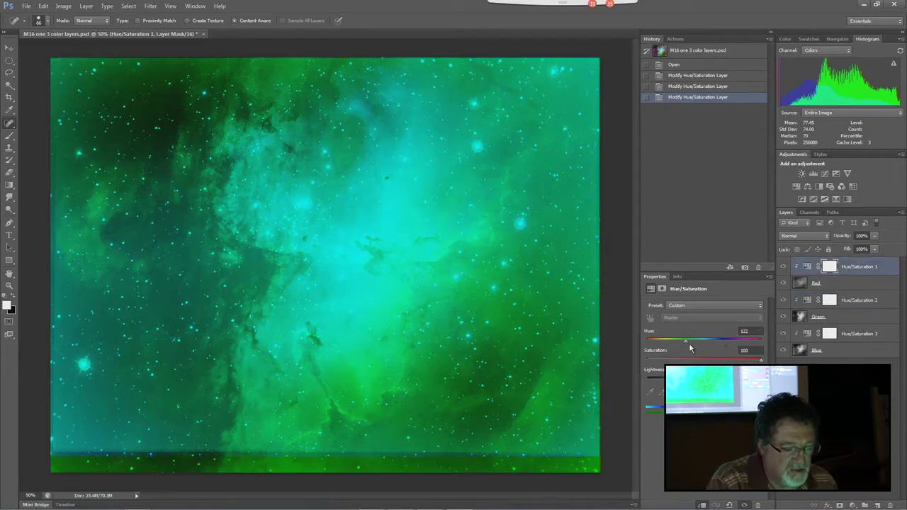
left_click_drag(686, 341, 647, 341)
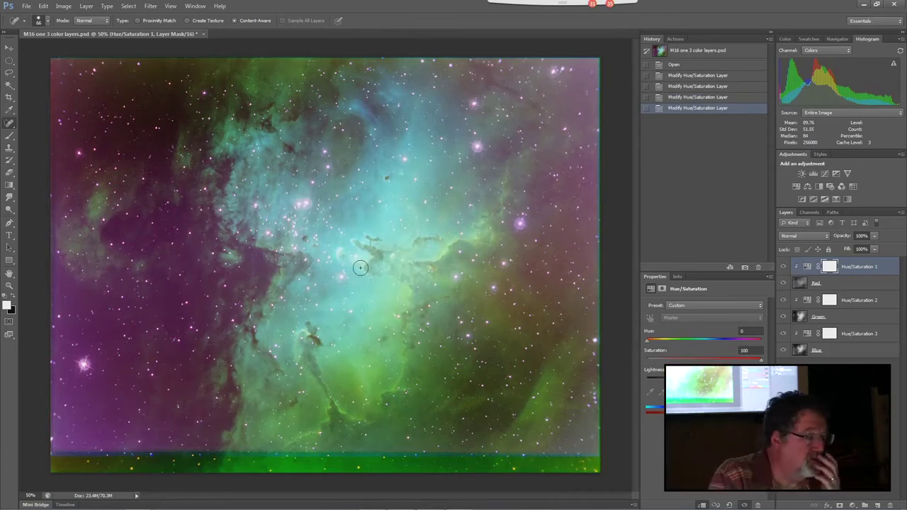
Open the Mean Ha 12x300 TIFF from the Eagle folder in Camera Raw, reset its tone settings to default and leave Camera Raw
left_click(26, 9)
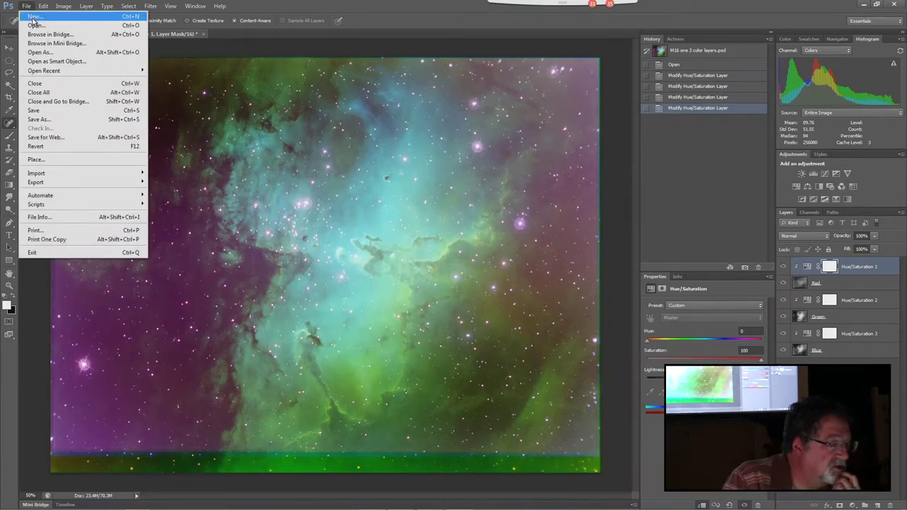
left_click(35, 27)
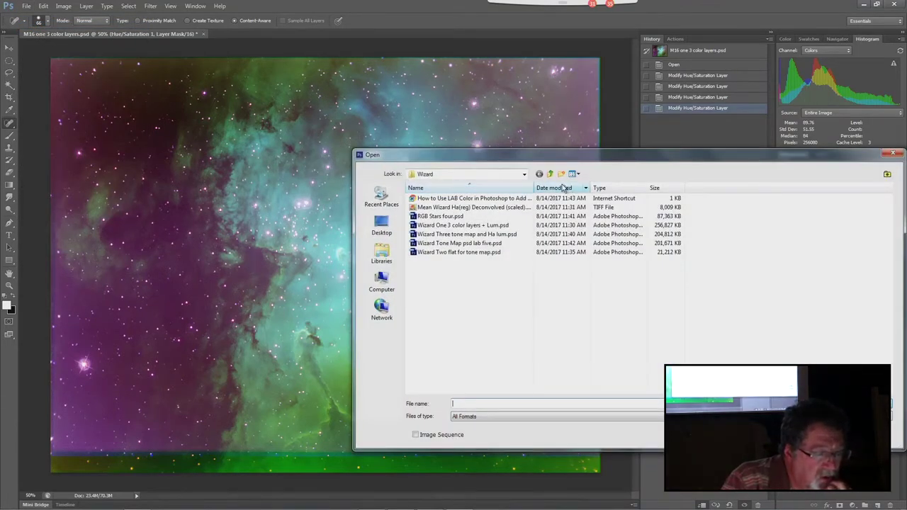
left_click(551, 176)
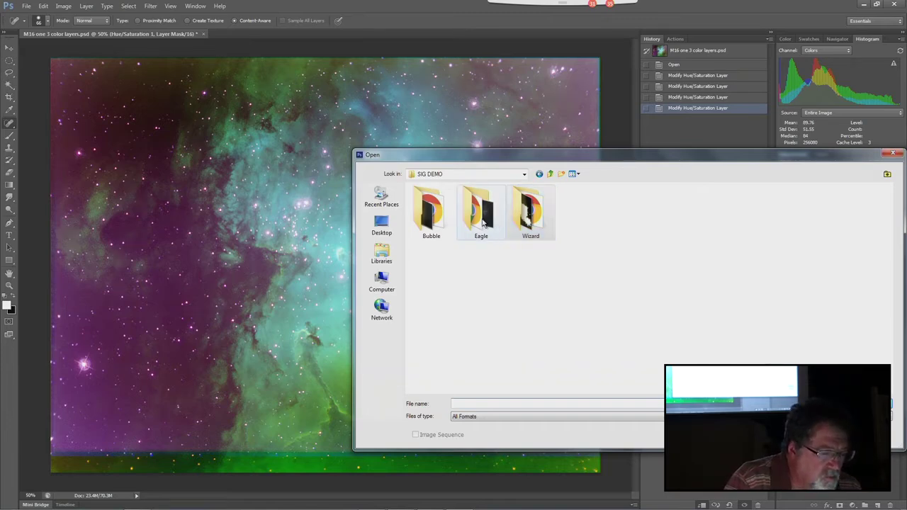
double_click(482, 223)
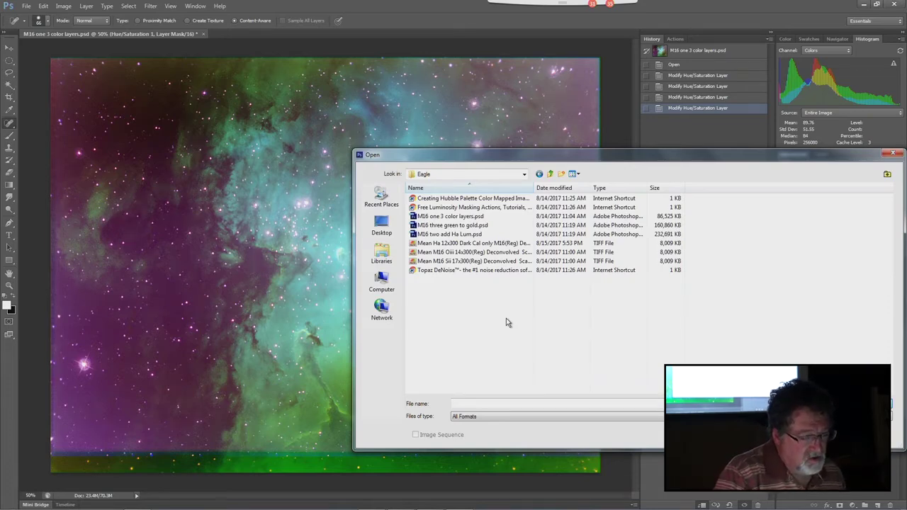
double_click(469, 244)
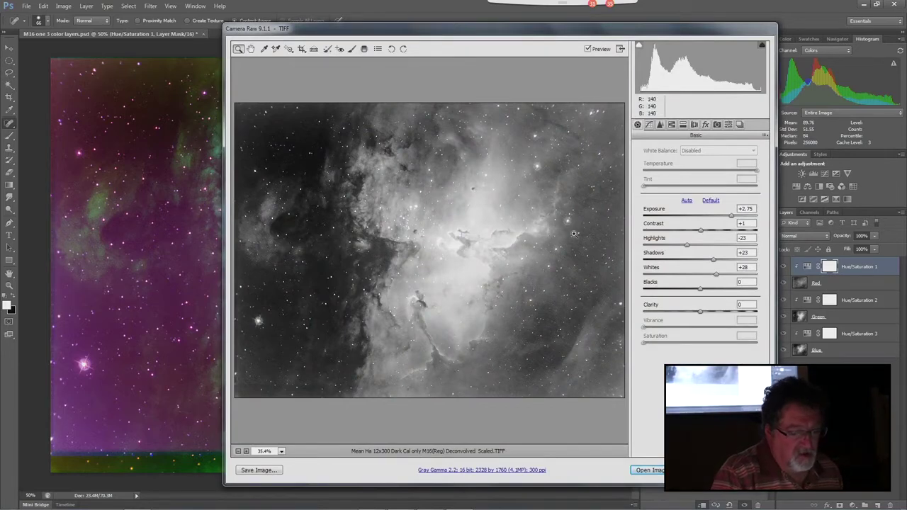
left_click(711, 202)
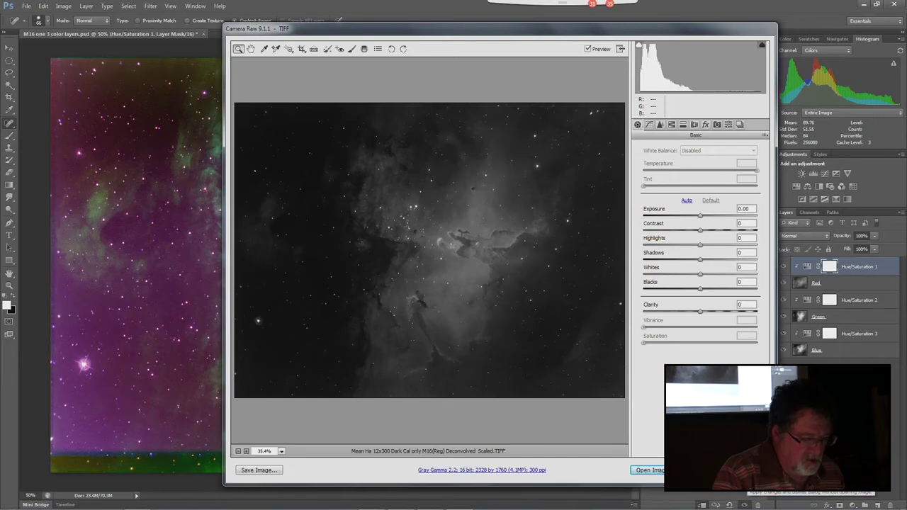
key("Escape")
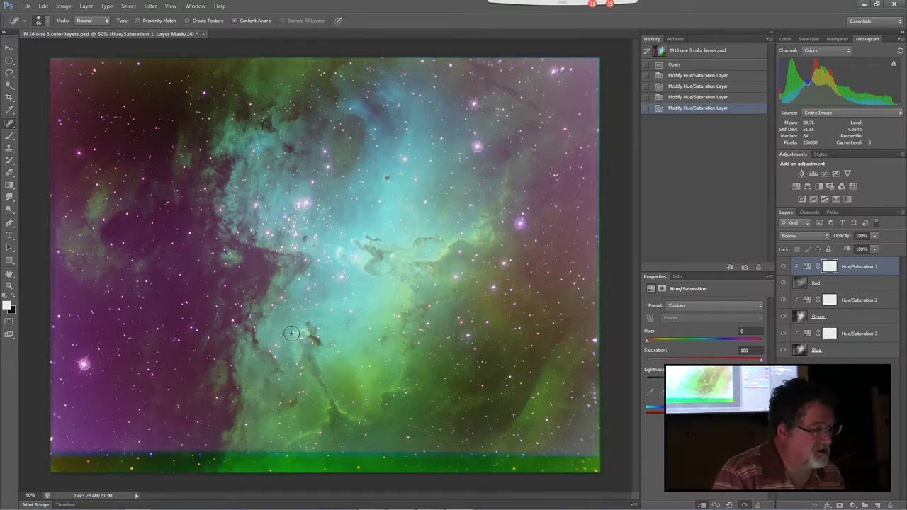
Check the JPEG and TIFF handling options in the Camera Raw preferences, leaving them without changes
left_click(43, 7)
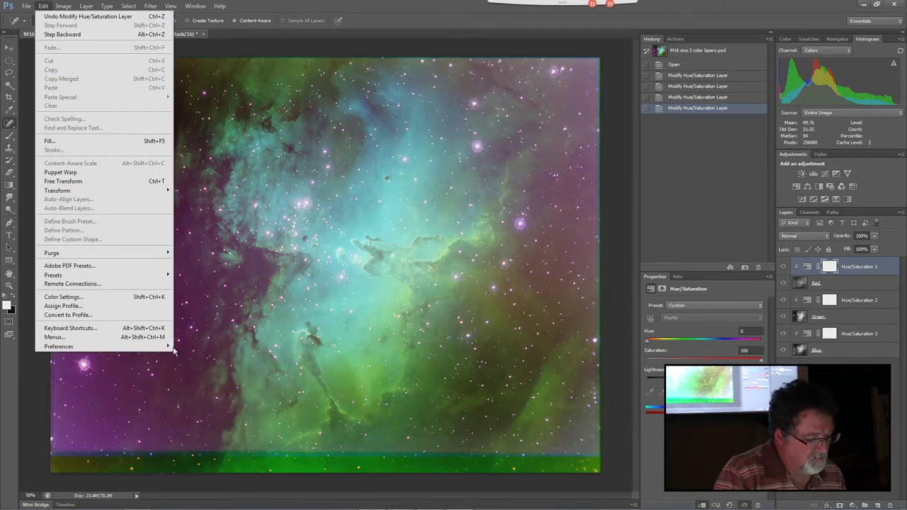
mouse_move(173, 348)
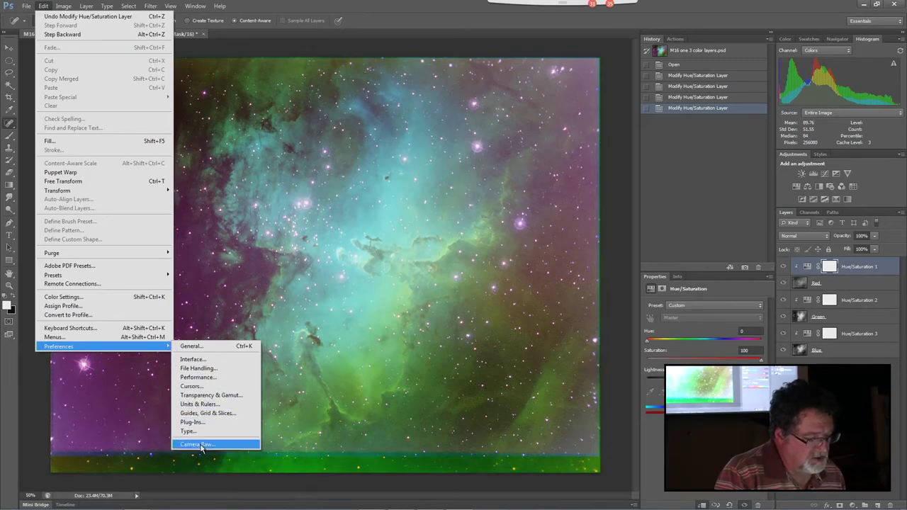
left_click(197, 444)
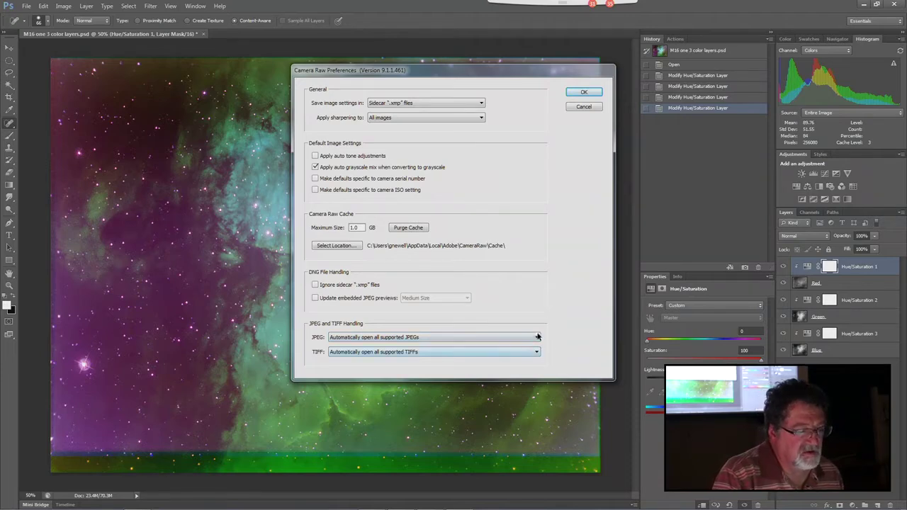
left_click(584, 107)
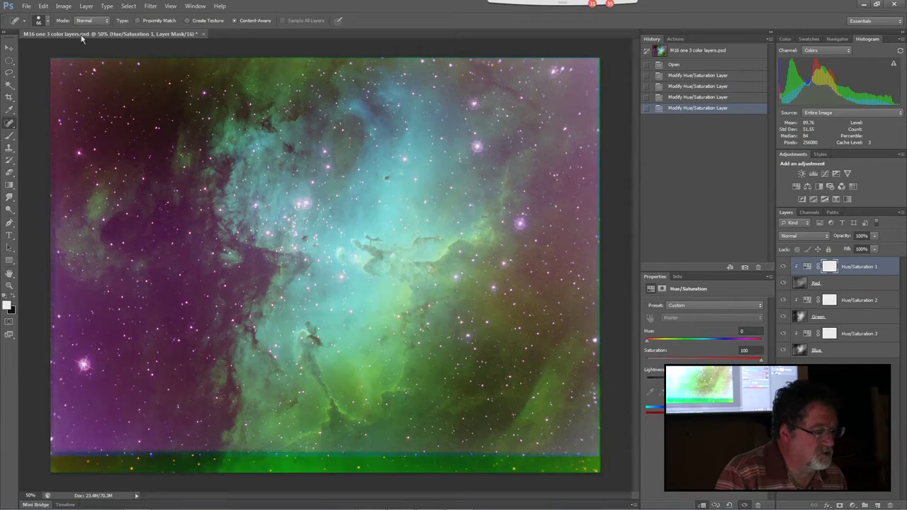
Reopen the Mean Ha 12x300 TIFF from the Eagle folder in Camera Raw and apply the automatic tone adjustment
left_click(27, 7)
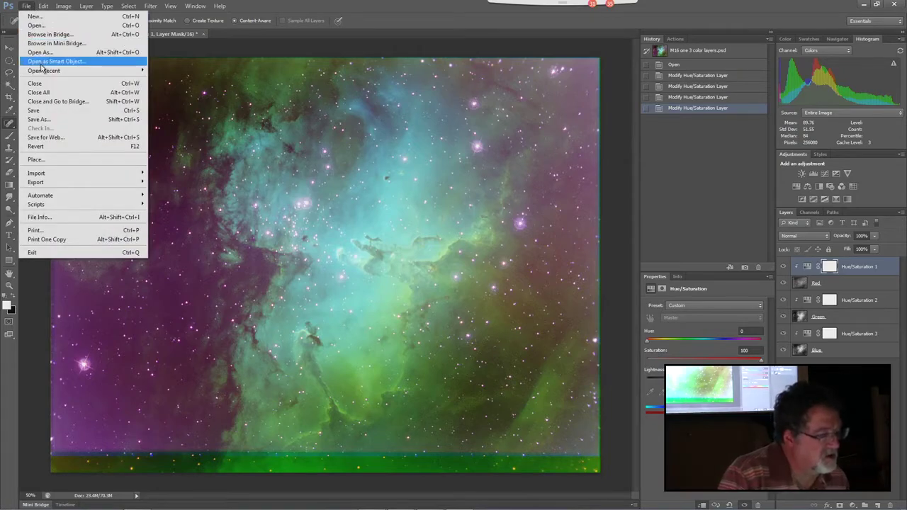
left_click(37, 25)
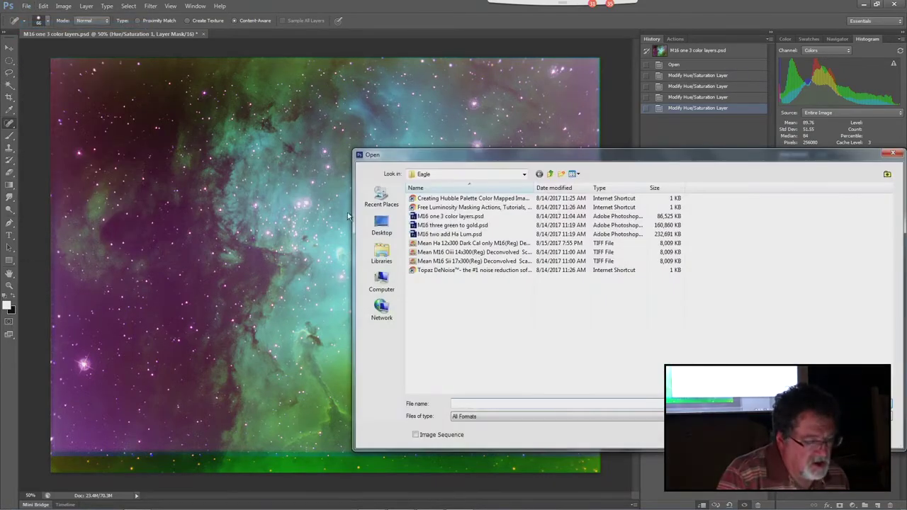
double_click(477, 246)
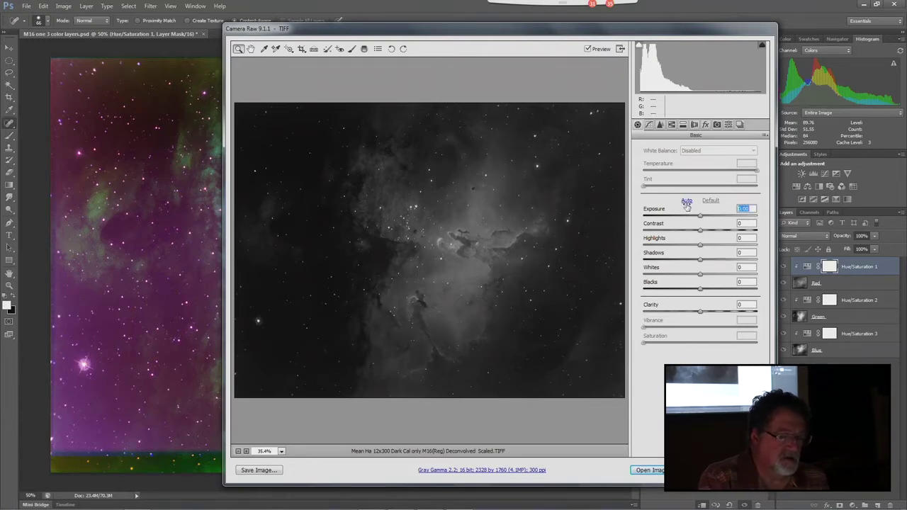
left_click(687, 201)
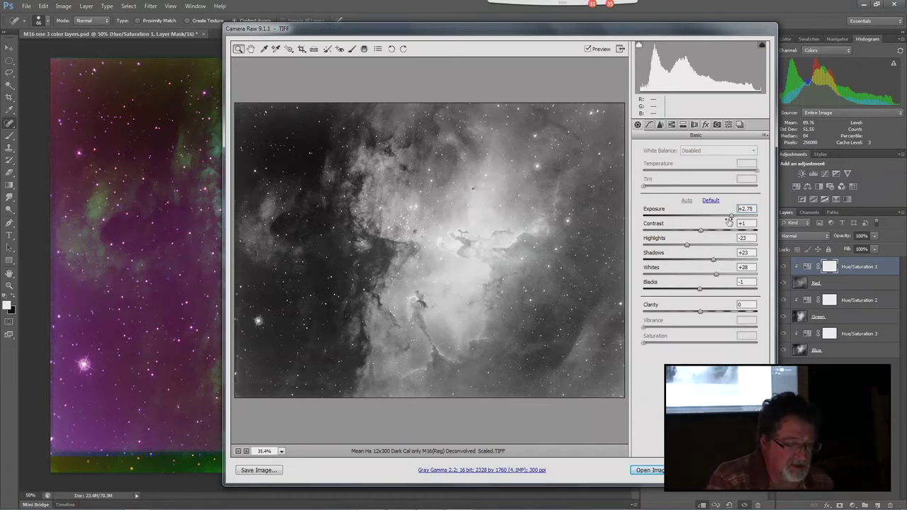
Set the Ha image's exposure to +1.90 and blacks to +1, and open the developed image as a document
left_click(731, 215)
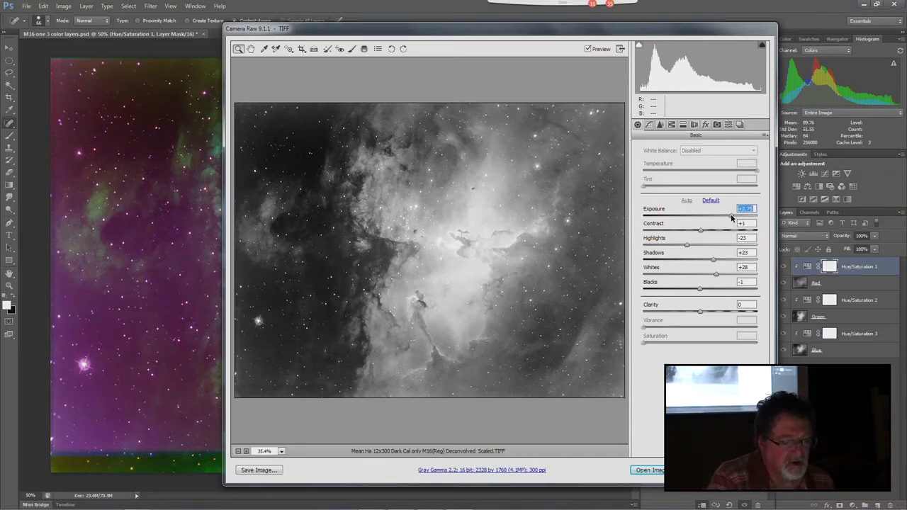
left_click_drag(730, 214, 722, 216)
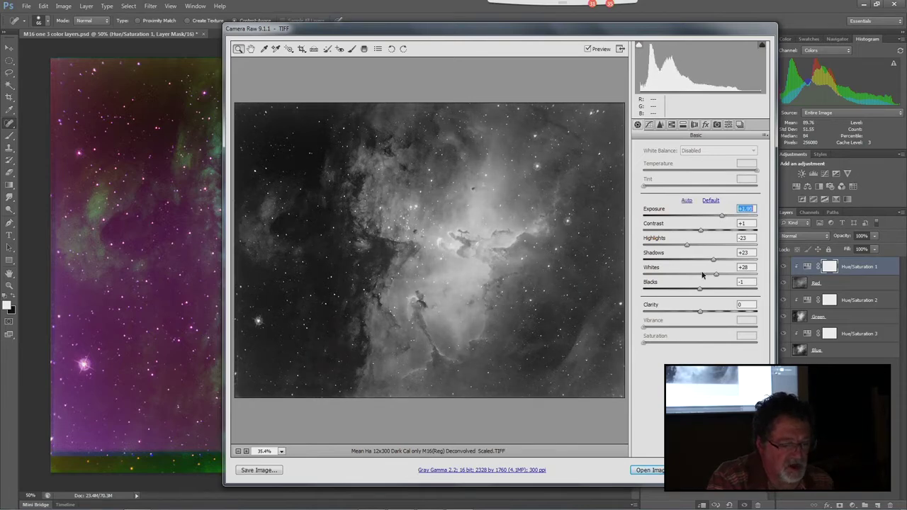
mouse_move(699, 290)
left_mouse_down()
mouse_move(727, 291)
mouse_move(695, 296)
mouse_move(711, 296)
mouse_move(703, 294)
left_mouse_up()
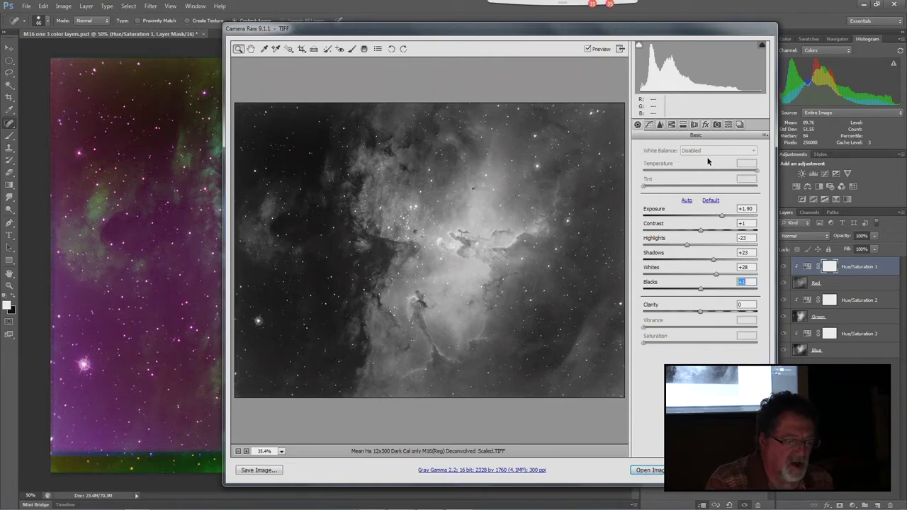
left_click(648, 473)
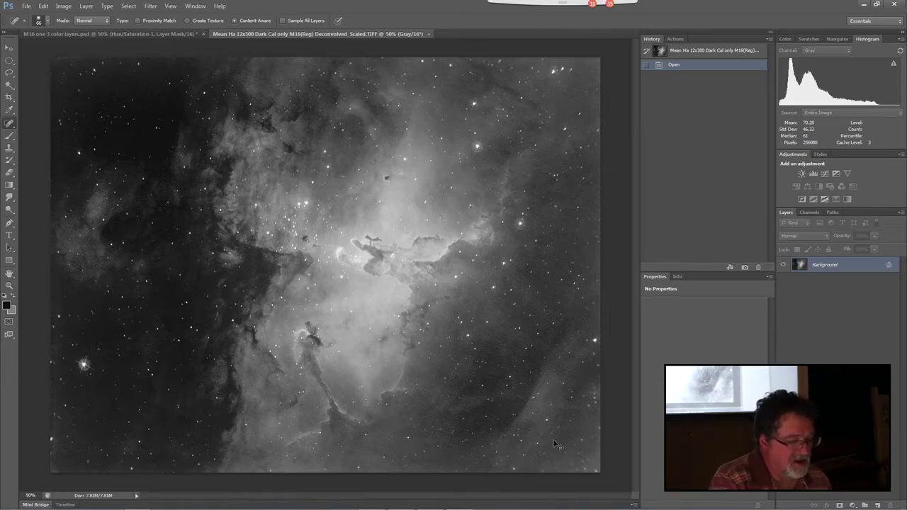
Copy the whole Ha image and paste it as a new top layer in M16 one 3 color layers.psd
key("ctrl+a")
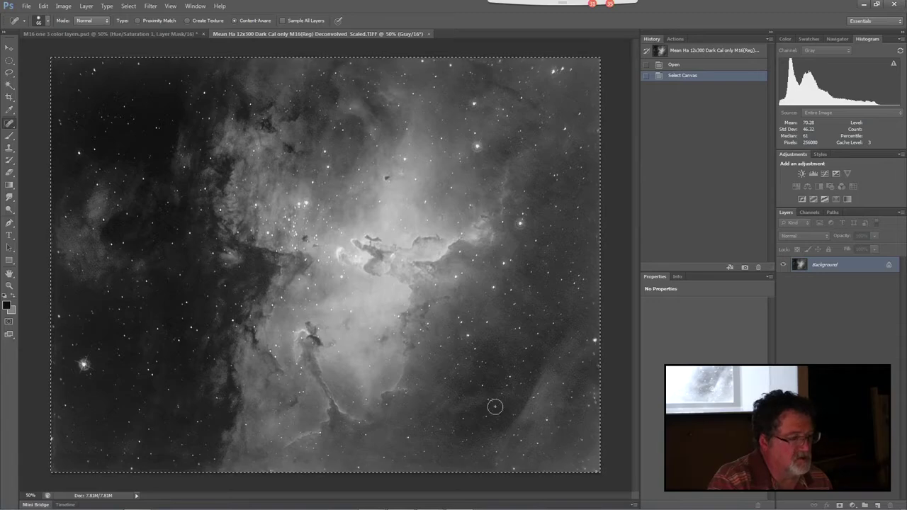
left_click(151, 32)
key("ctrl+v")
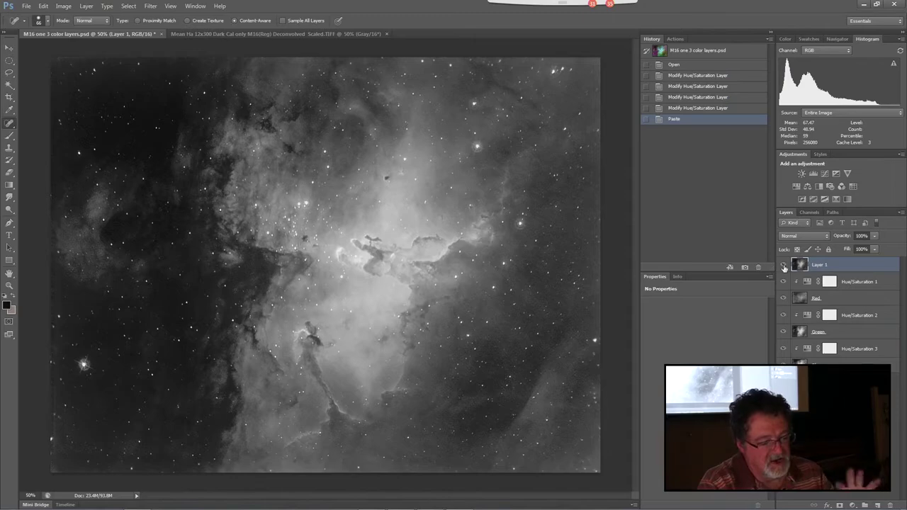
Compare the image with the pasted layer hidden and shown, and rename Layer 1 to Ha
left_click(783, 265)
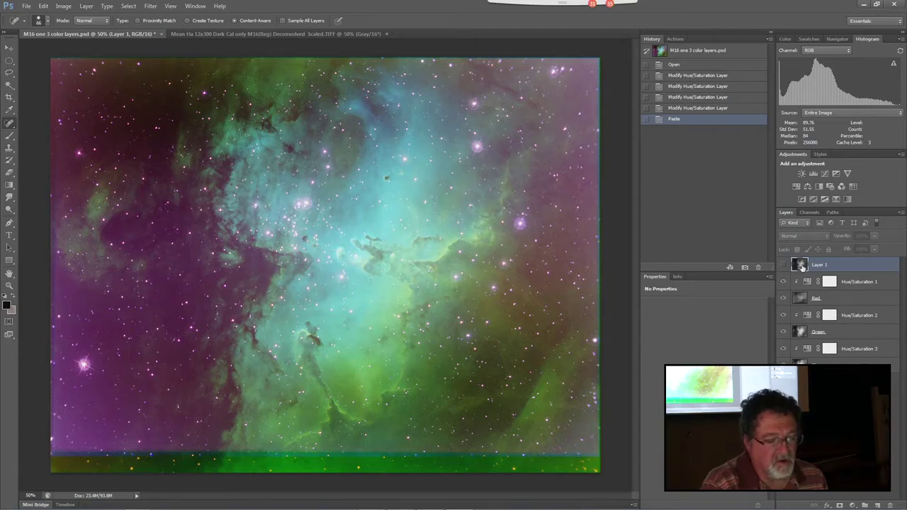
left_click(783, 265)
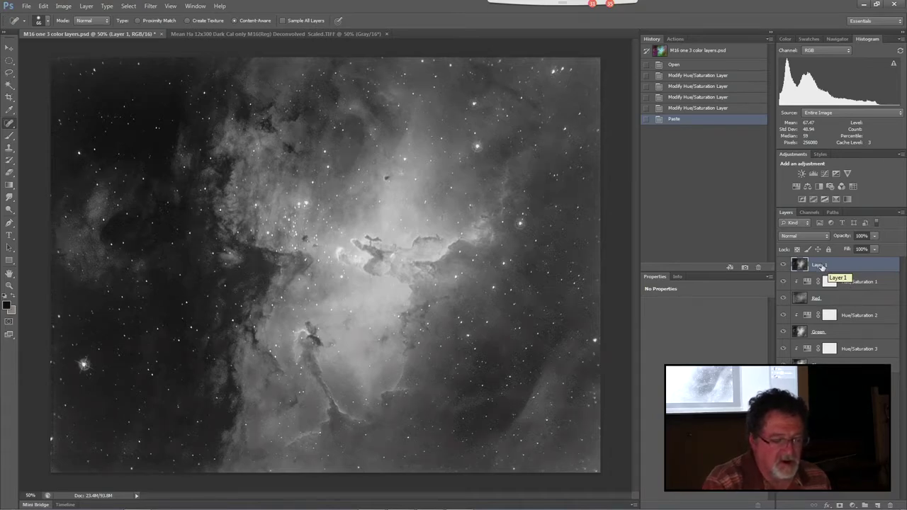
double_click(820, 265)
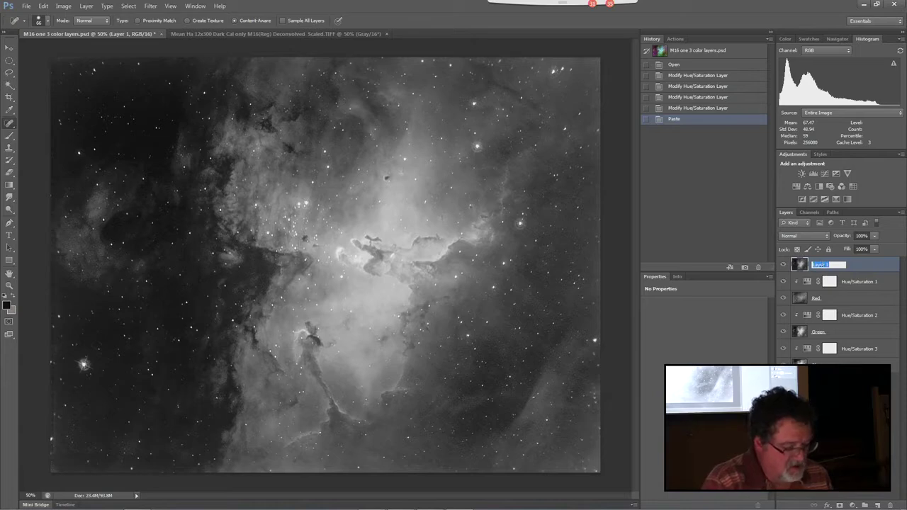
type("Ha")
key("Return")
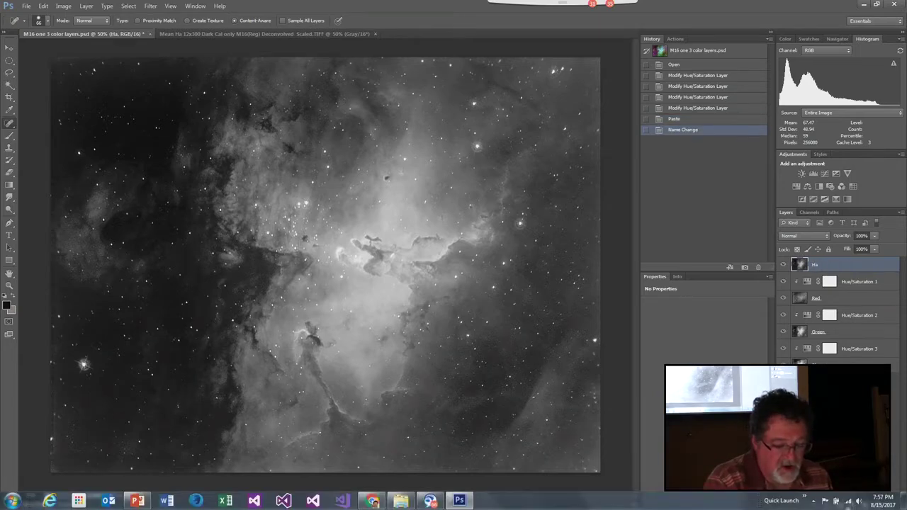
Add a colorized Hue/Saturation adjustment layer above Ha with hue 0, saturation 100 and a reduced lightness
left_click(852, 505)
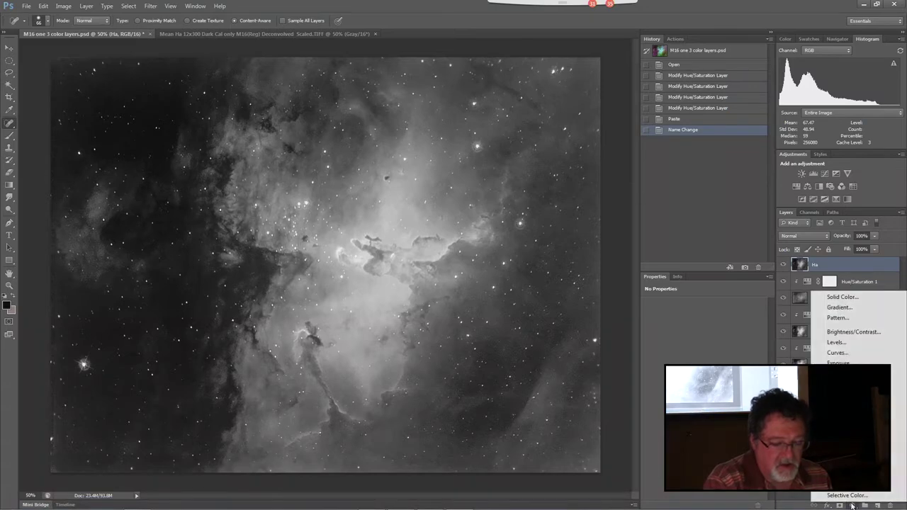
left_click(844, 388)
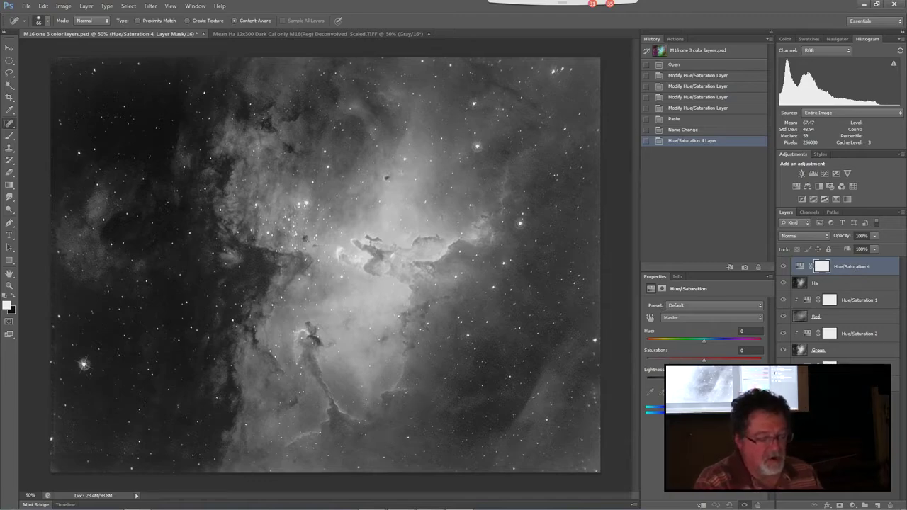
left_click(716, 392)
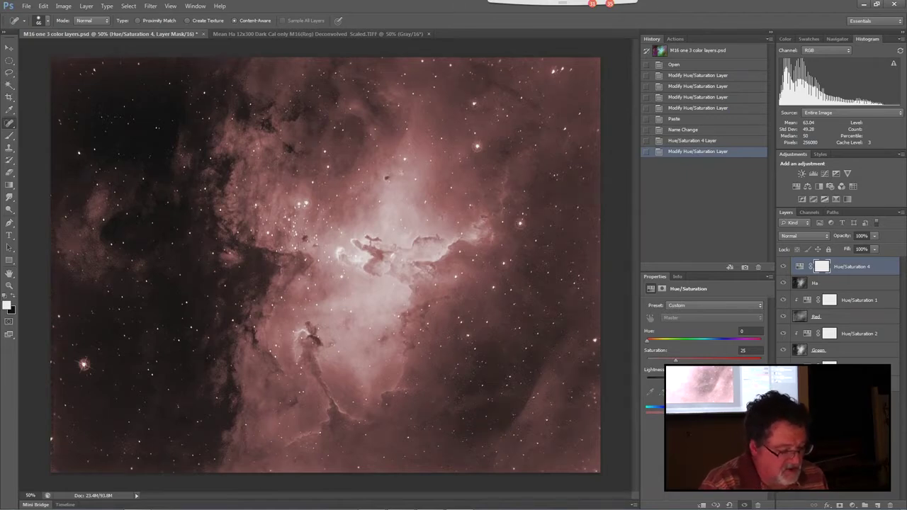
left_click_drag(704, 379, 675, 380)
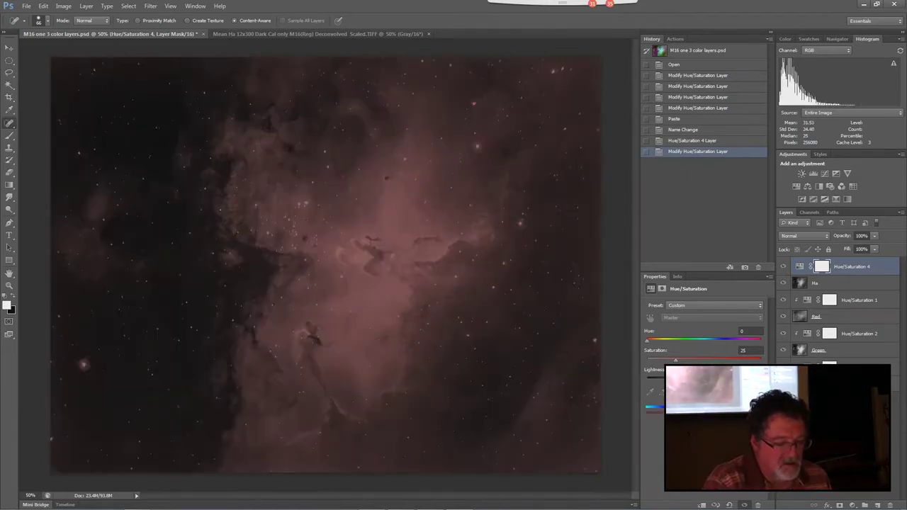
left_click_drag(675, 362, 777, 361)
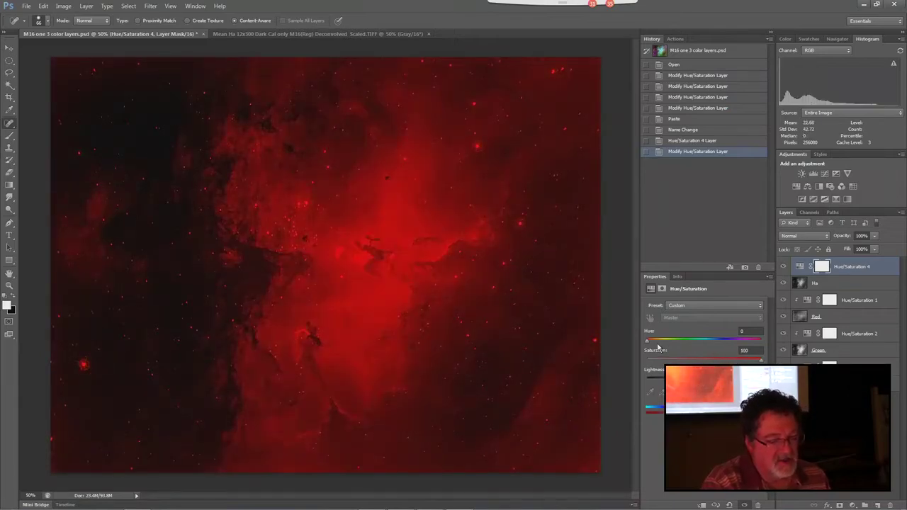
mouse_move(648, 343)
left_mouse_down()
mouse_move(748, 344)
mouse_move(643, 342)
left_mouse_up()
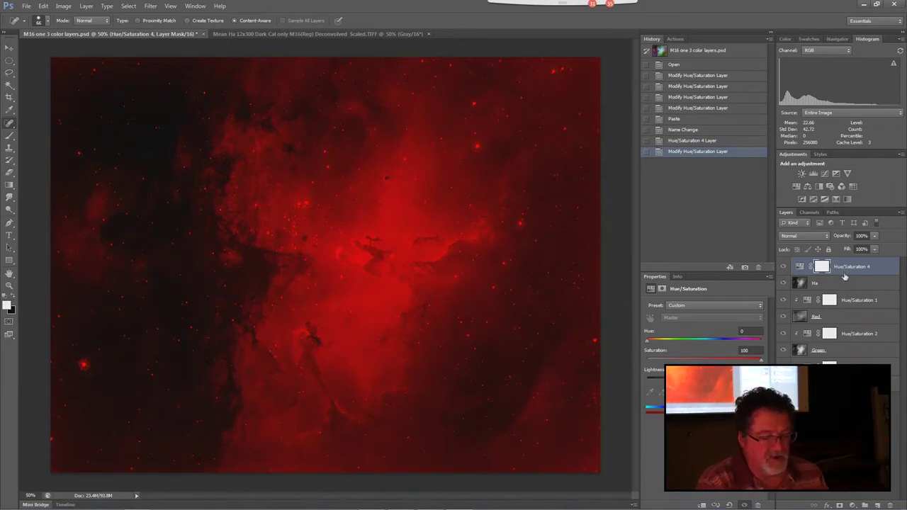
Clip the Hue/Saturation 4 adjustment to the Ha layer and set the Ha layer's blending mode to Screen
right_click(850, 270)
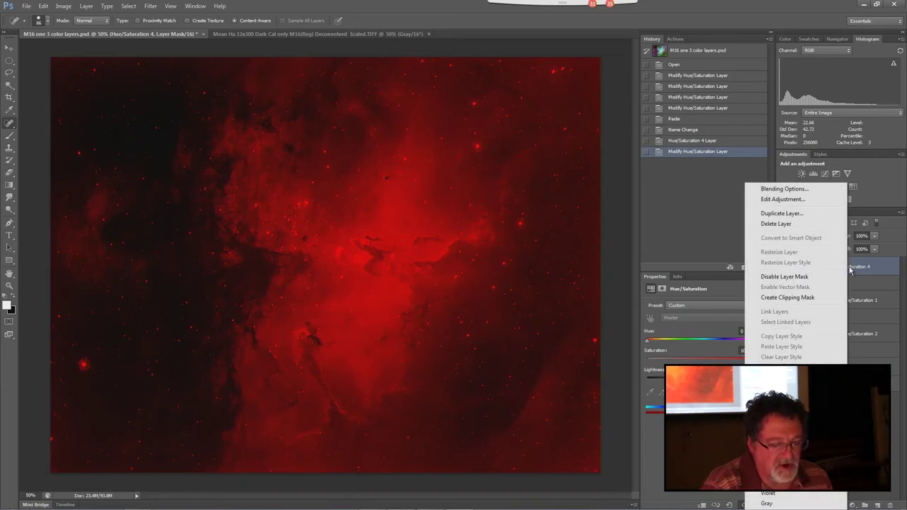
left_click(812, 298)
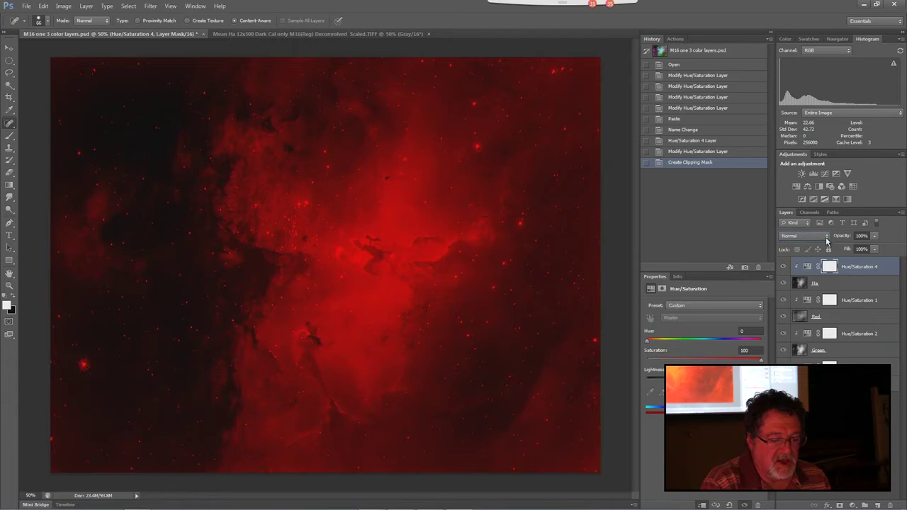
left_click(857, 283)
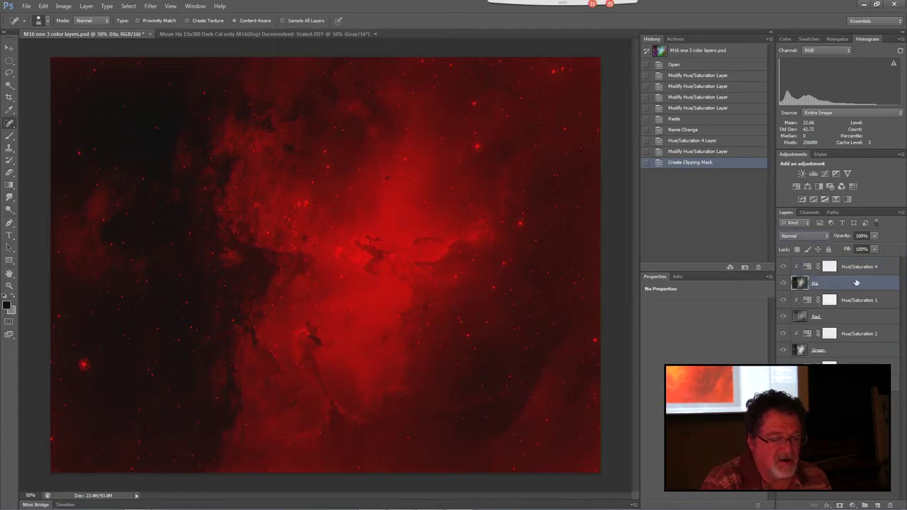
left_click(826, 237)
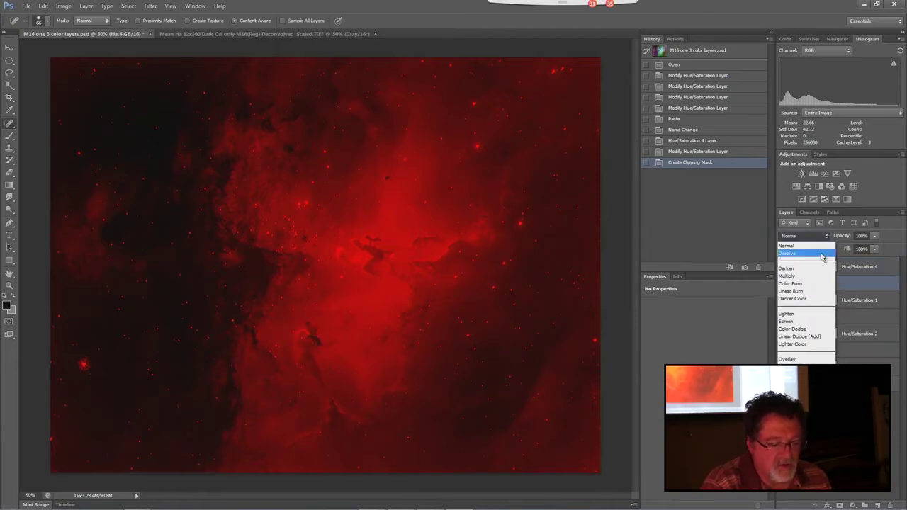
left_click(795, 322)
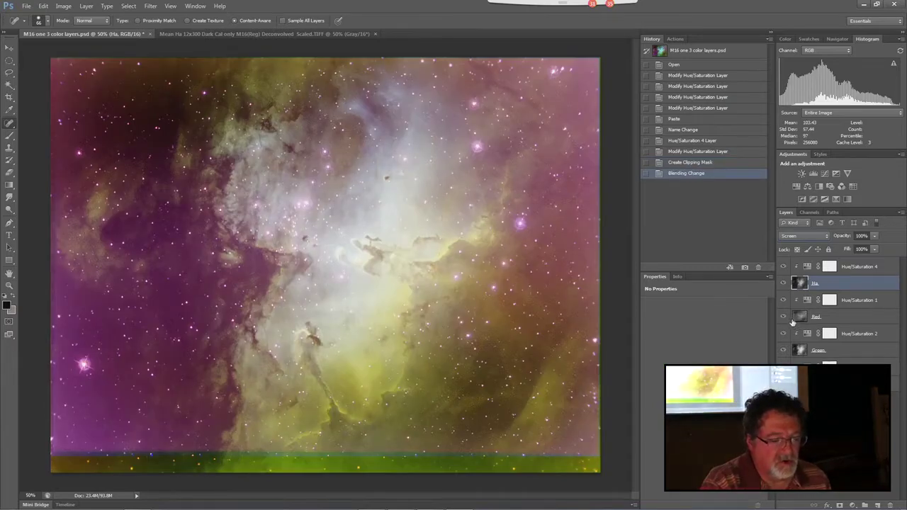
Hide the Ha, Green and Red layers and the blue colouring to examine the Blue layer in greyscale
left_click(784, 268)
left_click(784, 284)
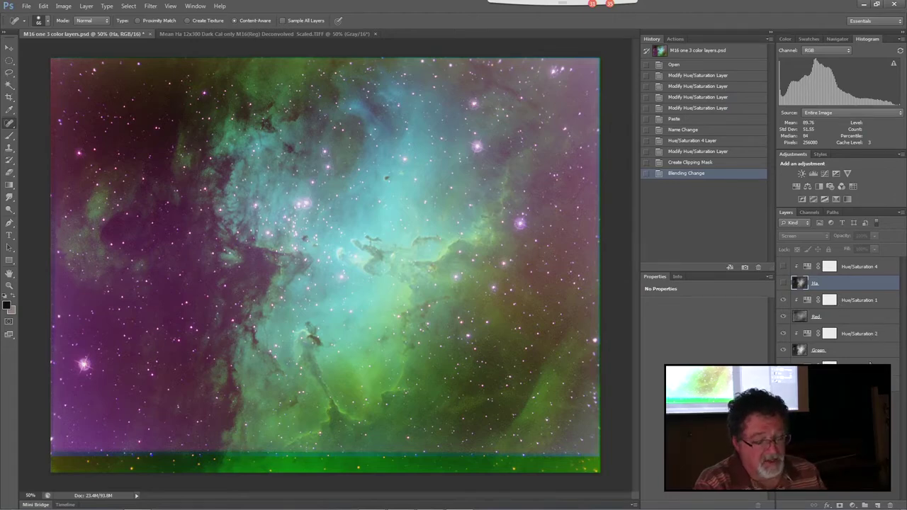
left_click(850, 383)
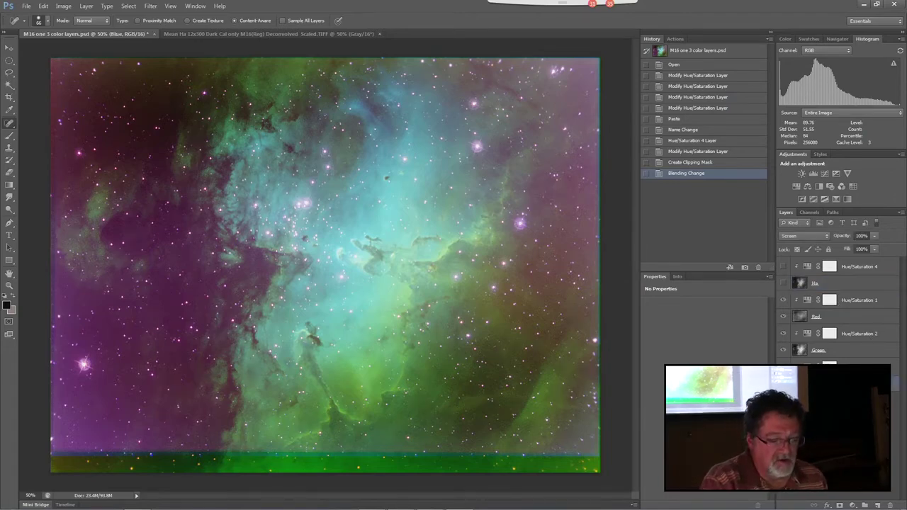
left_click(784, 351)
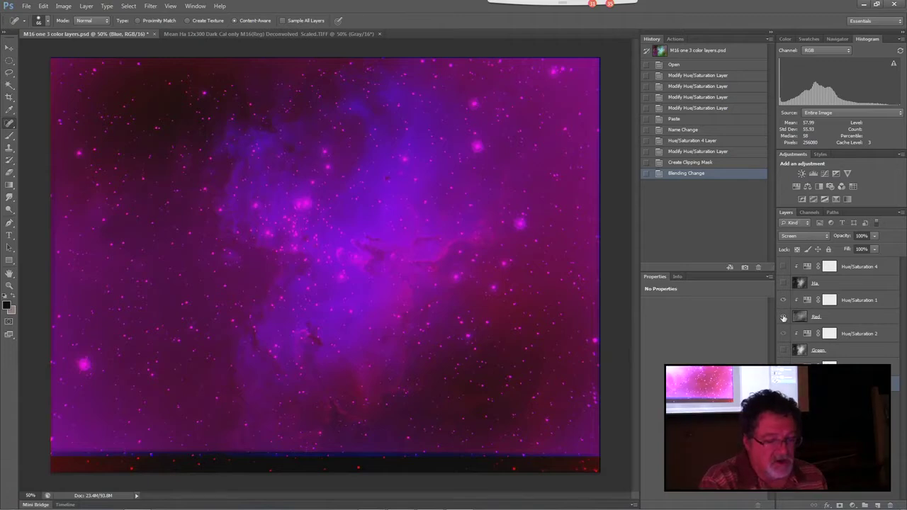
left_click(784, 317)
left_click(784, 383)
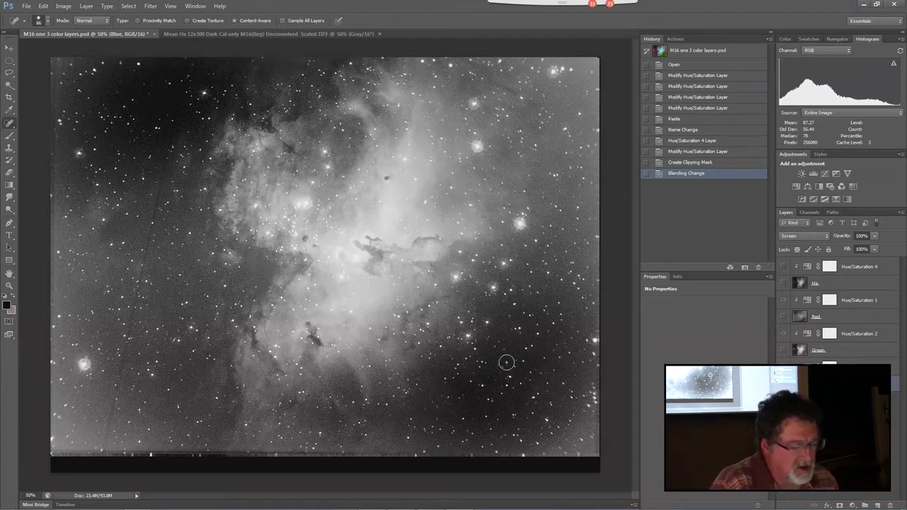
Open M16 two add Ha Lum.psd from the Eagle folder
left_click(27, 7)
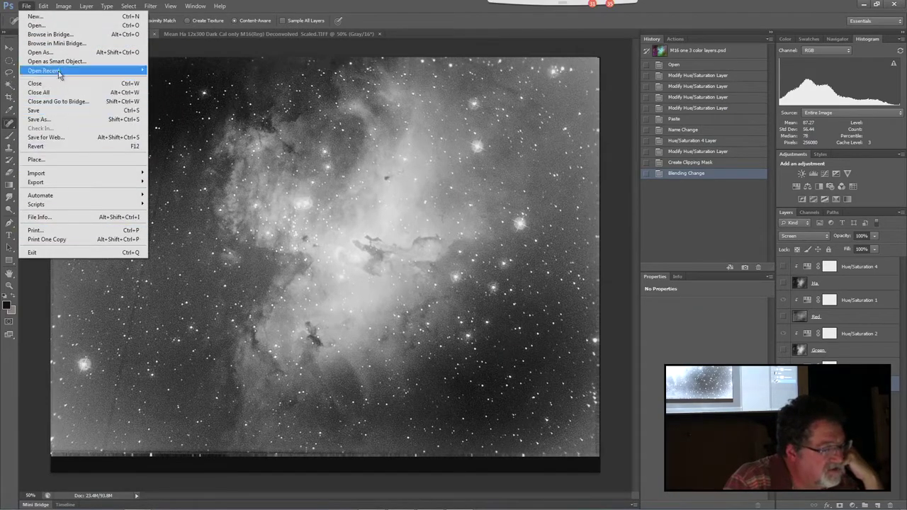
left_click(35, 26)
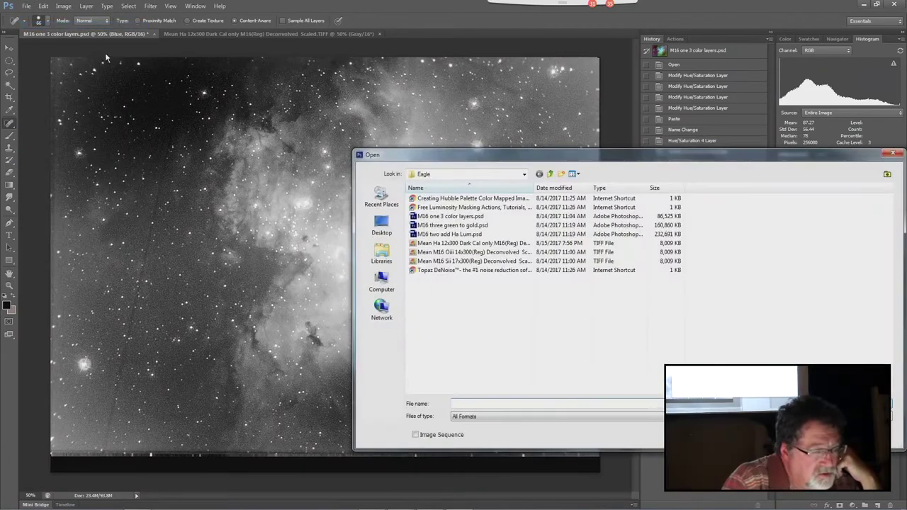
double_click(465, 236)
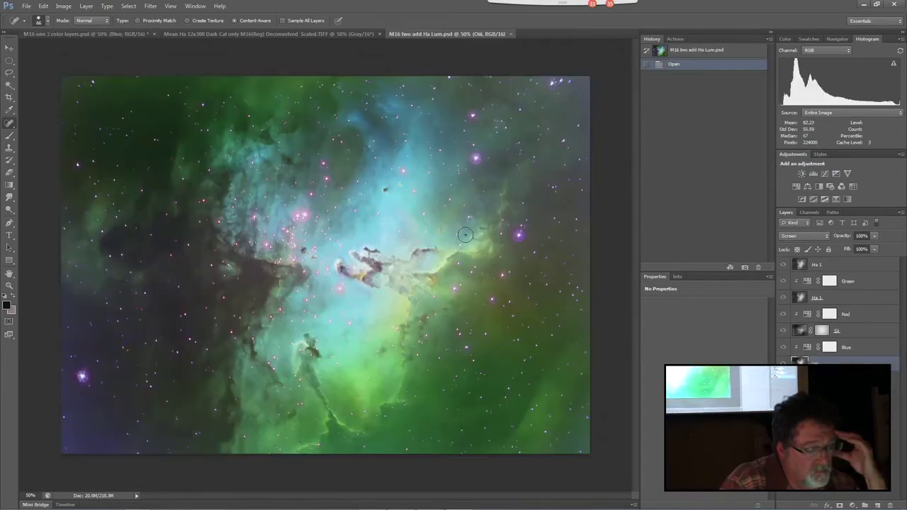
Hide both Ha 1 layers and the Sii layer, and compare the Oiii layer with and without its Blue adjustment
left_click(783, 265)
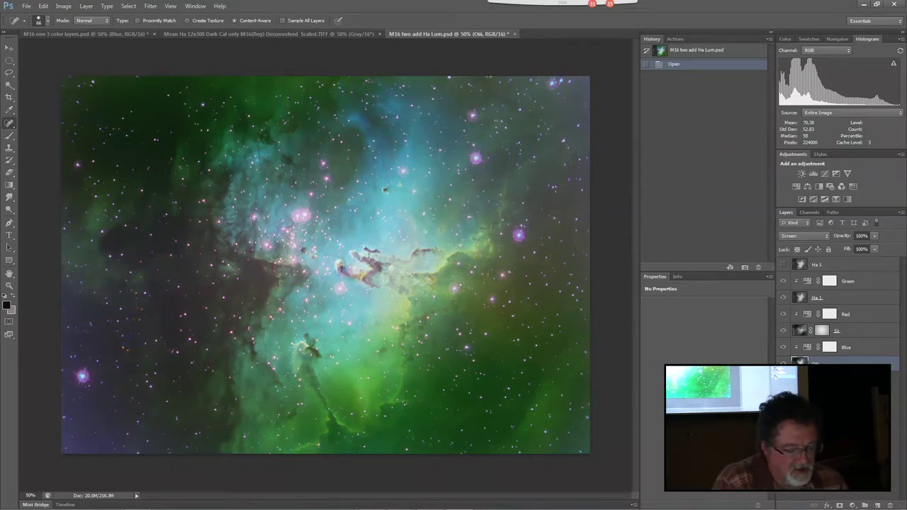
left_click(784, 331)
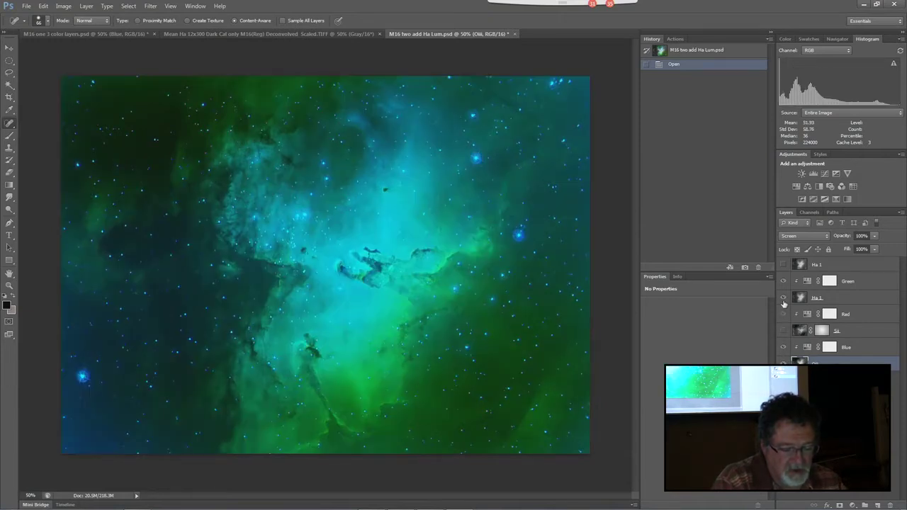
left_click(783, 300)
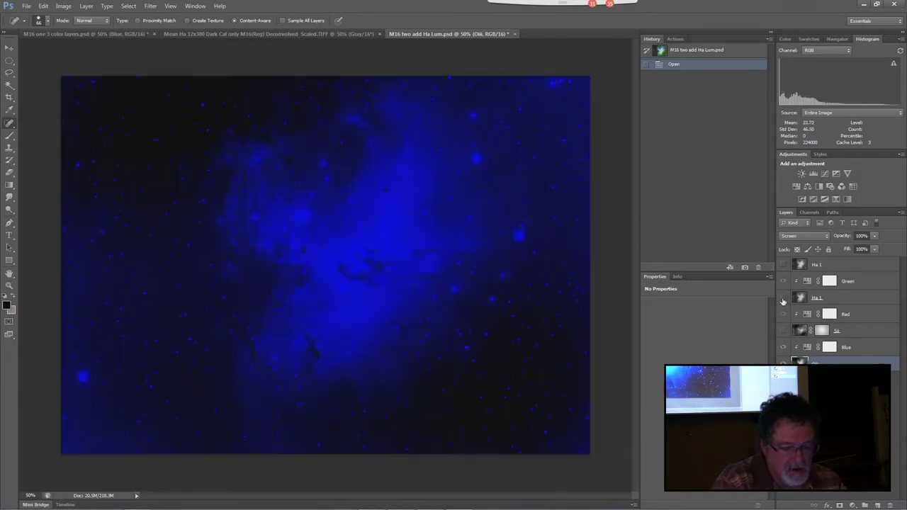
left_click(783, 347)
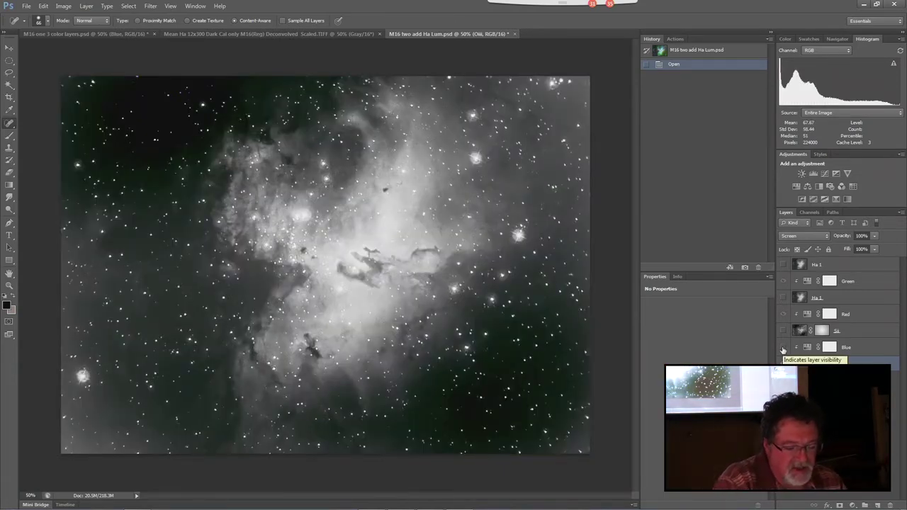
left_click(783, 348)
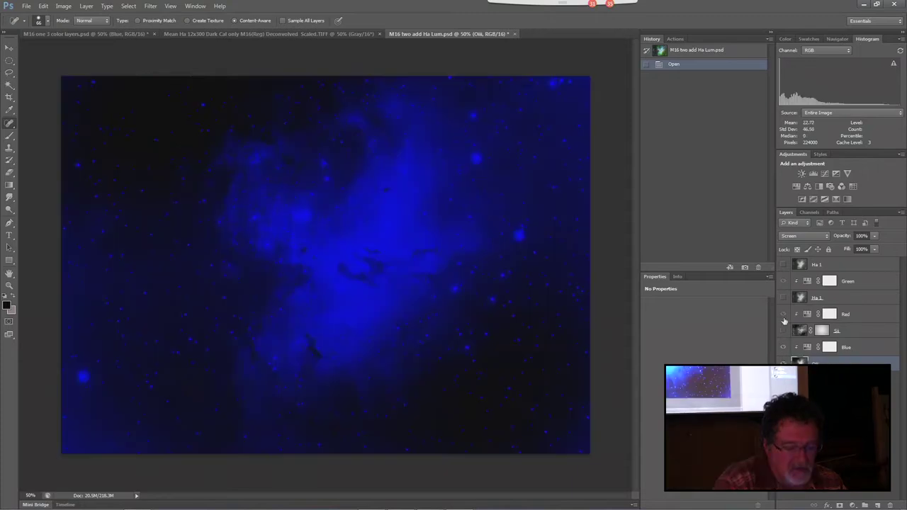
Show the Sii layer with its Red adjustment, hide the Oiii data, and examine Sii with and without the red colouring
left_click(783, 314)
left_click(783, 347)
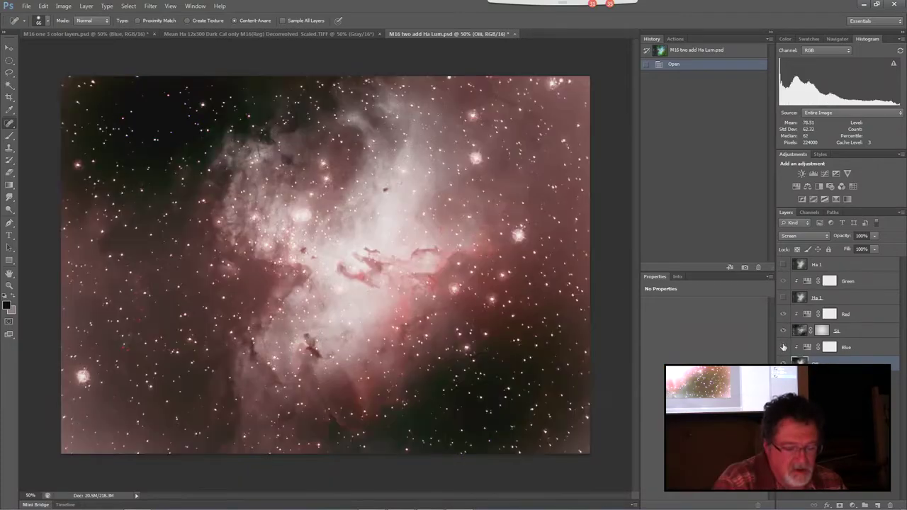
left_click(784, 330, "alt")
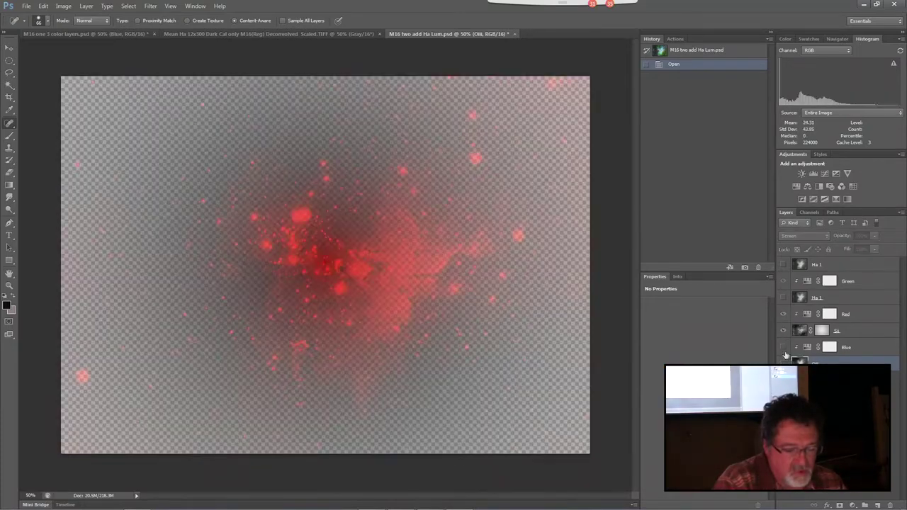
left_click(783, 315)
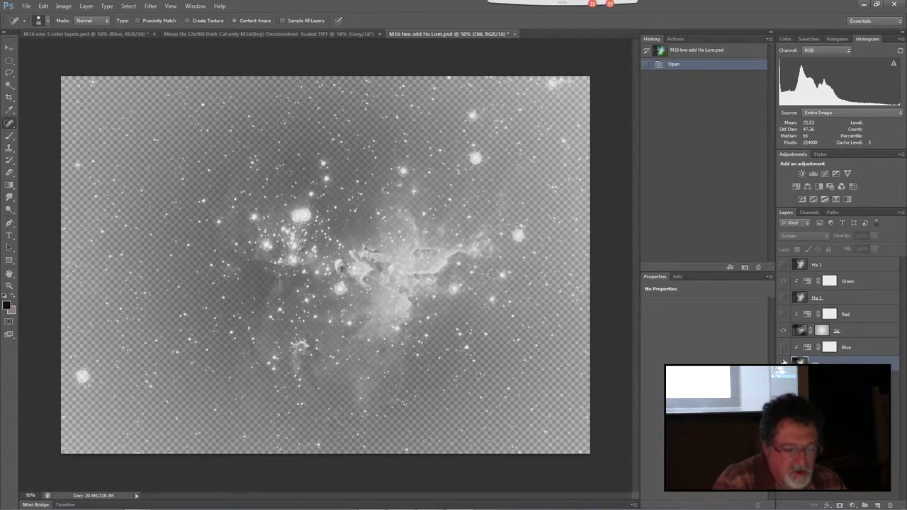
Compare the lower Ha 1 layer with and without its Green adjustment, toggle it against the Sii layer, and hide Sii
left_click(782, 298)
left_click(783, 282)
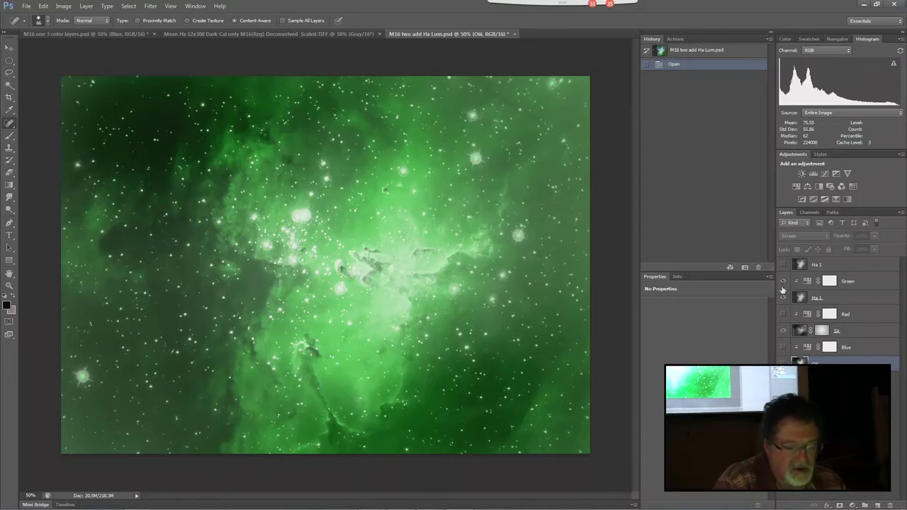
left_click(783, 282)
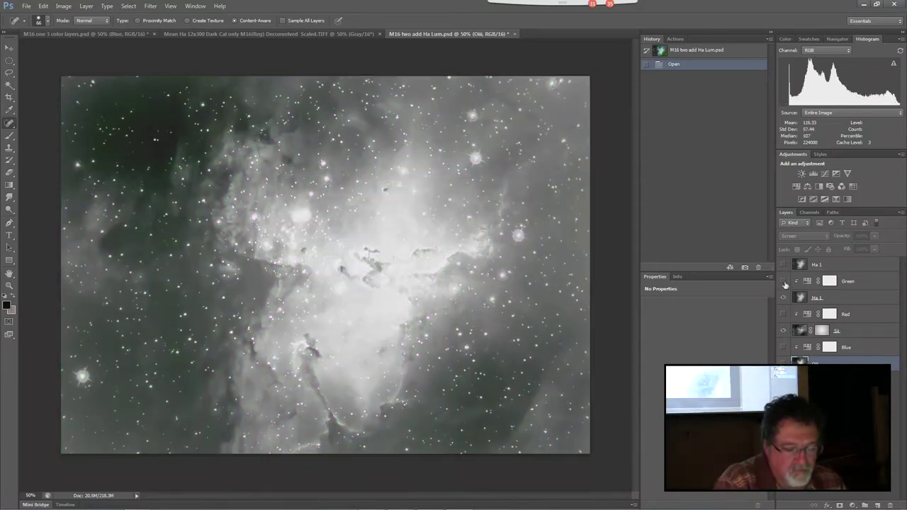
left_click(784, 298)
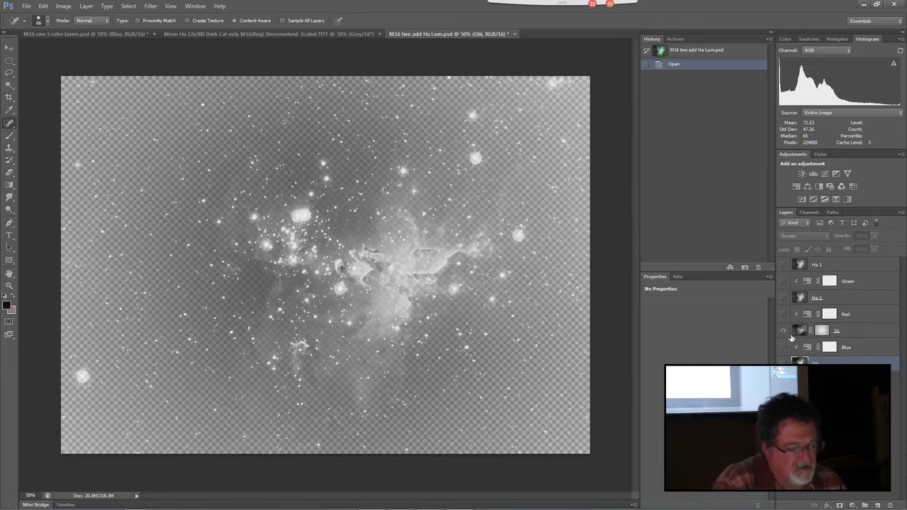
left_click(783, 299)
left_click(783, 299)
left_click(783, 333)
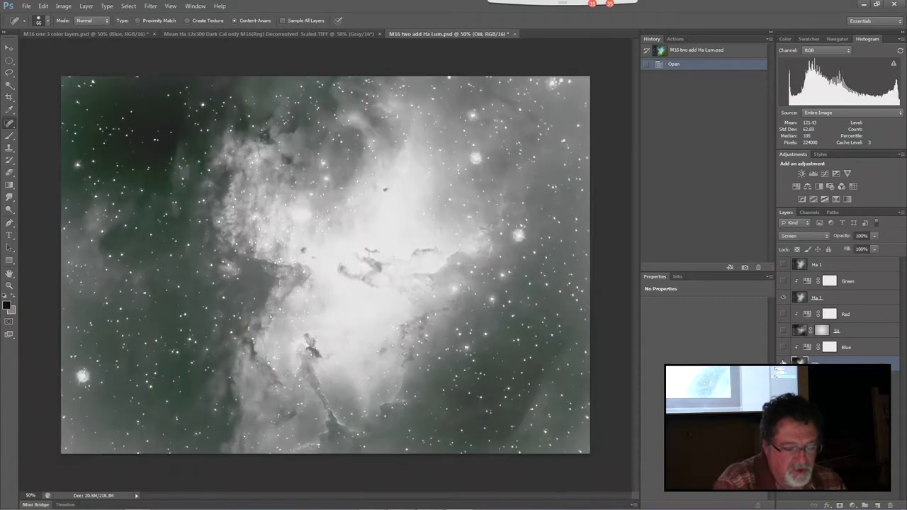
Show the Oiii, Sii and upper Ha 1 layers again, along with the Blue, Red and Green adjustments
left_click(784, 360)
left_click(784, 347)
left_click(784, 331)
left_click(784, 315)
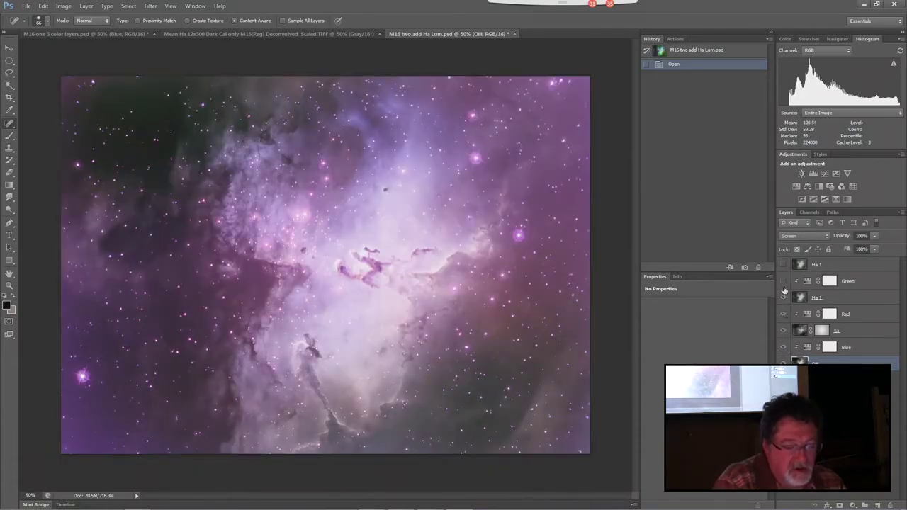
left_click(784, 281)
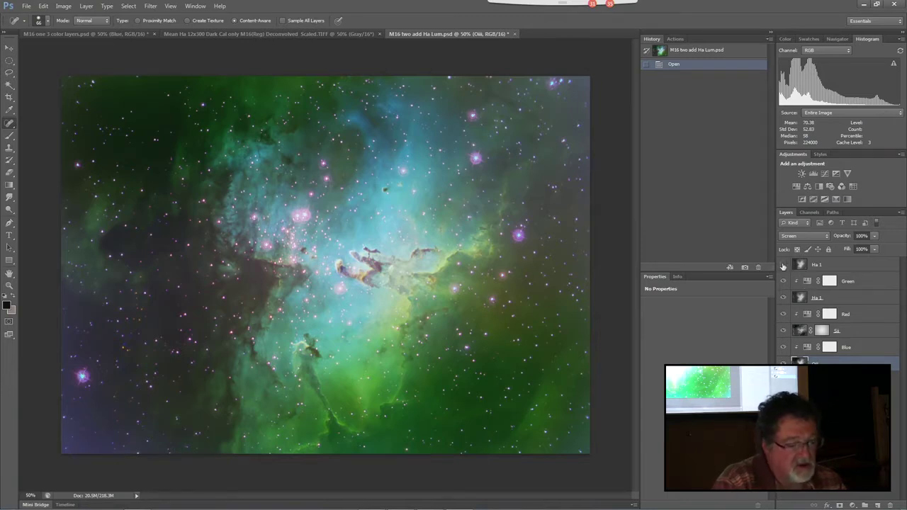
left_click(784, 265)
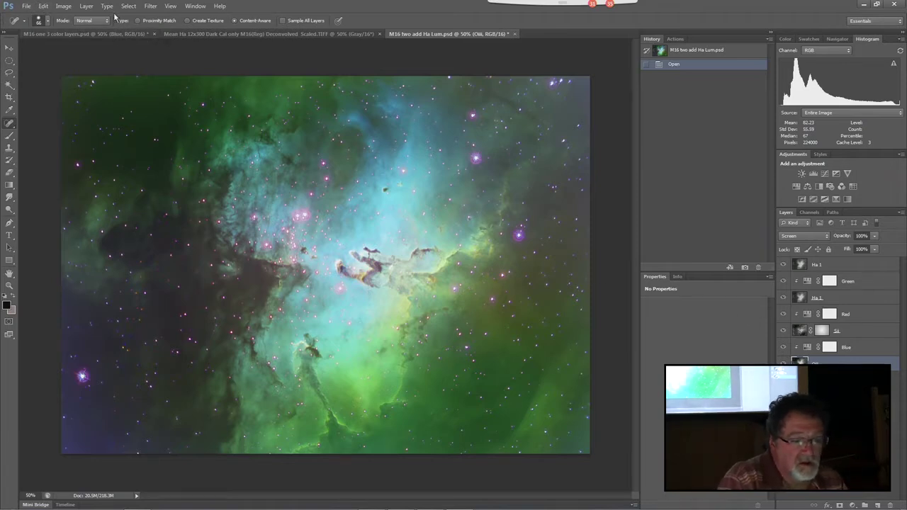
Open M16 three green to gold.psd from the Eagle folder
left_click(27, 7)
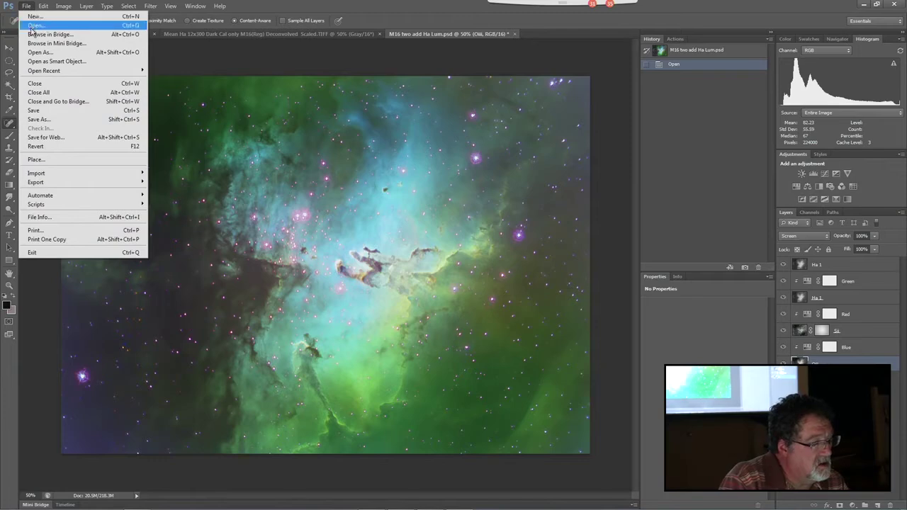
left_click(35, 25)
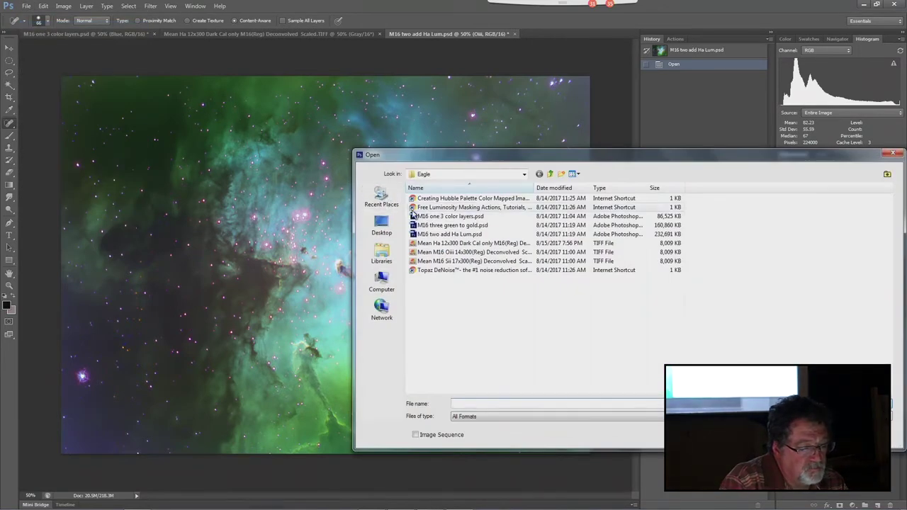
double_click(439, 225)
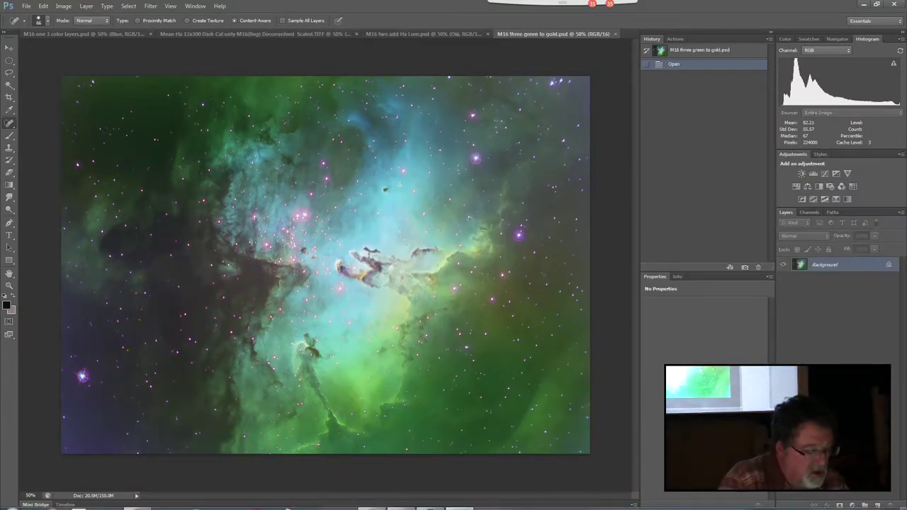
Switch to PowerPoint to review the processing list on the First Image with New Rig slide, and return to Photoshop
mouse_move(296, 503)
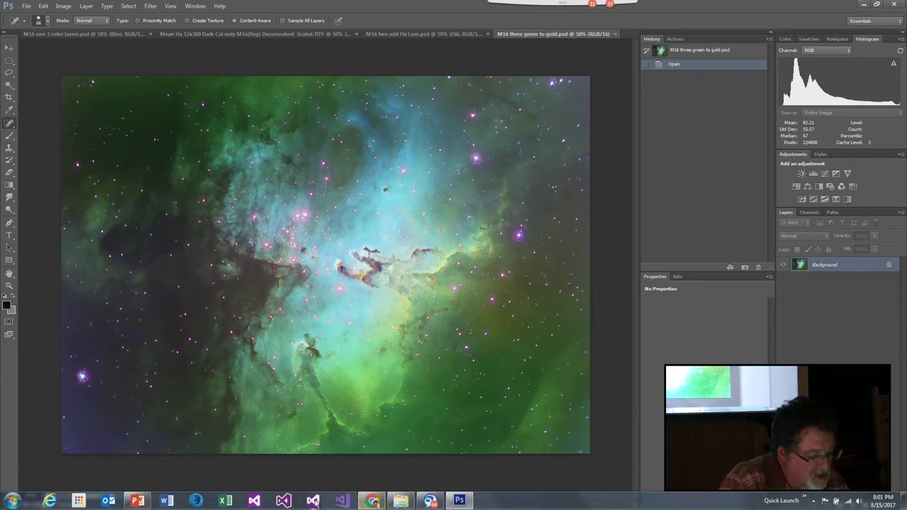
left_click(139, 502)
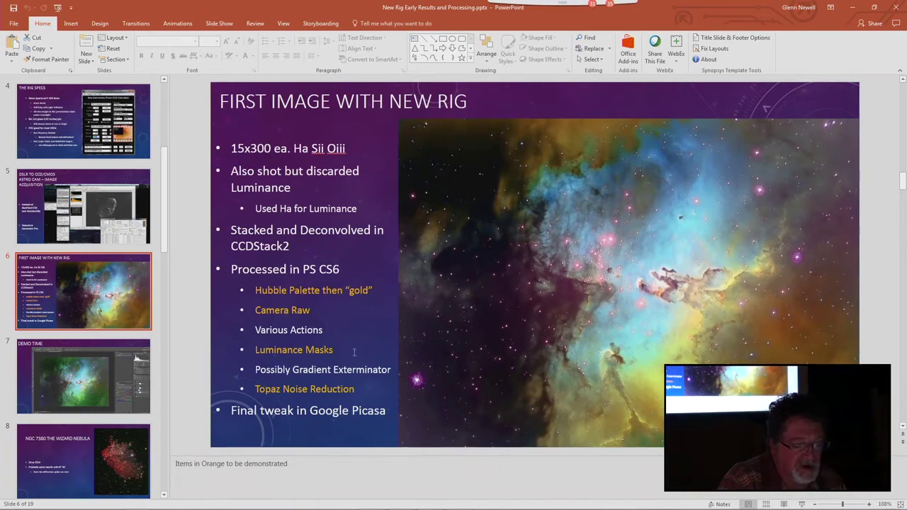
left_click(854, 7)
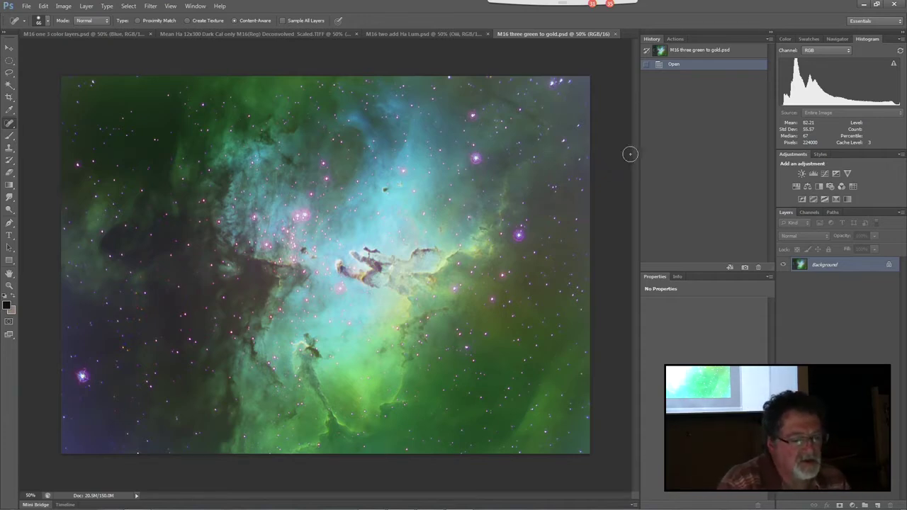
Run the Create All Luminosity Masks action from the Free Luminosity Masks set on the flattened image
left_click(676, 39)
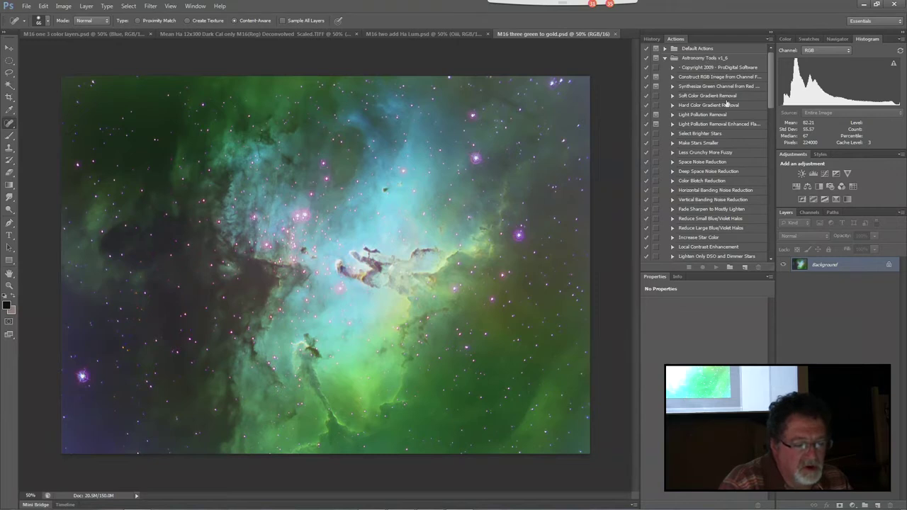
scroll(772, 116, "down", 1)
left_click_drag(772, 116, 776, 249)
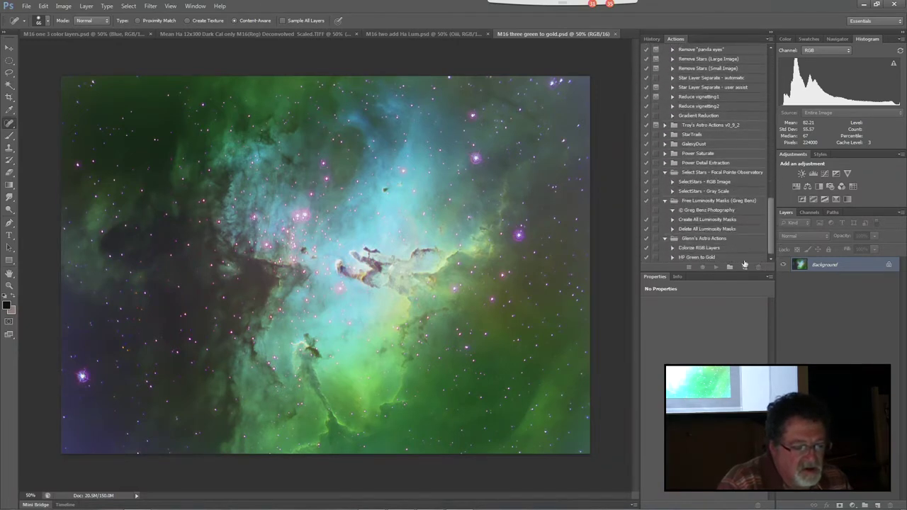
left_click(696, 222)
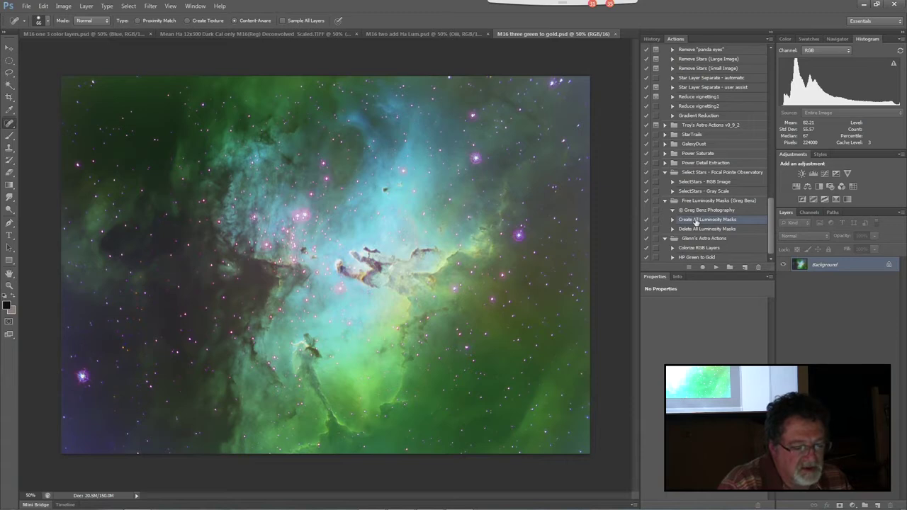
left_click(716, 268)
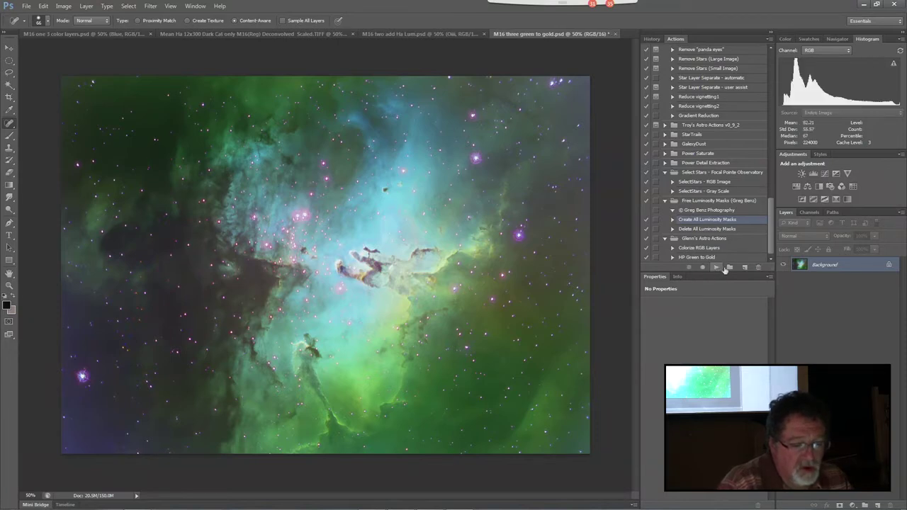
Examine the luminosity mask channels Lights (1) through Lights (5) one after another
left_click(809, 213)
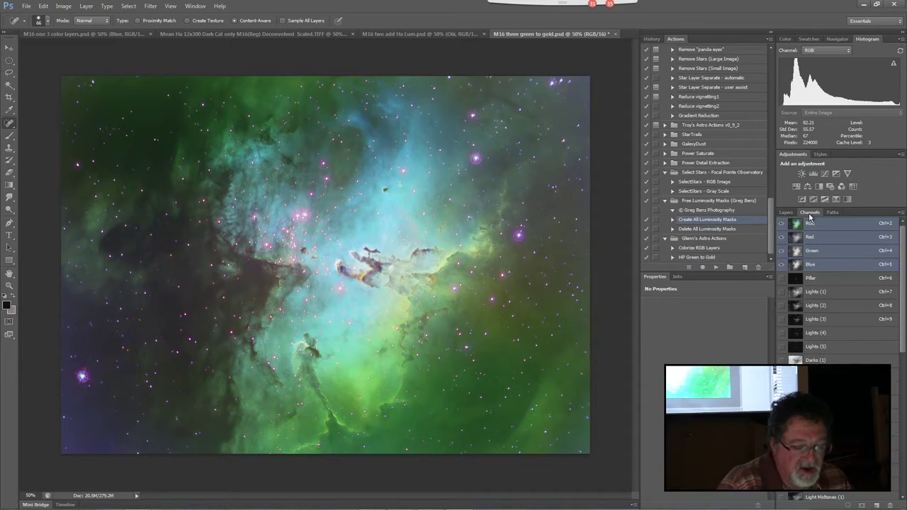
left_click(812, 293)
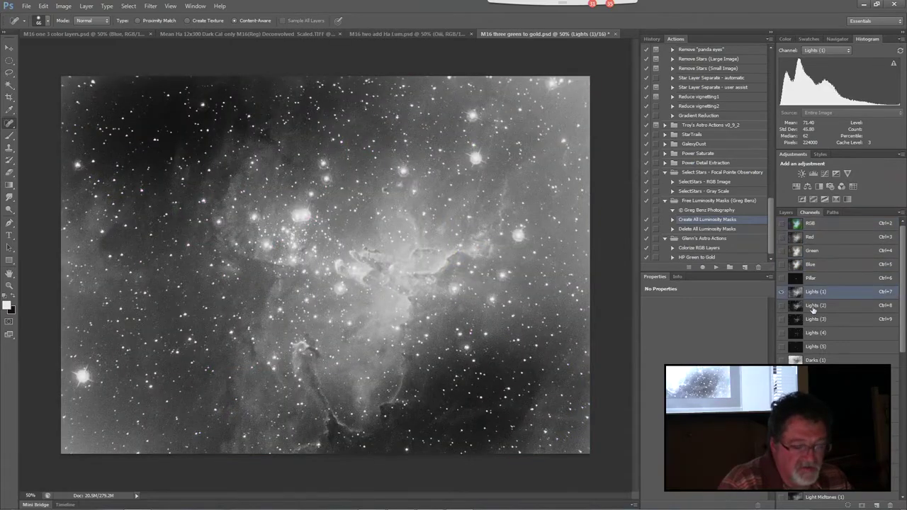
left_click(813, 308)
left_click(813, 320)
left_click(816, 333)
left_click(816, 347)
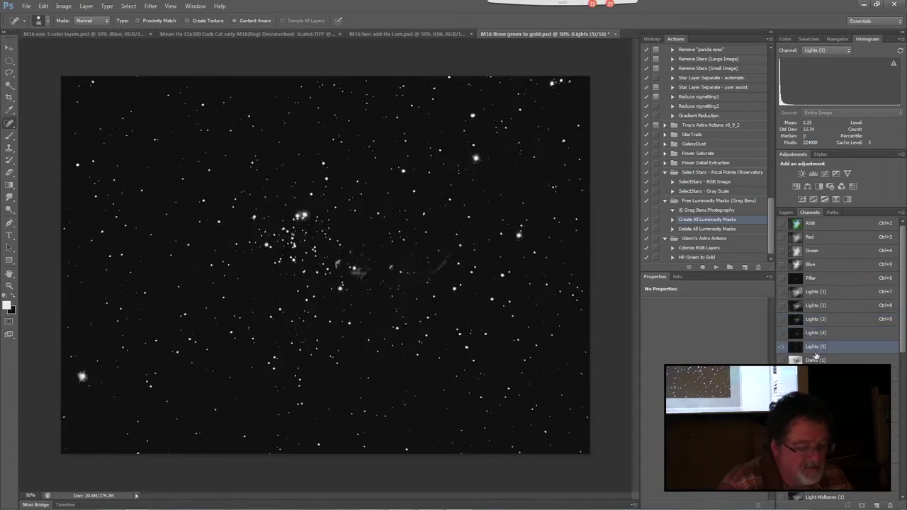
Examine the Darks (1) to (3), Midtones (2) to (5) and Light Midtones (1) mask channels
left_click(816, 360)
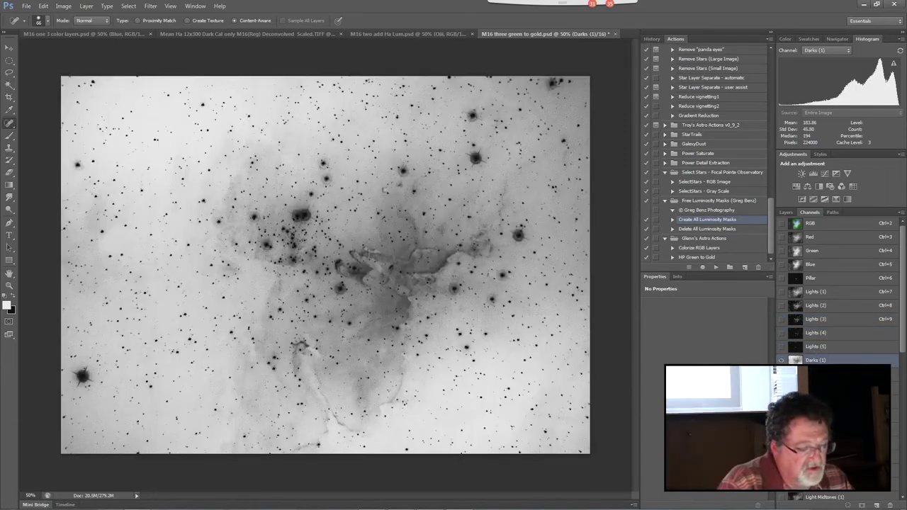
left_click(816, 374)
left_click(816, 387)
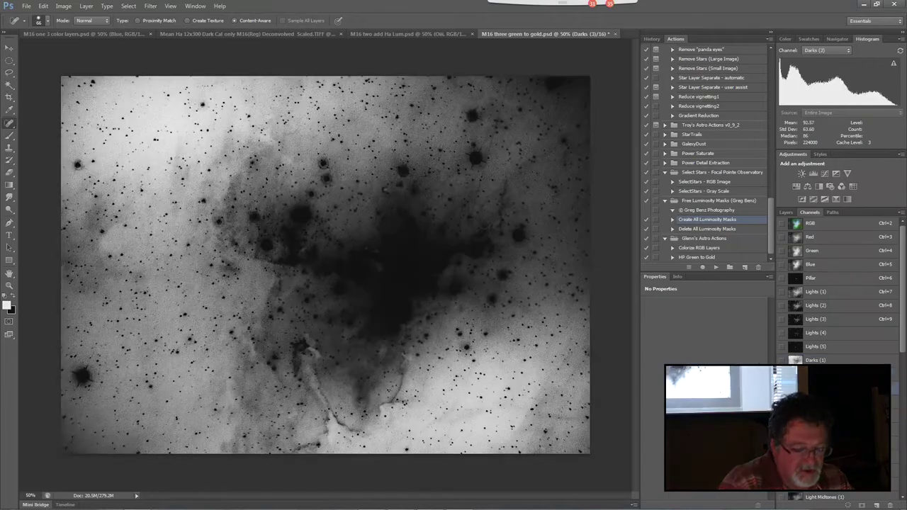
left_click(816, 441)
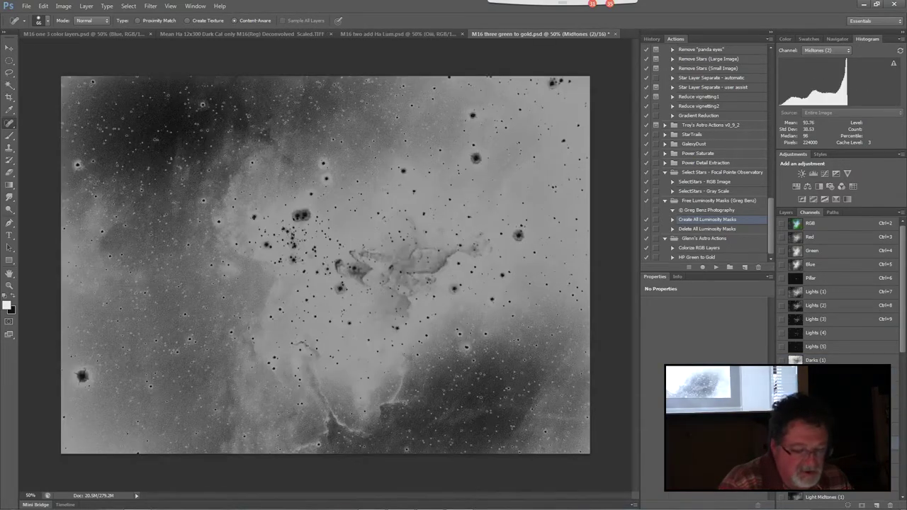
left_click(816, 455)
left_click(816, 468)
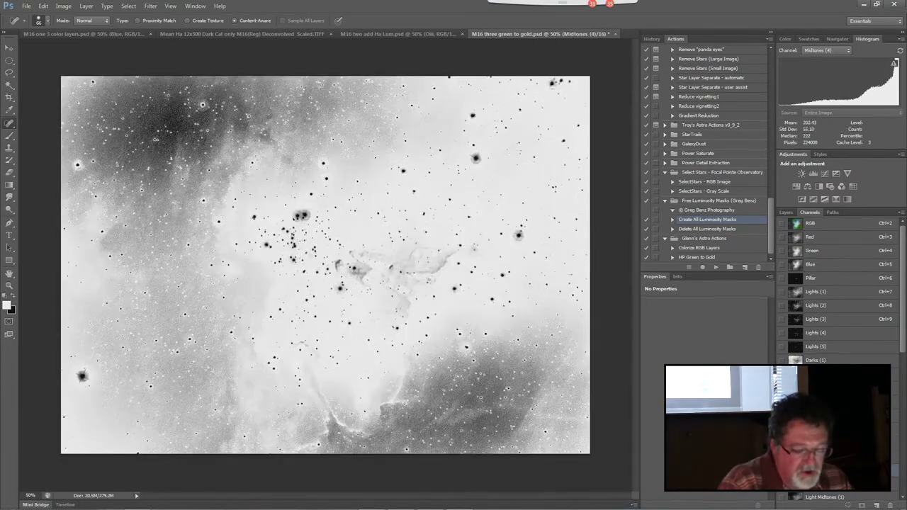
left_click(816, 482)
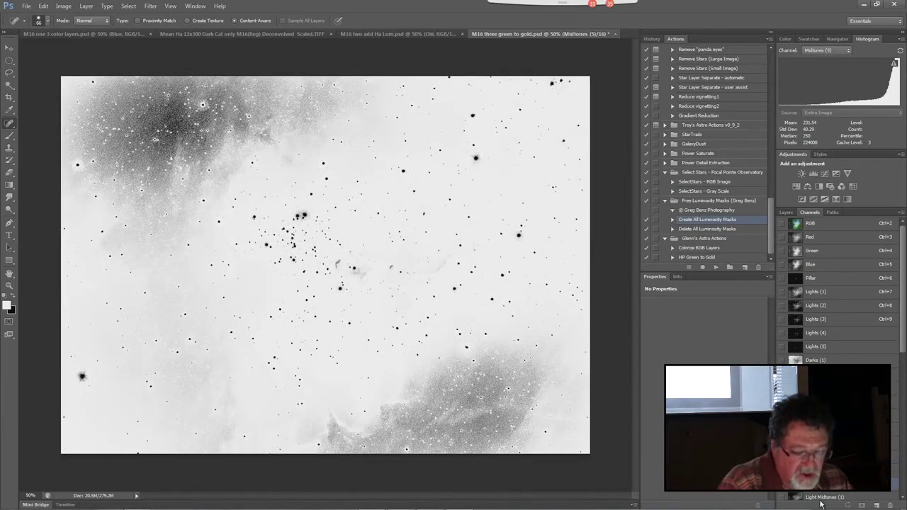
left_click(820, 498)
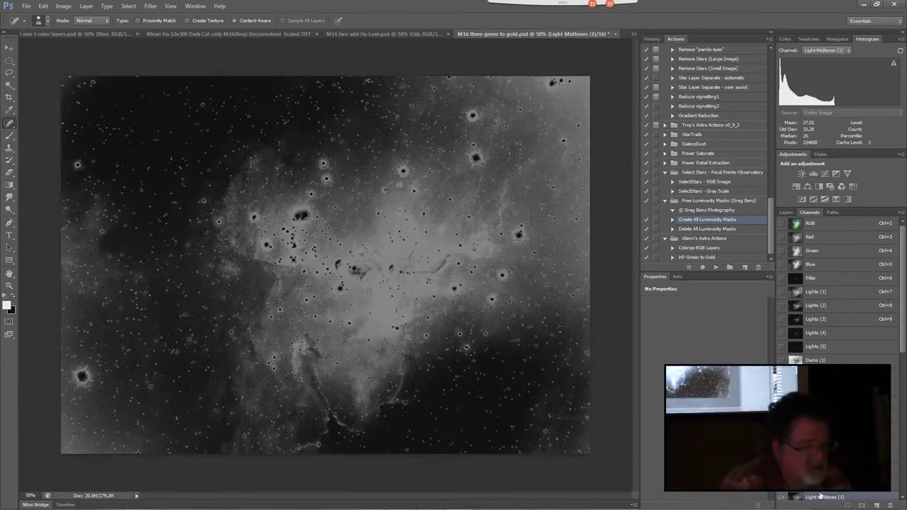
Load the Lights (2) mask channel as a selection, inspect it, and deselect it
left_click(813, 309)
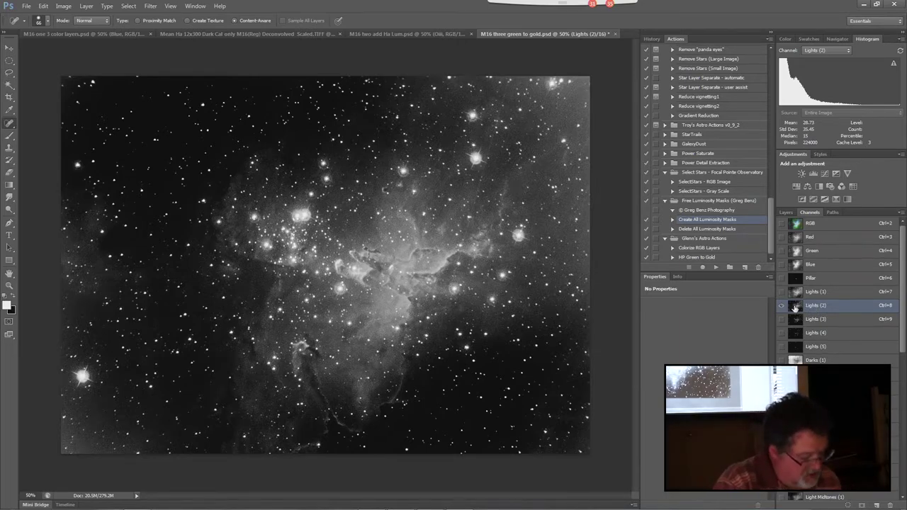
left_click(795, 307, "ctrl")
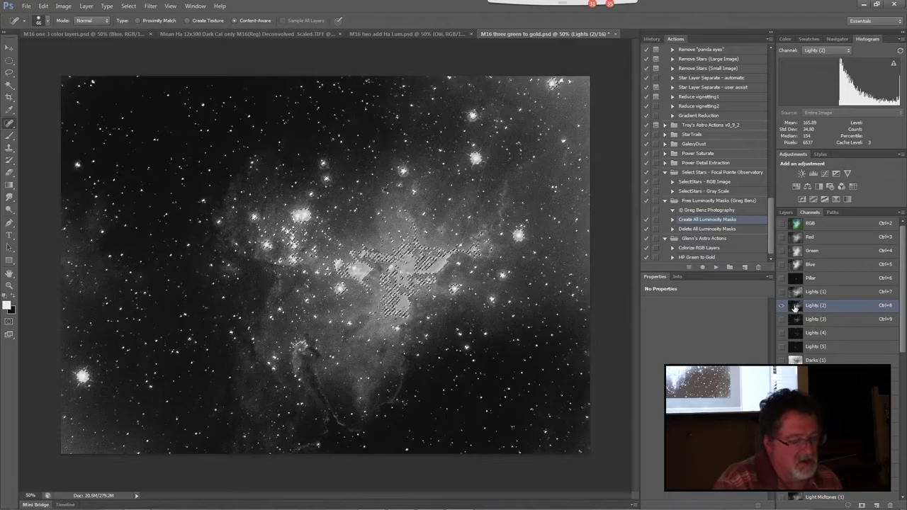
left_click(786, 212)
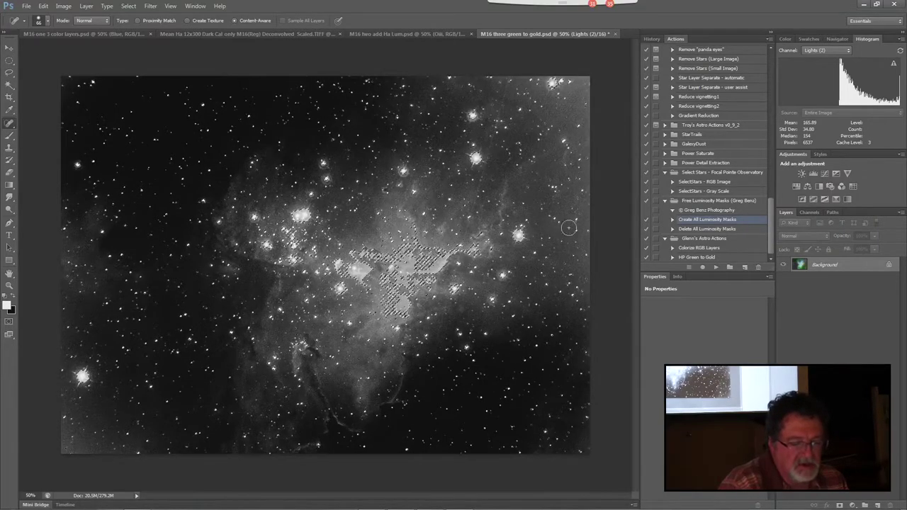
left_click(808, 213)
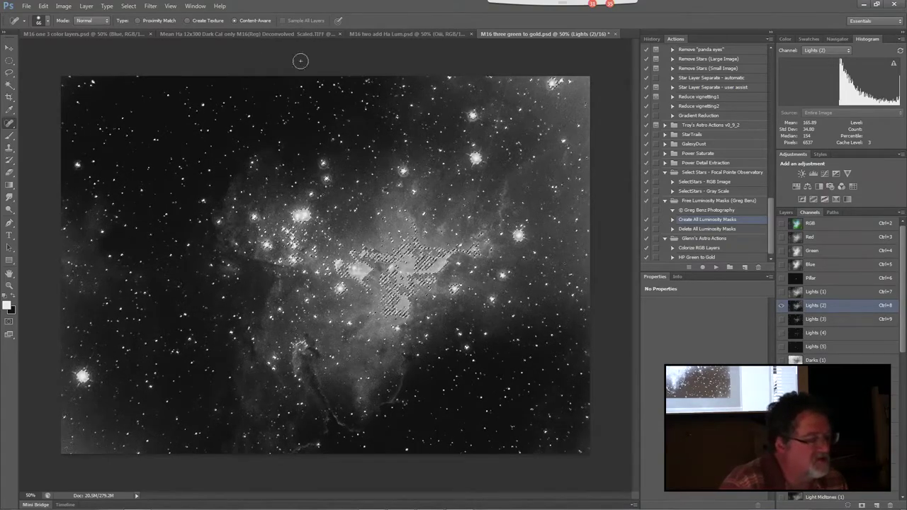
left_click(128, 6)
left_click(138, 26)
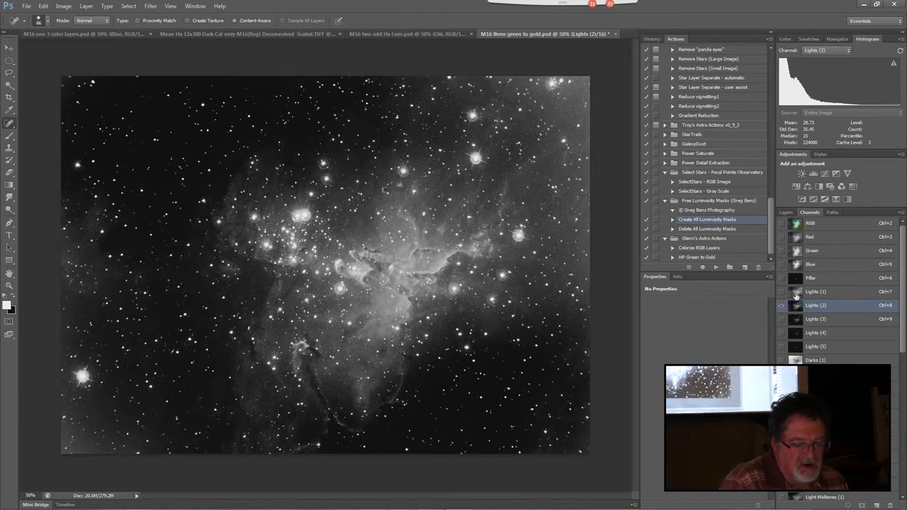
Select the bright central nebula tones on the Lights (2) mask with the non-contiguous Magic Wand
left_click(787, 213)
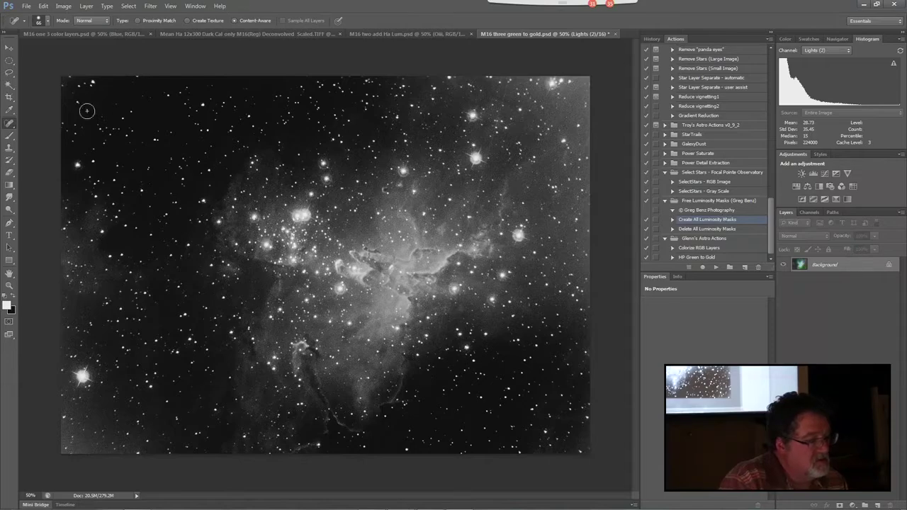
left_click(9, 84)
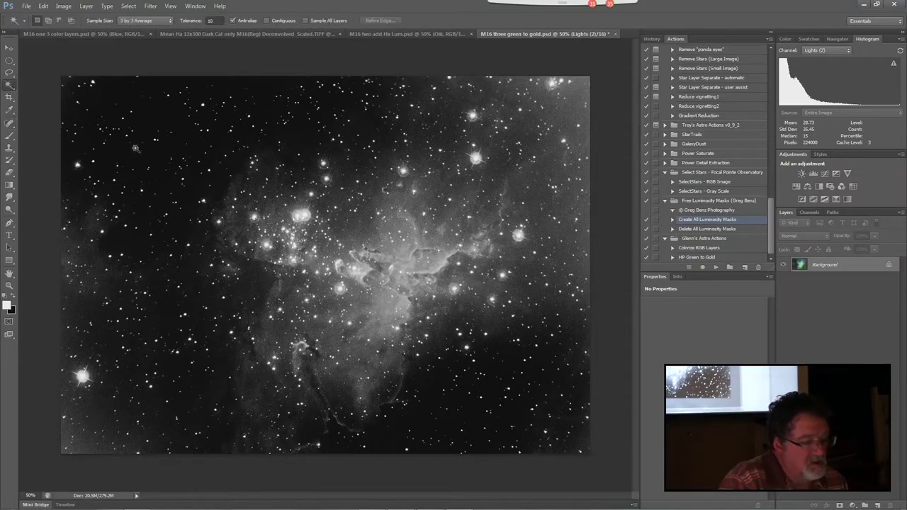
left_click(400, 241)
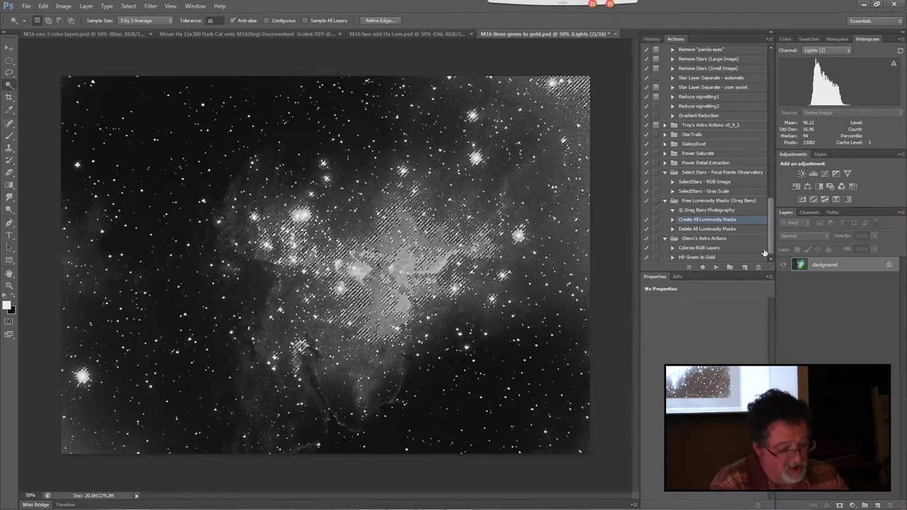
Examine the Darks (1) through Darks (4) mask channels with the selection active, and deselect it
left_click(809, 212)
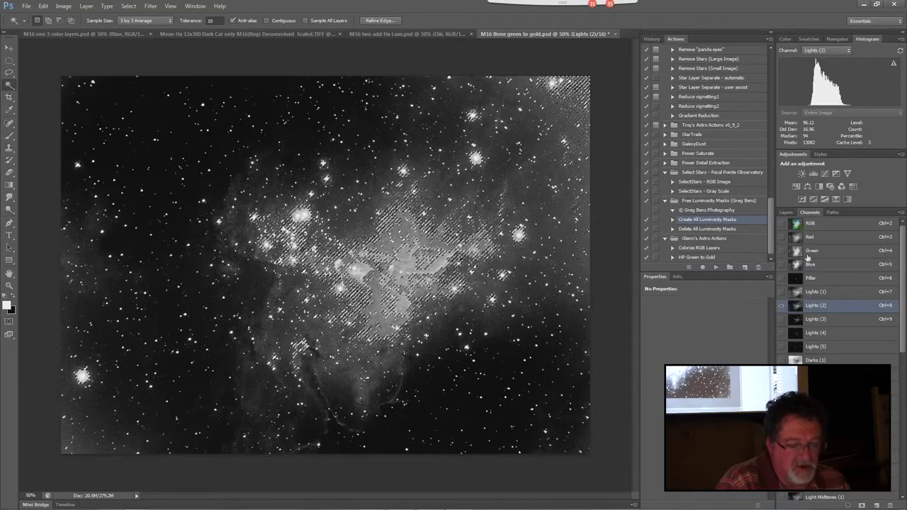
left_click(809, 360)
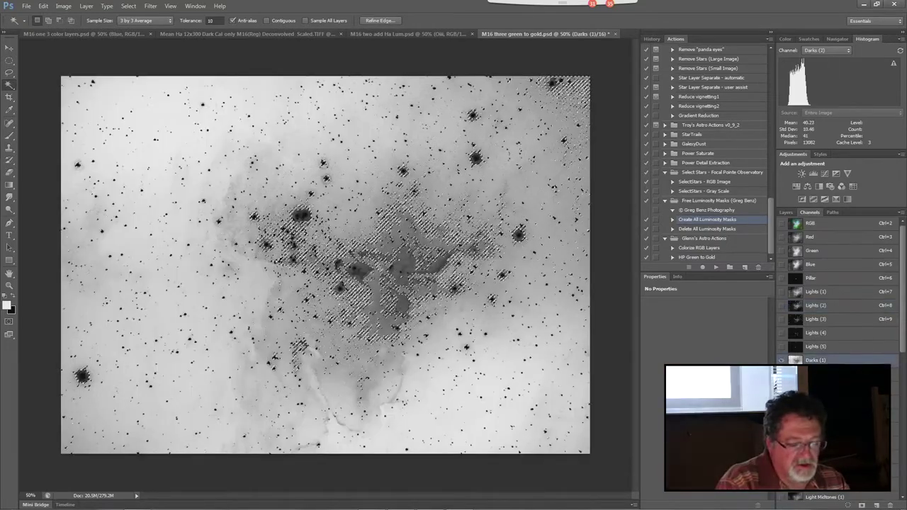
left_click(809, 374)
left_click(809, 388)
left_click(809, 401)
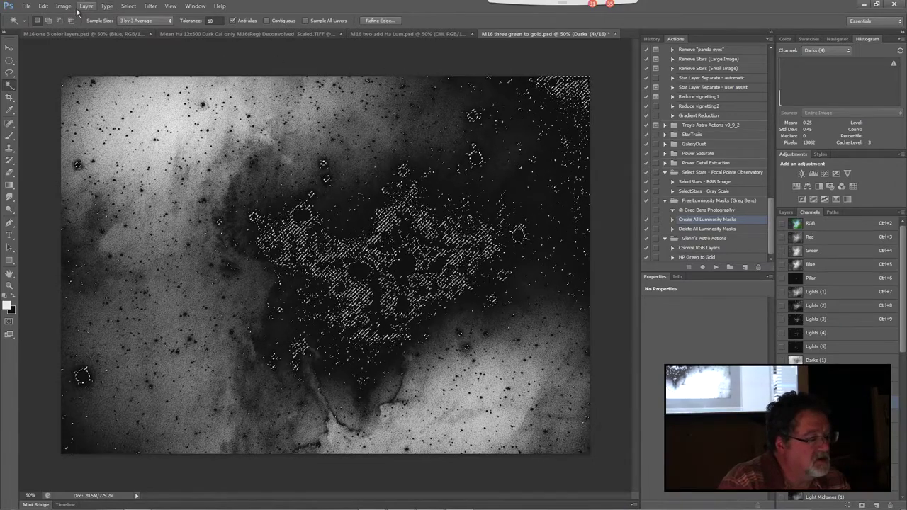
left_click(128, 7)
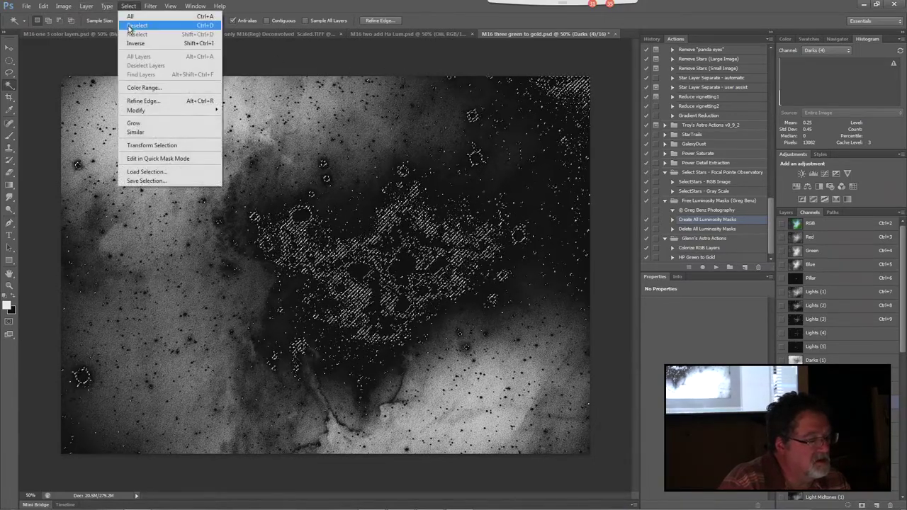
left_click(130, 26)
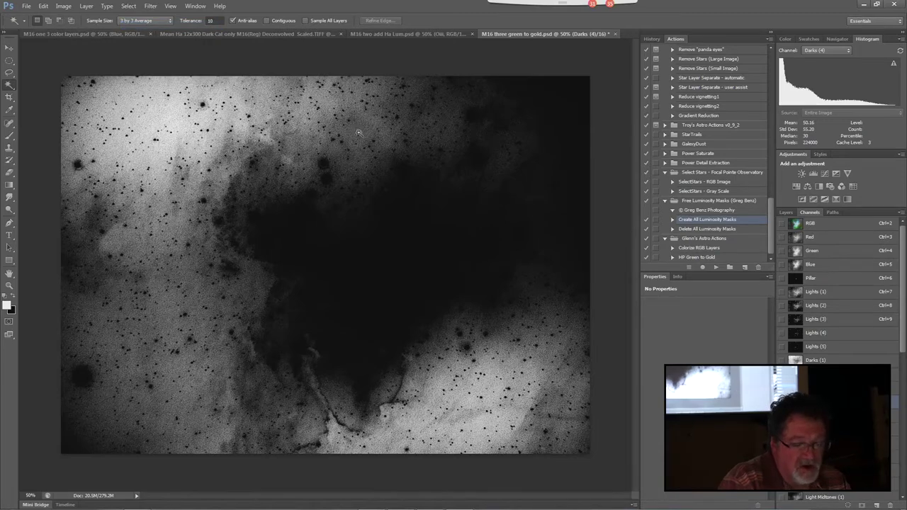
left_click(785, 212)
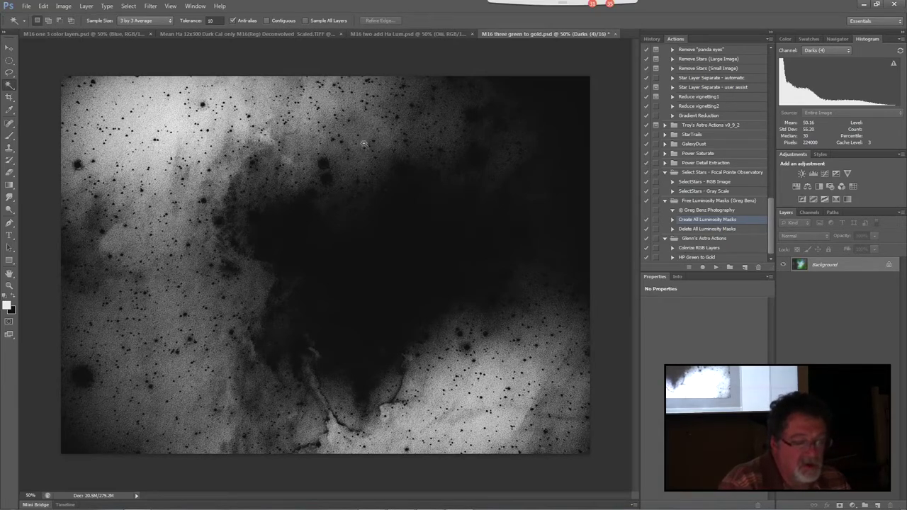
left_click(128, 6)
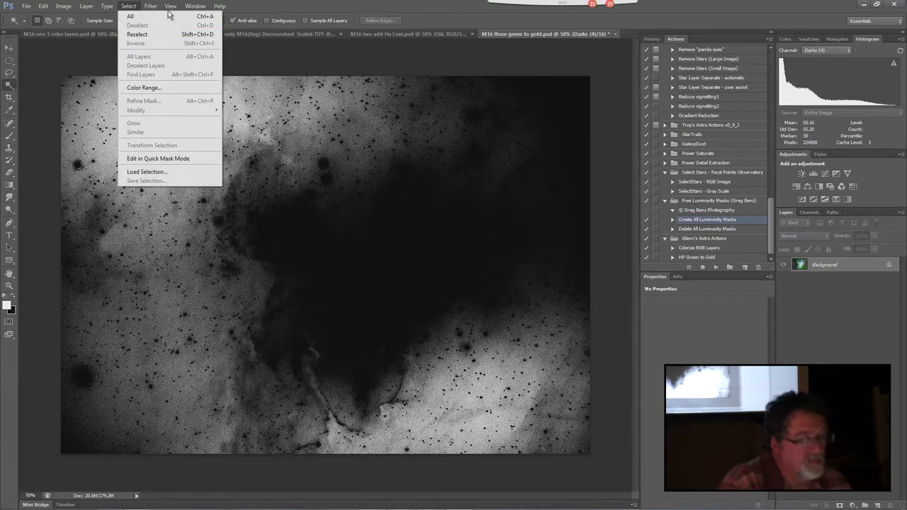
left_click(326, 10)
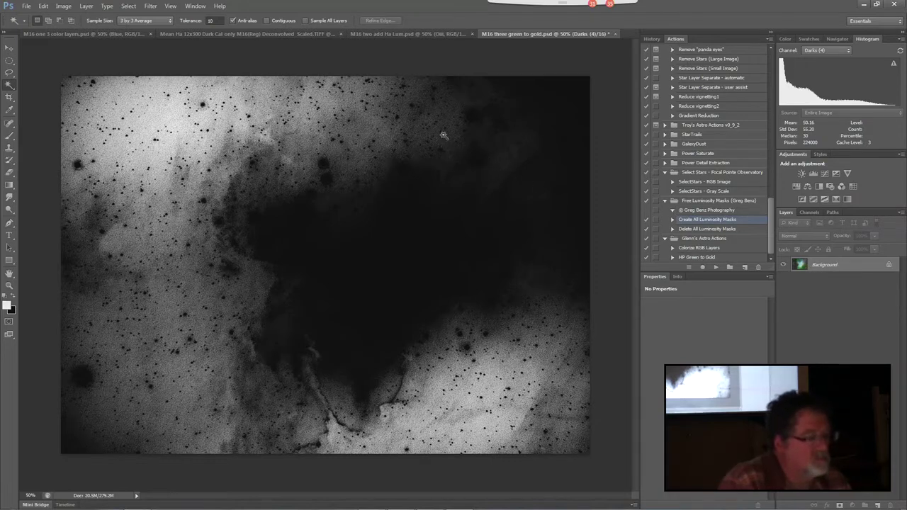
left_click(809, 214)
left_click(789, 214)
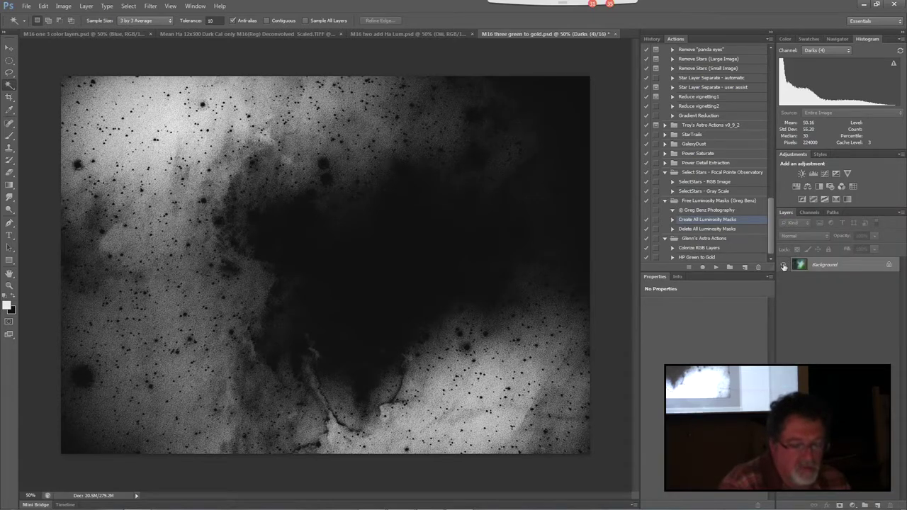
Close all four open M16 documents, including the Mean Ha TIFF, without saving their changes
left_click(616, 34)
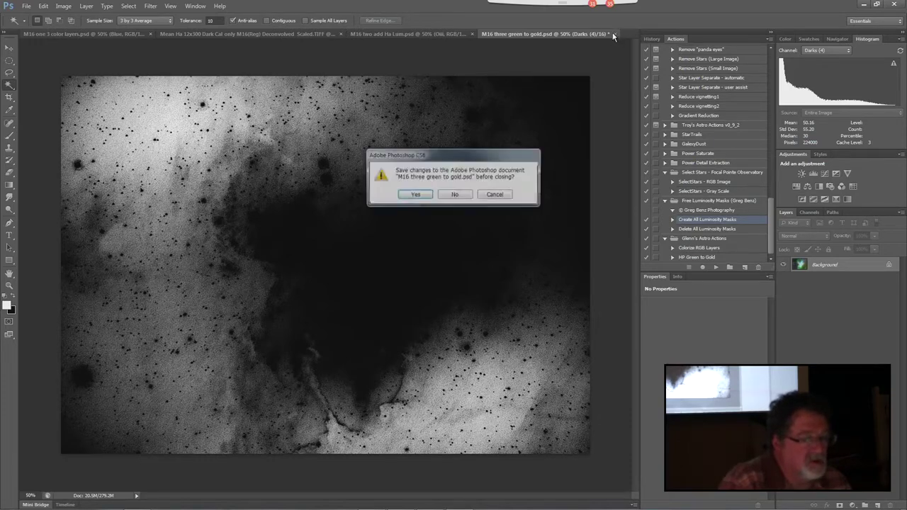
left_click(455, 195)
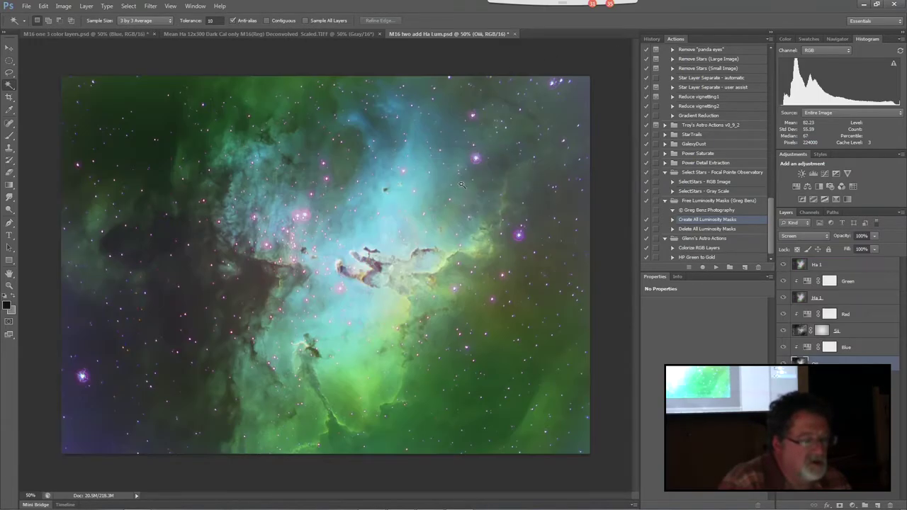
left_click(515, 34)
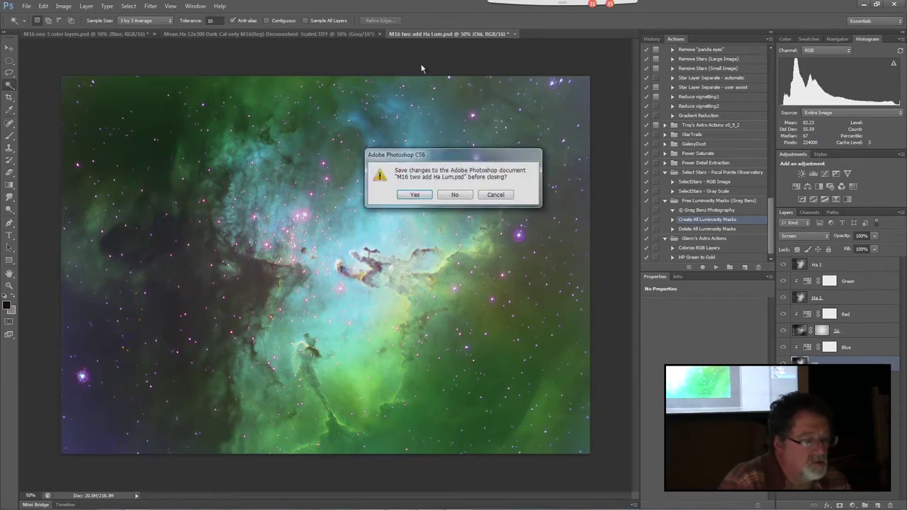
left_click(455, 195)
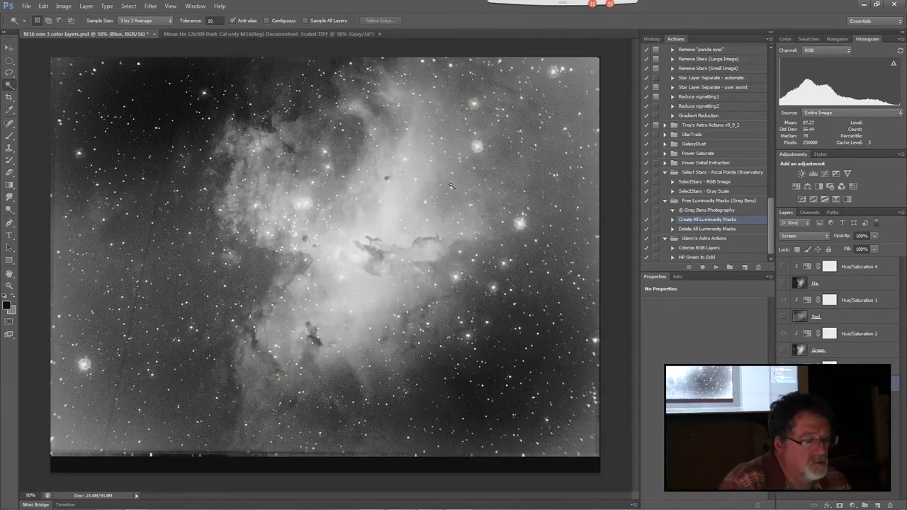
left_click(381, 33)
left_click(455, 196)
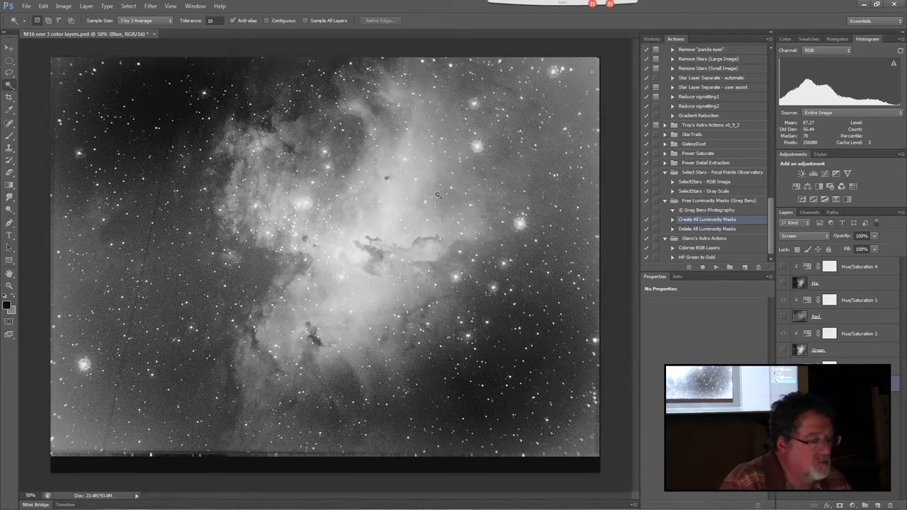
left_click(154, 34)
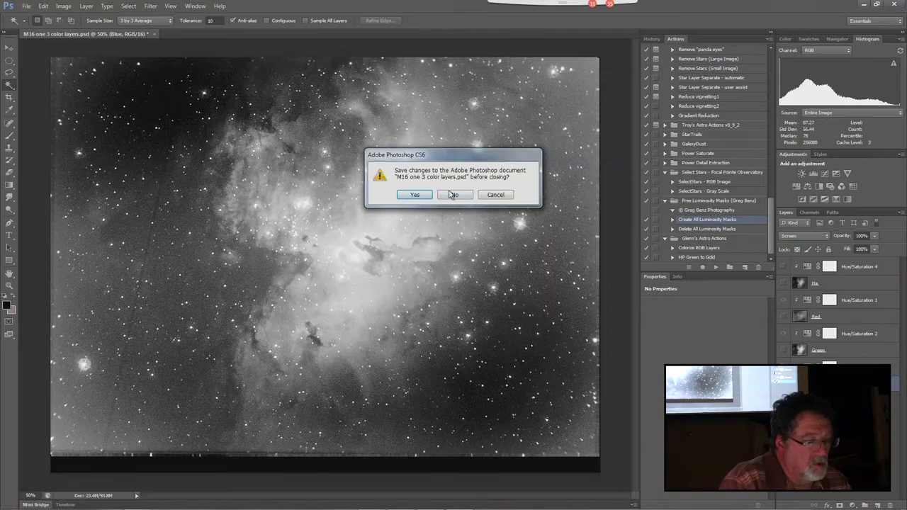
left_click(452, 195)
Open M16 three green to gold.psd from the Eagle folder and run the HP Green to Gold action on it
left_click(25, 6)
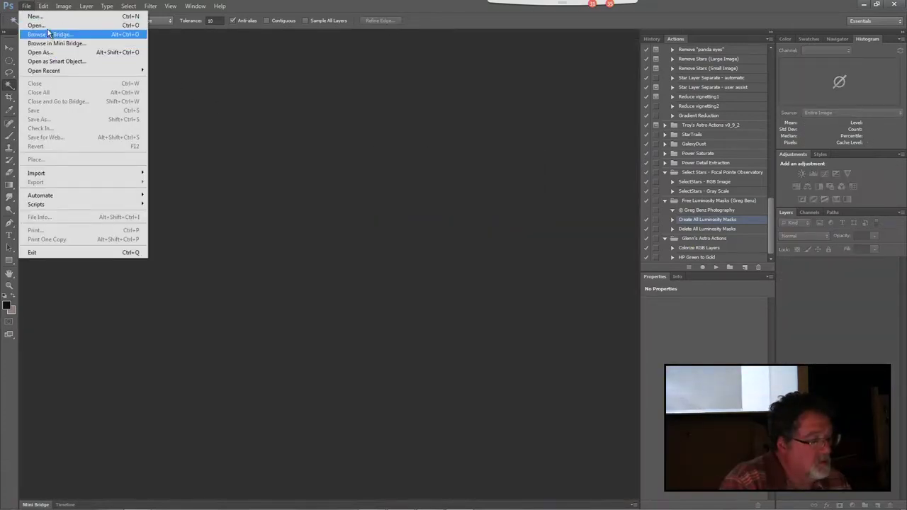
left_click(42, 26)
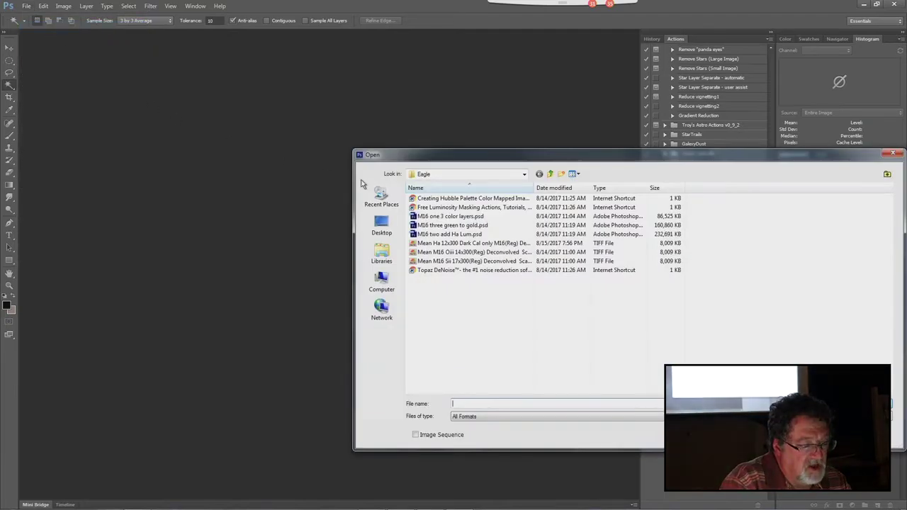
double_click(443, 225)
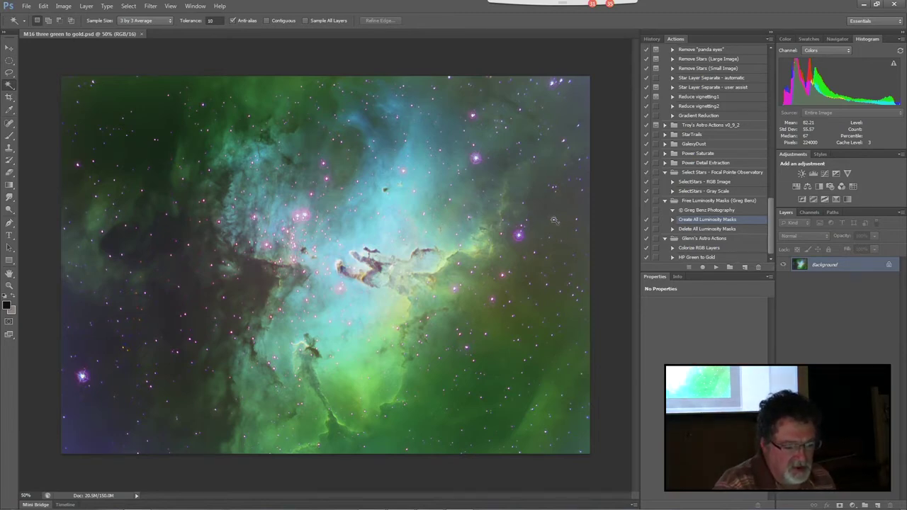
left_click(697, 258)
left_click(716, 268)
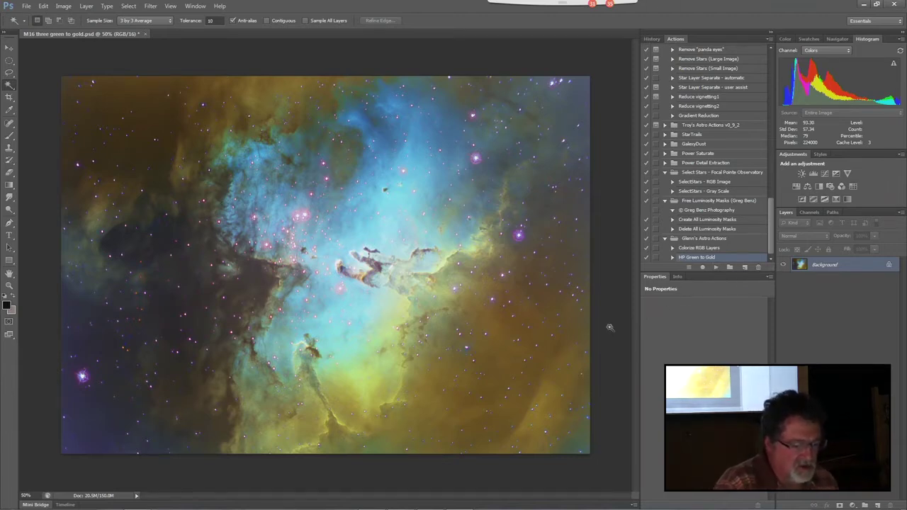
Open the Creating Hubble Palette Color Mapped Images shortcut, examine the tutorial's Selective Color settings, and return to Photoshop
mouse_move(486, 508)
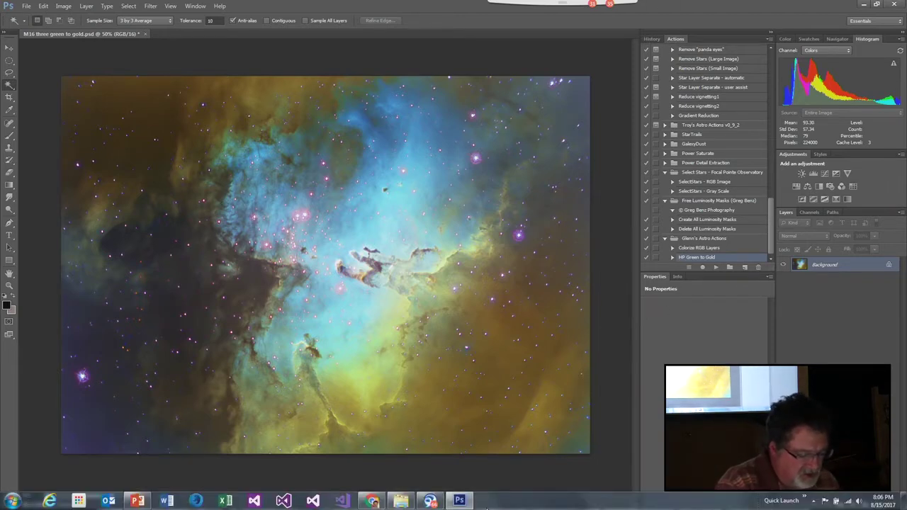
left_click(373, 502)
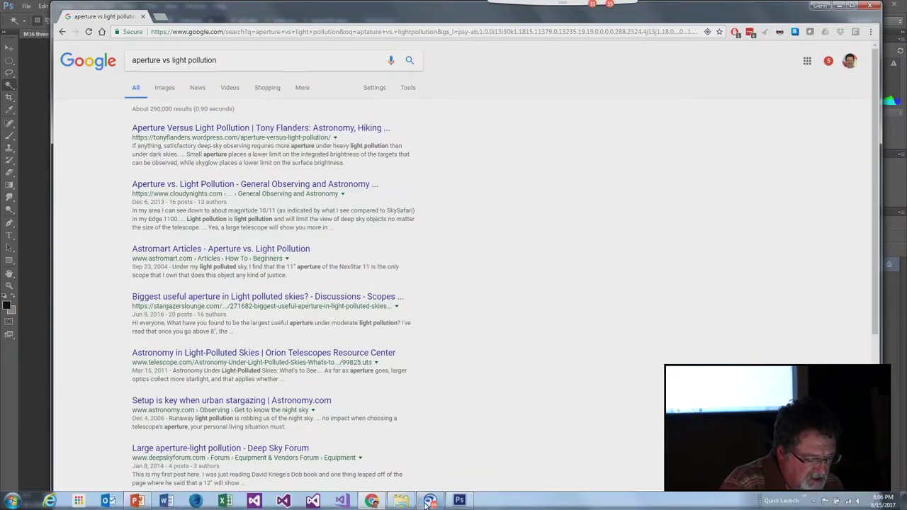
left_click(403, 502)
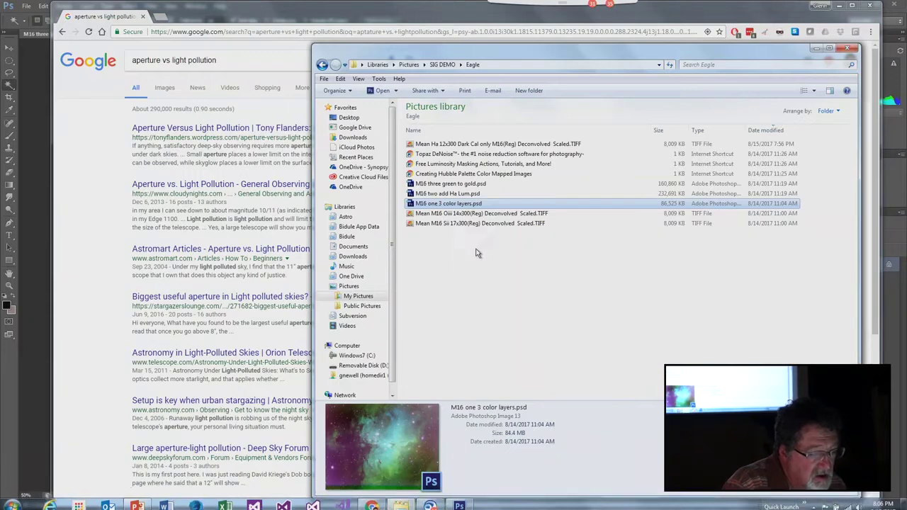
left_click(484, 177)
double_click(482, 179)
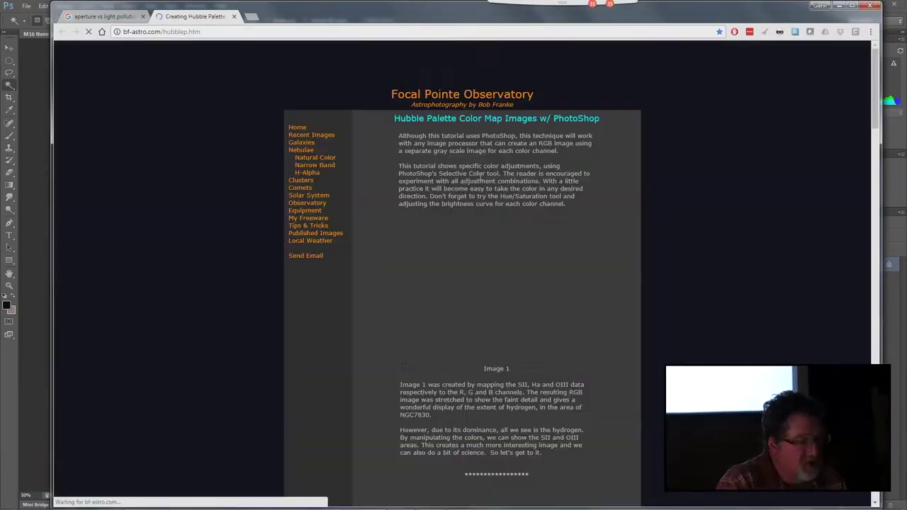
left_click_drag(876, 115, 860, 400)
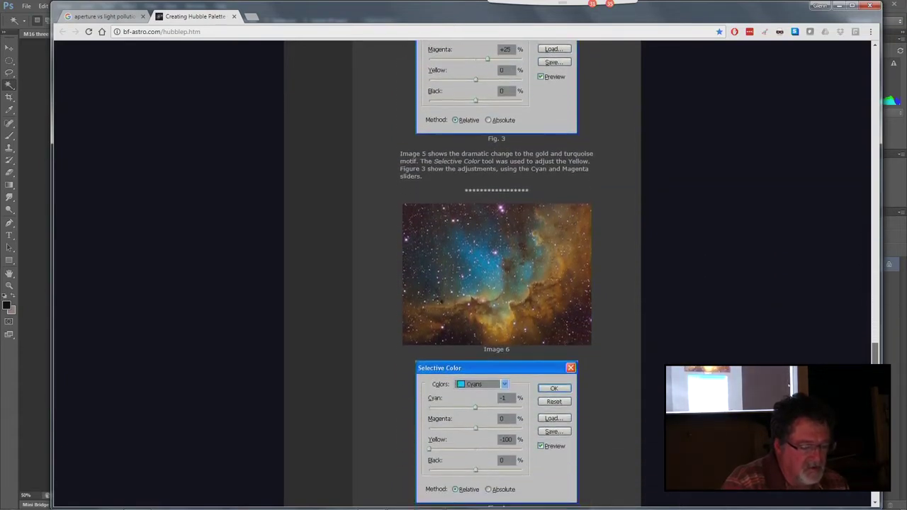
left_click(838, 6)
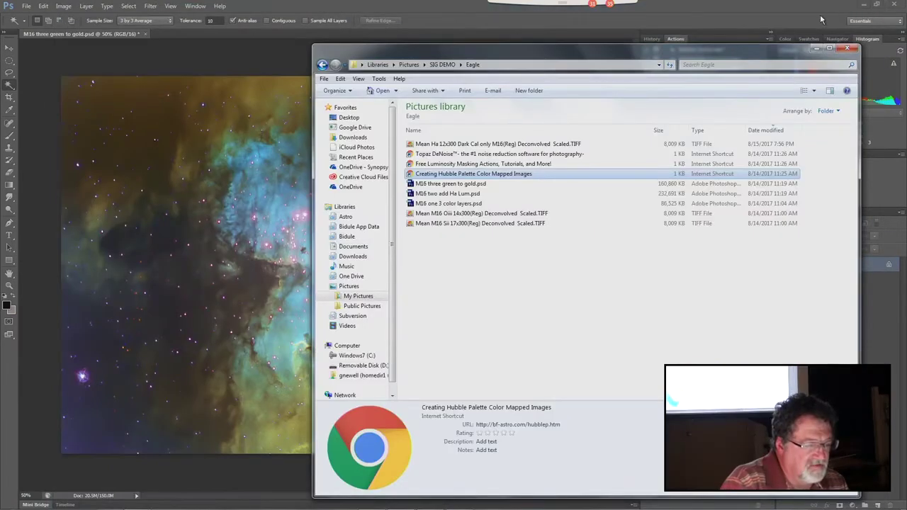
left_click(817, 49)
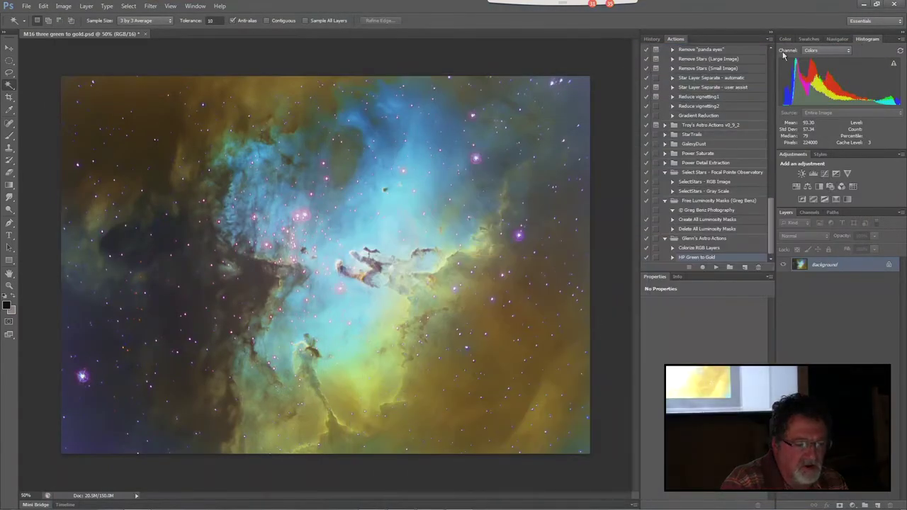
Review the green-to-gold change by stepping through the history from the Open state through each of the four Selective Color states
left_click(651, 39)
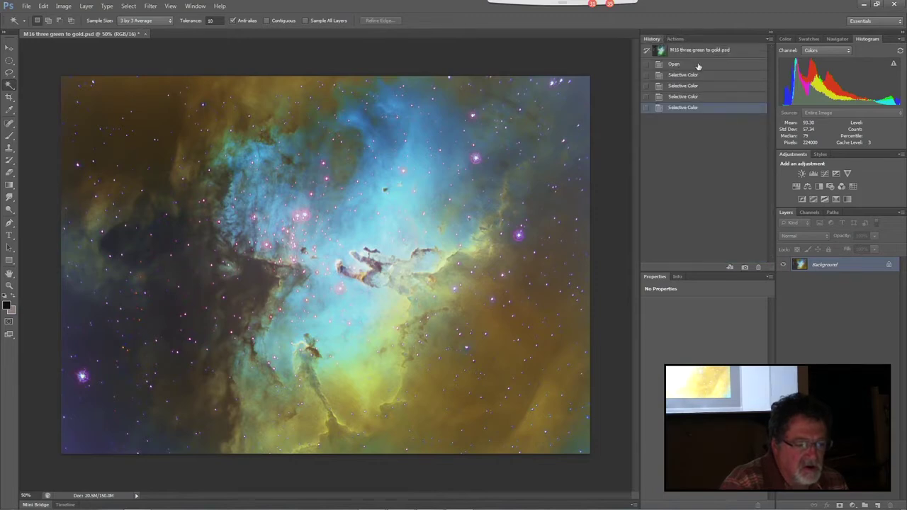
left_click(675, 65)
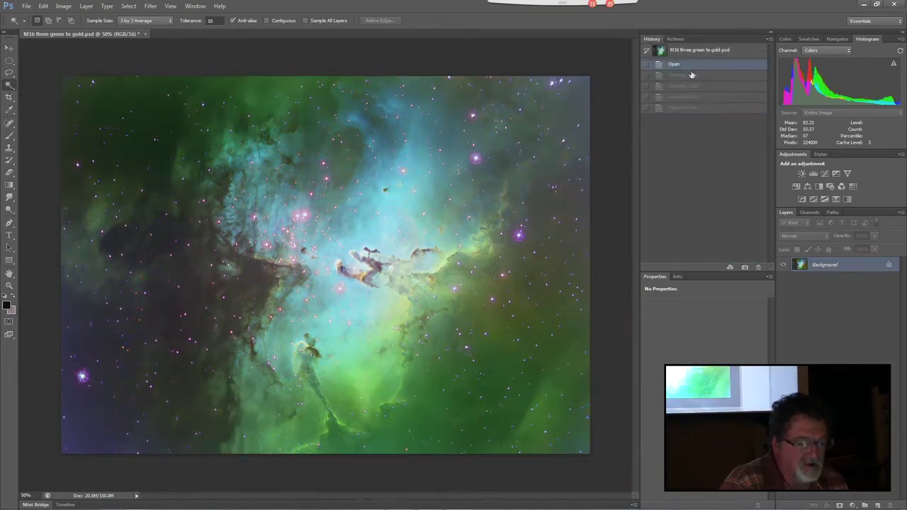
left_click(692, 77)
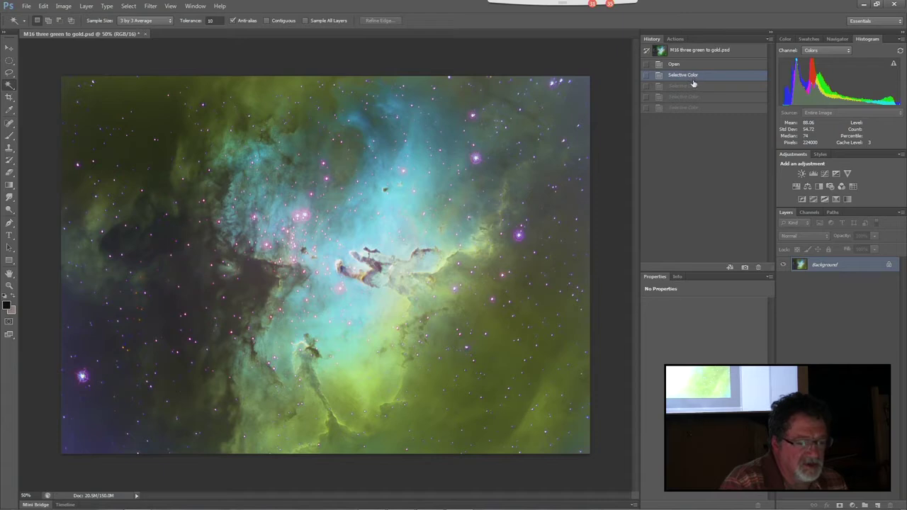
left_click(692, 86)
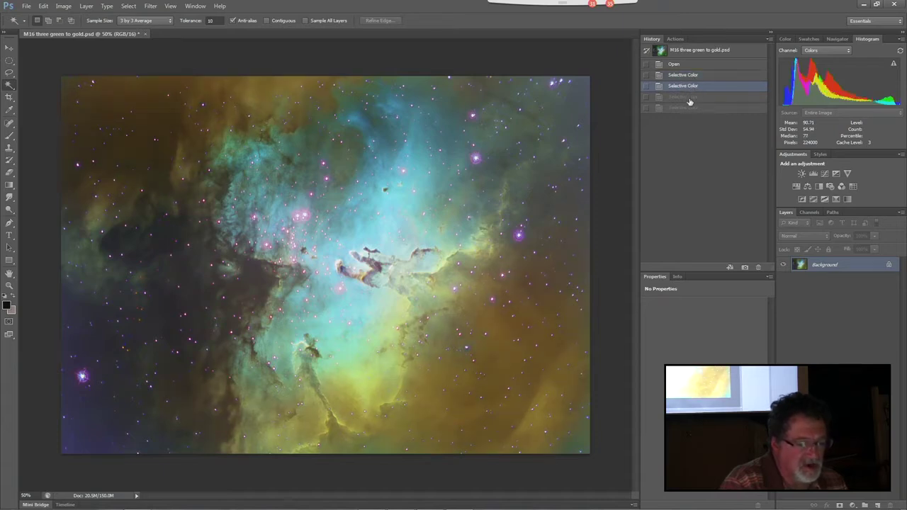
left_click(690, 99)
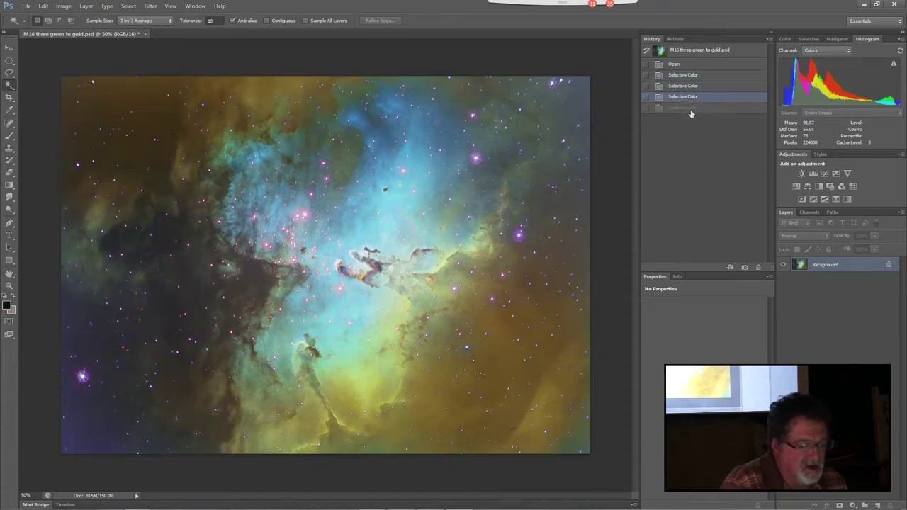
left_click(692, 110)
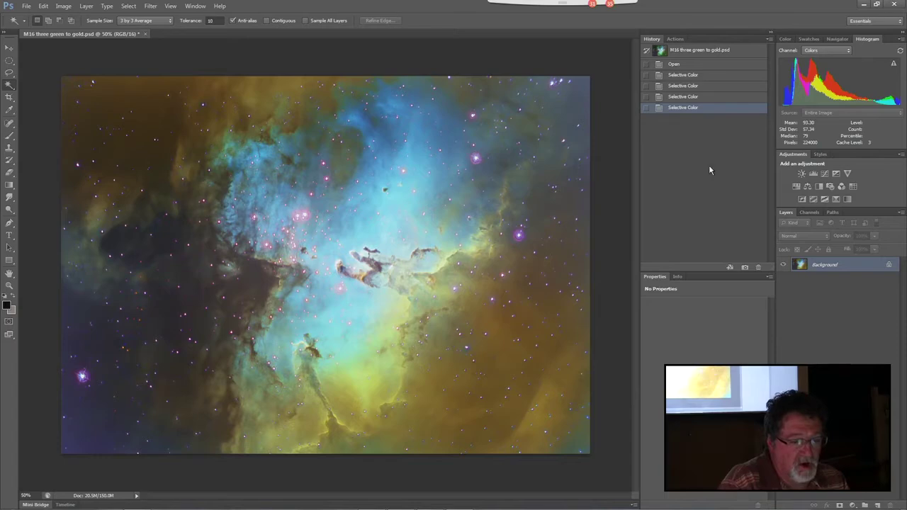
Switch to PowerPoint and present the slides from First Image with New Rig to NGC 7380 The Wizard Nebula
left_click(865, 6)
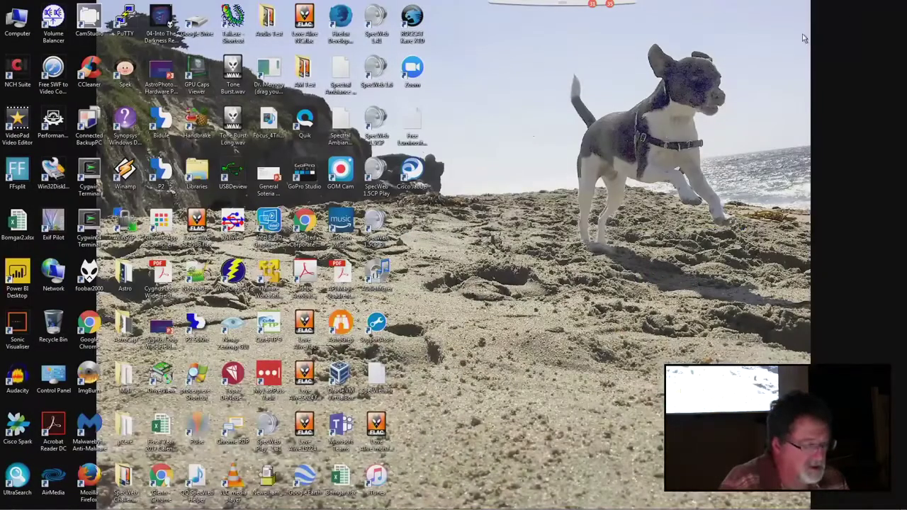
mouse_move(113, 503)
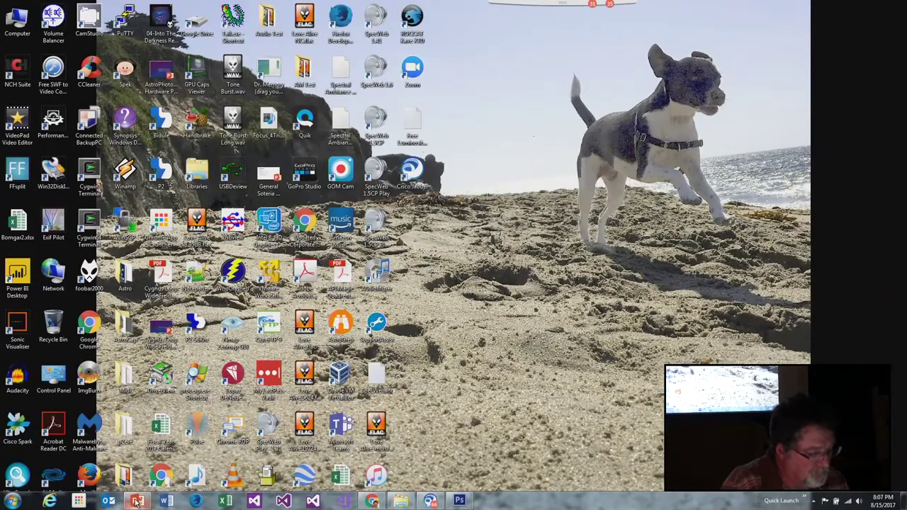
left_click(137, 502)
left_click(137, 502)
left_click(136, 502)
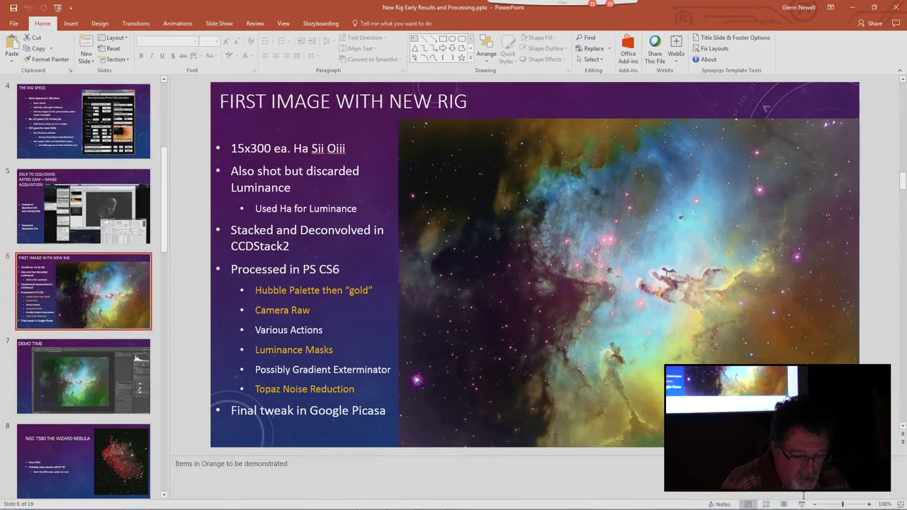
left_click(803, 504)
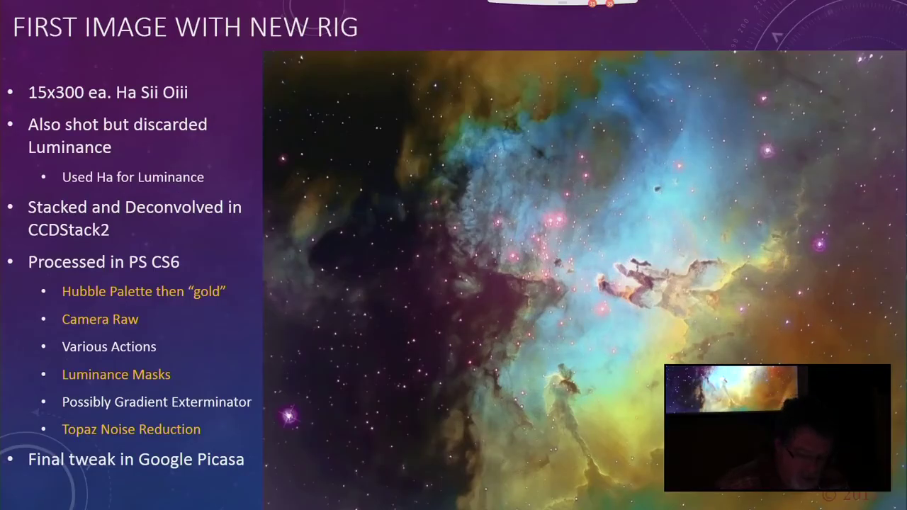
key("Right")
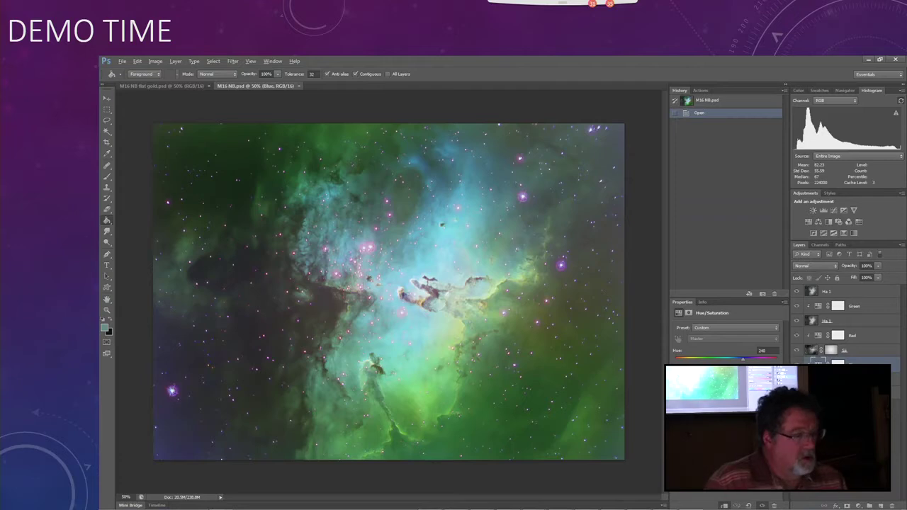
key("Right")
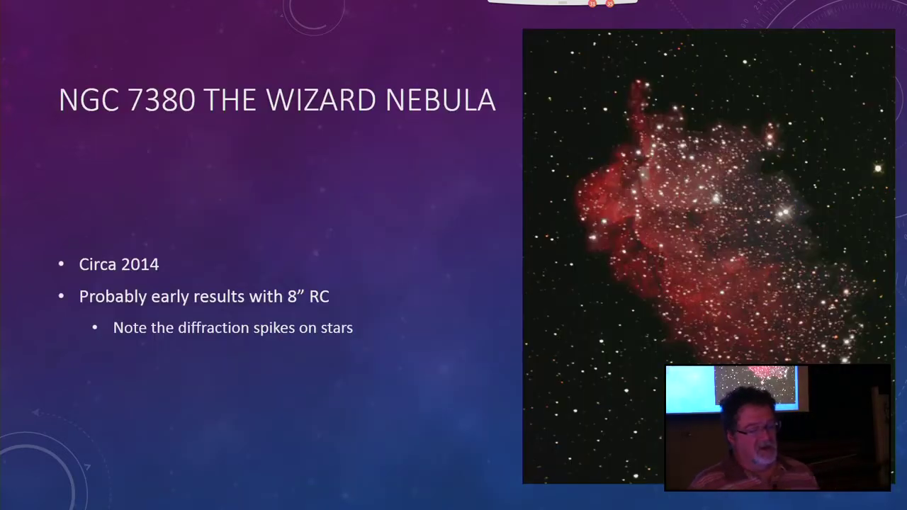
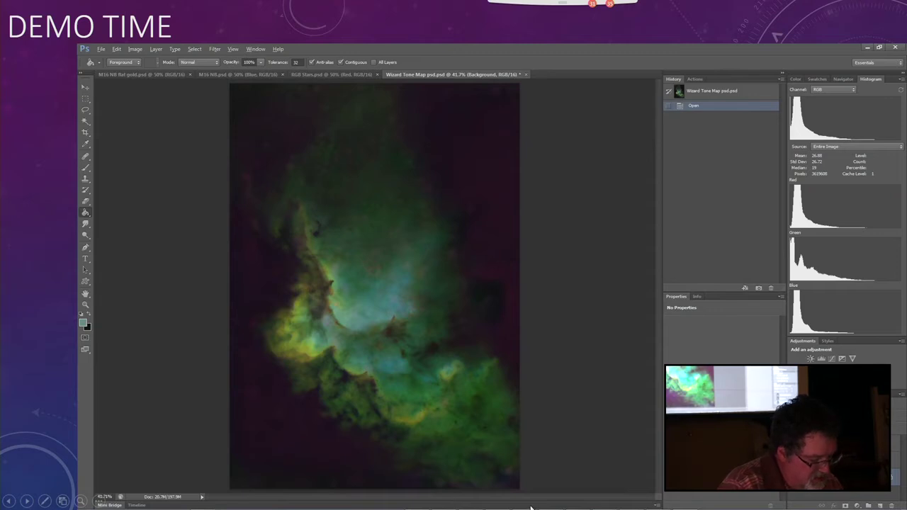
Switch from the presentation to Photoshop and open Wizard One 3 color layers + Lum.psd from the Wizard folder of SIG DEMO
key("alt+Tab")
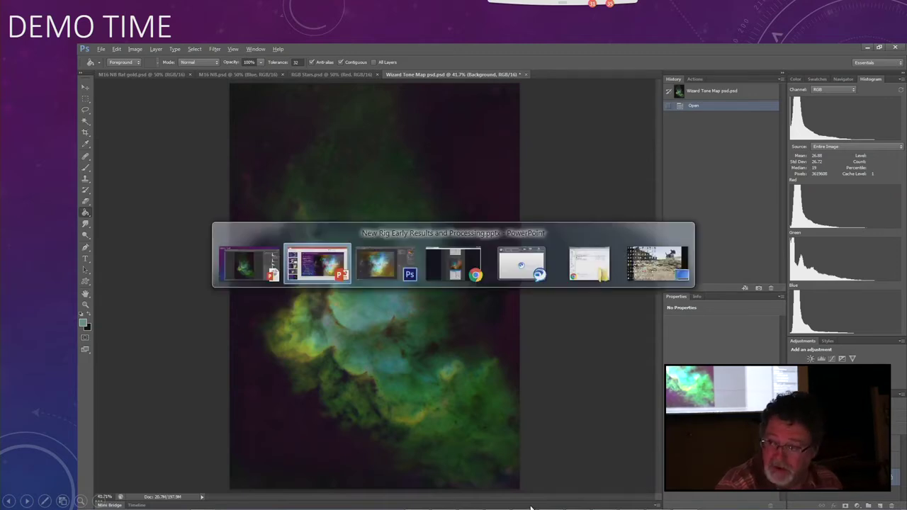
key("alt+Tab")
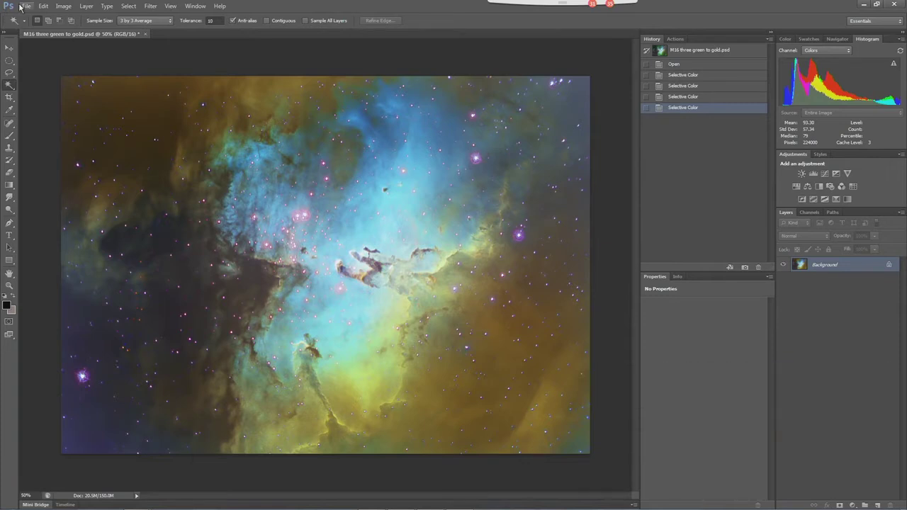
left_click(26, 7)
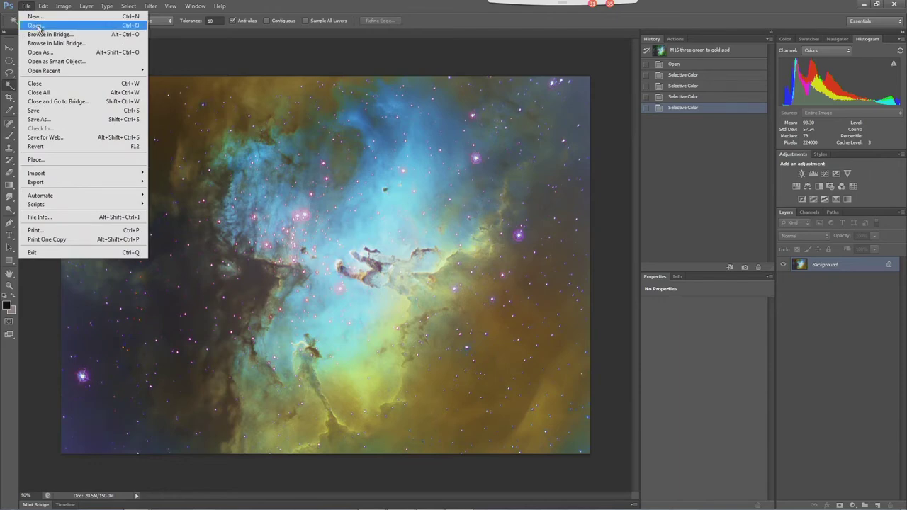
left_click(39, 26)
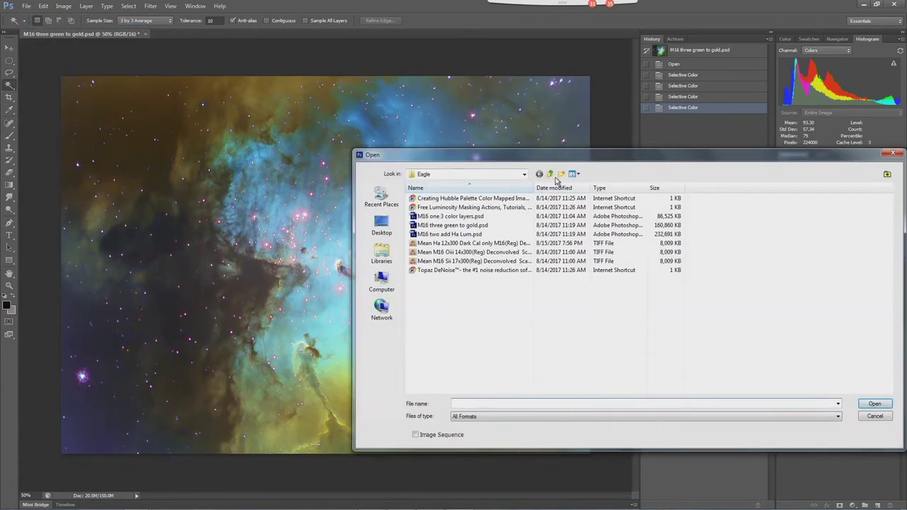
left_click(549, 176)
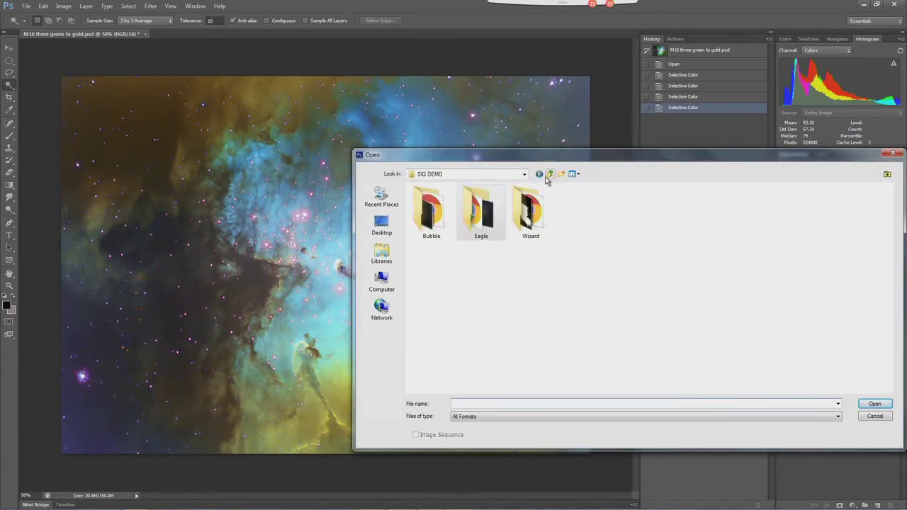
double_click(538, 211)
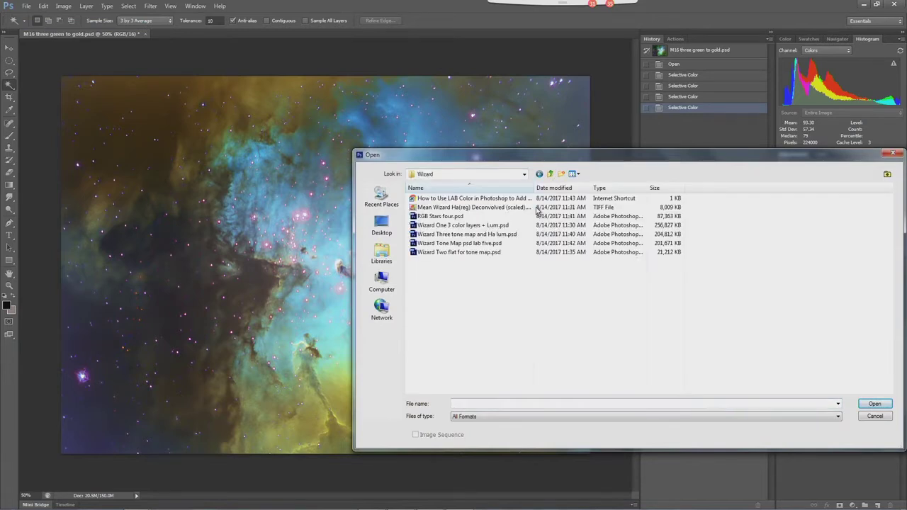
double_click(485, 226)
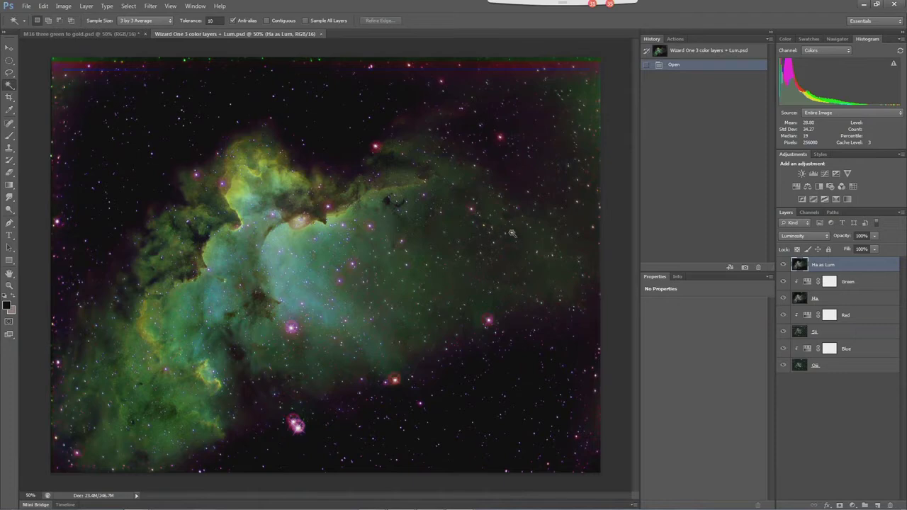
Compare the Wizard image with and without the Ha as Lum layer, leaving that layer hidden
left_click(784, 265)
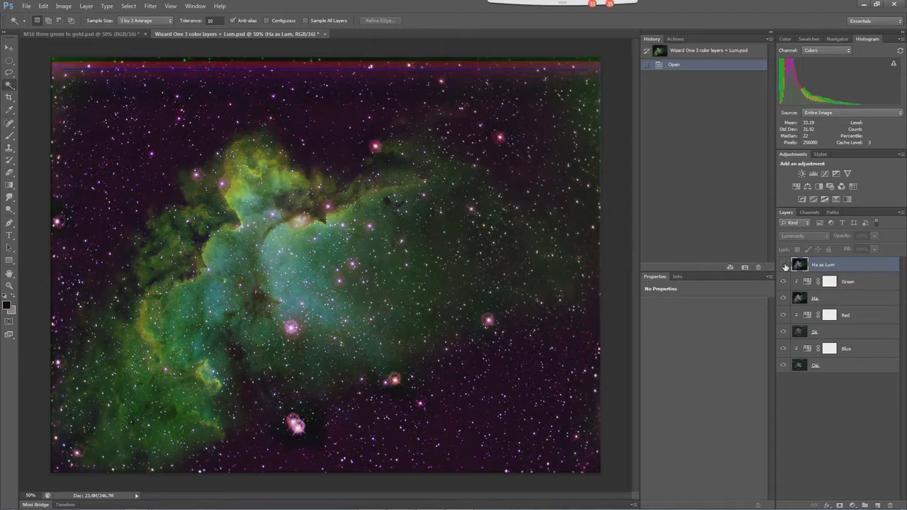
left_click(784, 265)
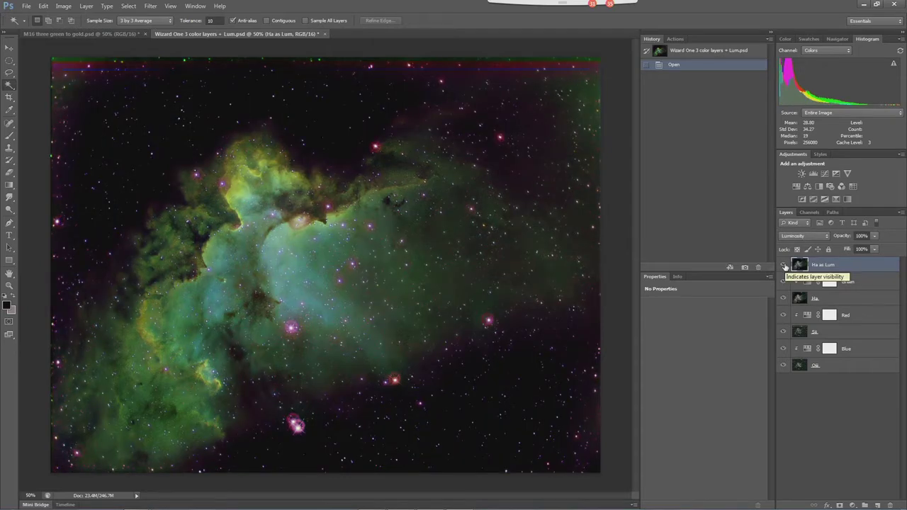
left_click(784, 265)
left_click(784, 266)
left_click(784, 266)
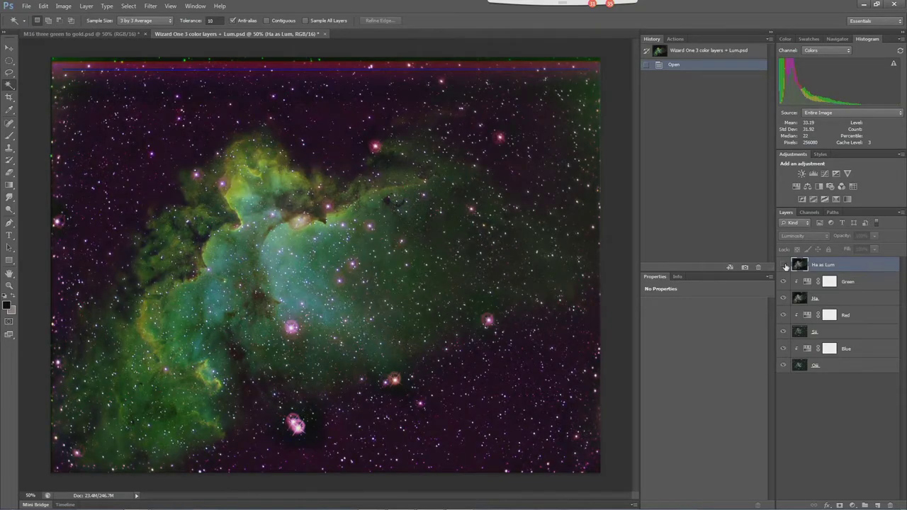
Open Wizard Two flat for tone map.psd from the Wizard folder
left_click(27, 6)
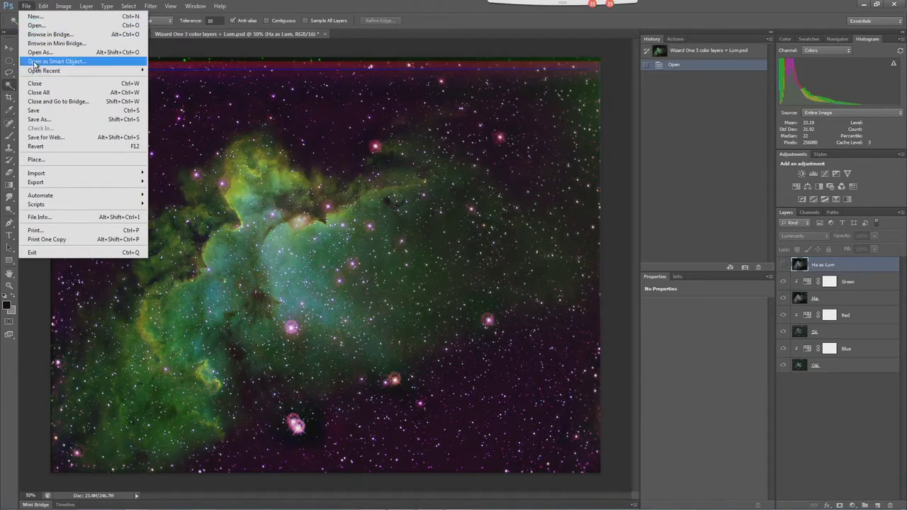
left_click(36, 24)
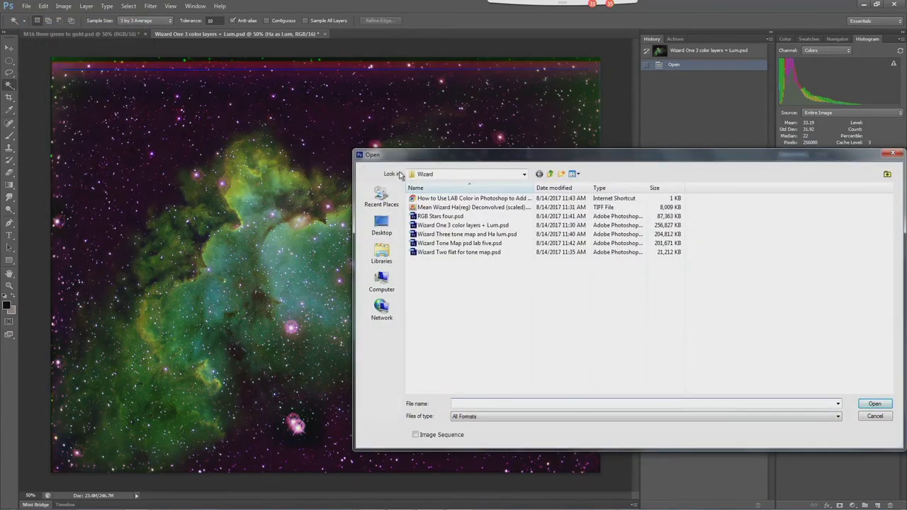
double_click(463, 253)
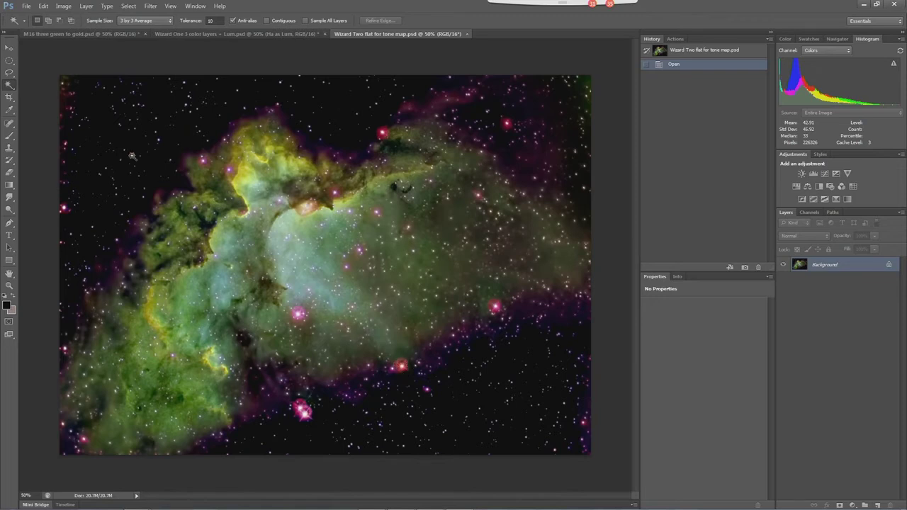
Heal away the large red star below the nebula and the large pink star on its lower right edge using the Spot Healing Brush
left_click(9, 125)
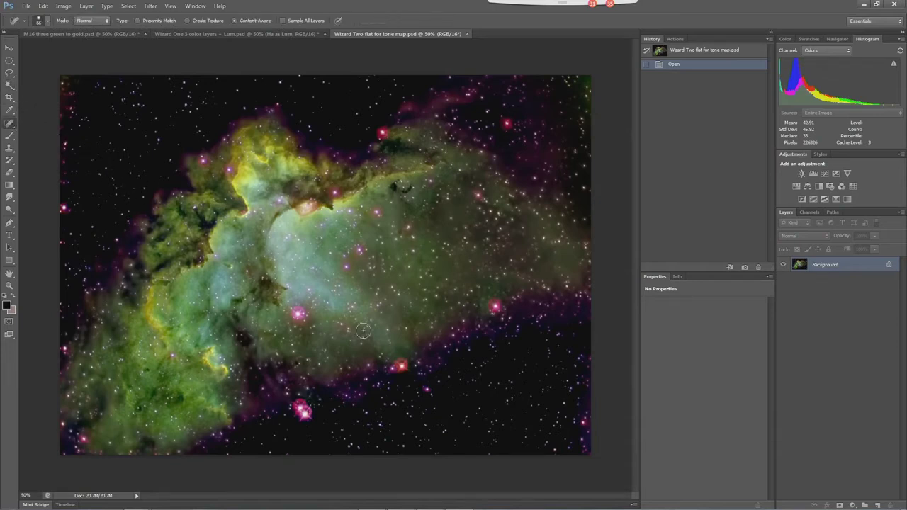
left_click(400, 365)
left_click(412, 366)
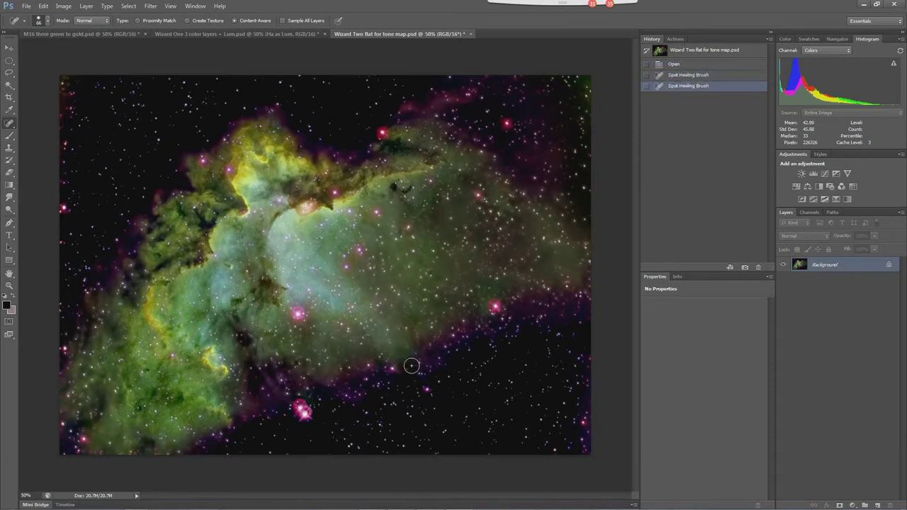
left_click(414, 371)
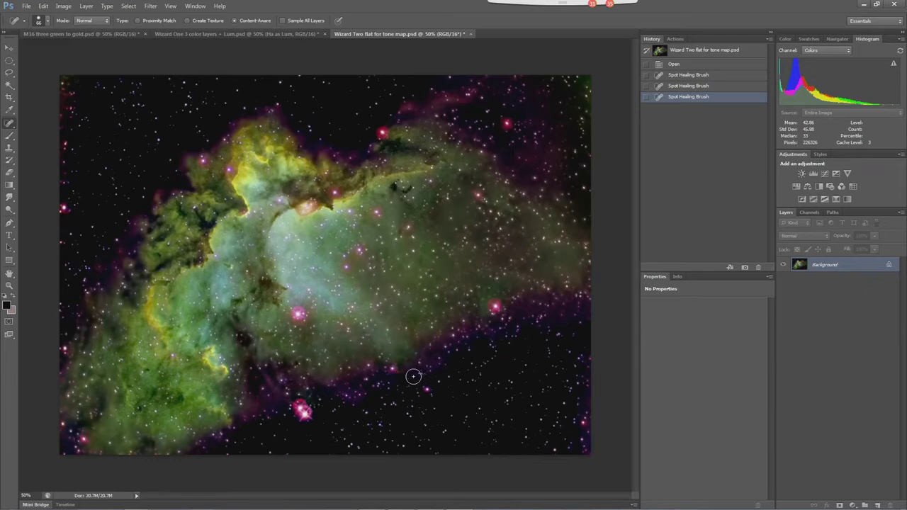
left_click(407, 372)
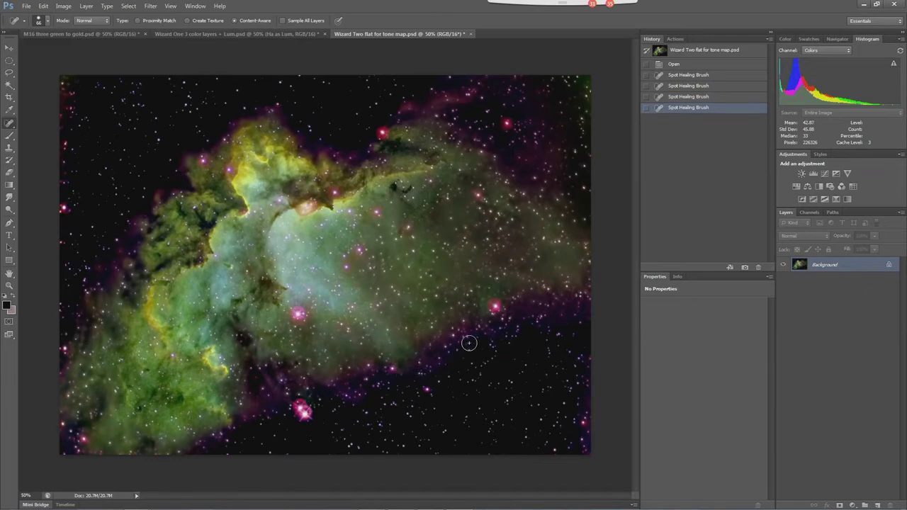
left_click(495, 306)
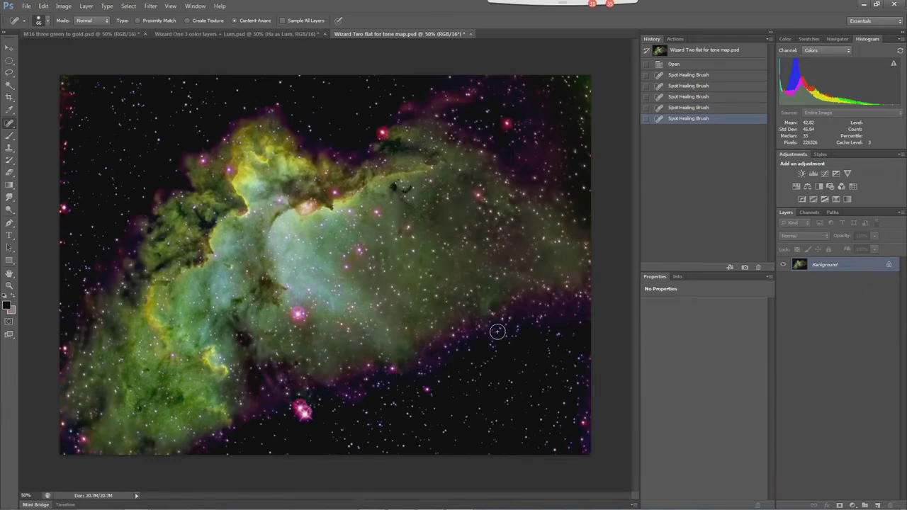
left_click(496, 305)
left_click(498, 309)
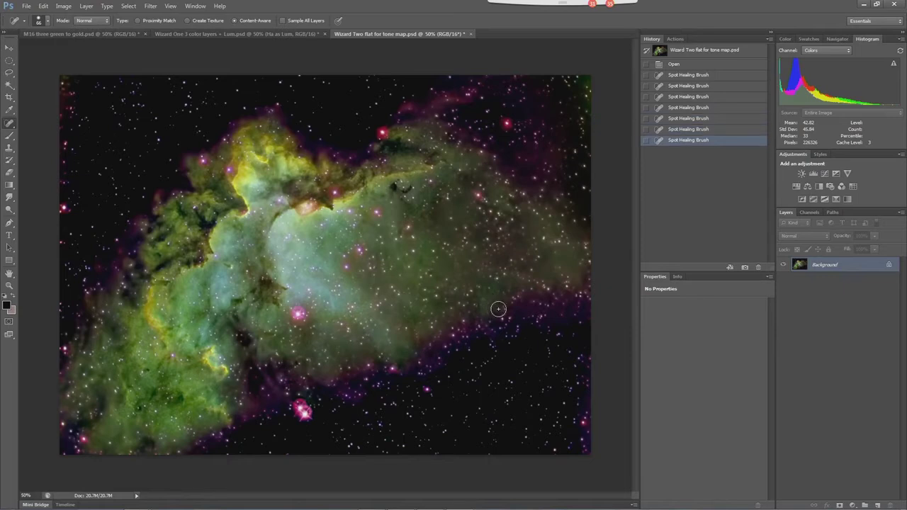
left_click(499, 309)
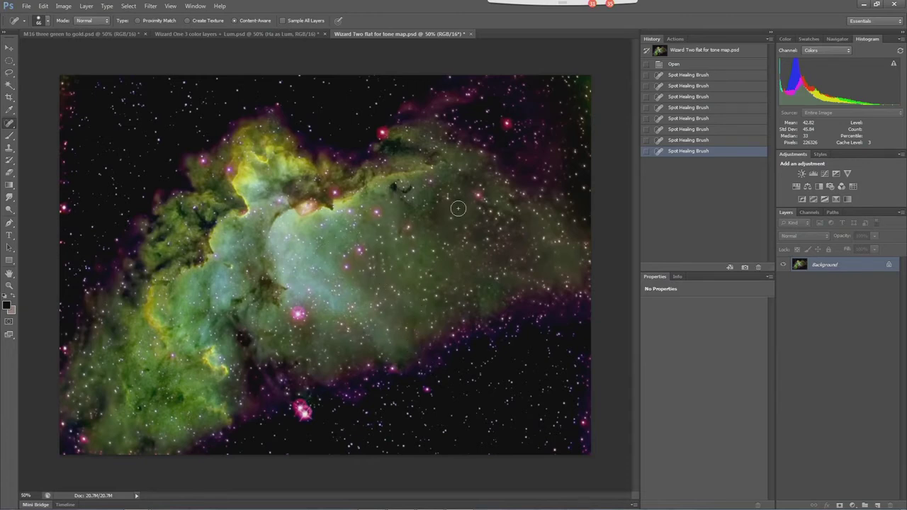
Run the Remove Stars (Large Image) action from Annie's Astro Actions on the flat Wizard image and dismiss its closing message
left_click(676, 39)
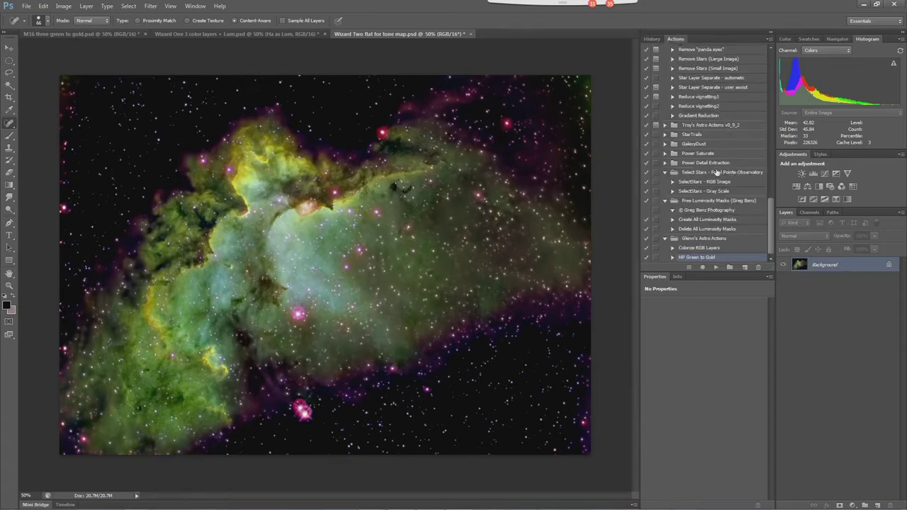
left_click_drag(772, 217, 756, 154)
left_click(666, 116)
left_click(665, 115)
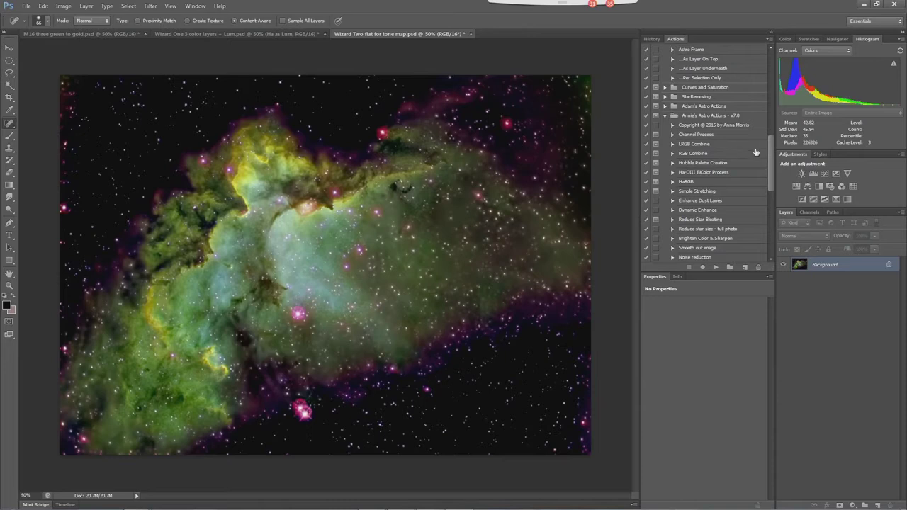
left_click_drag(773, 160, 762, 191)
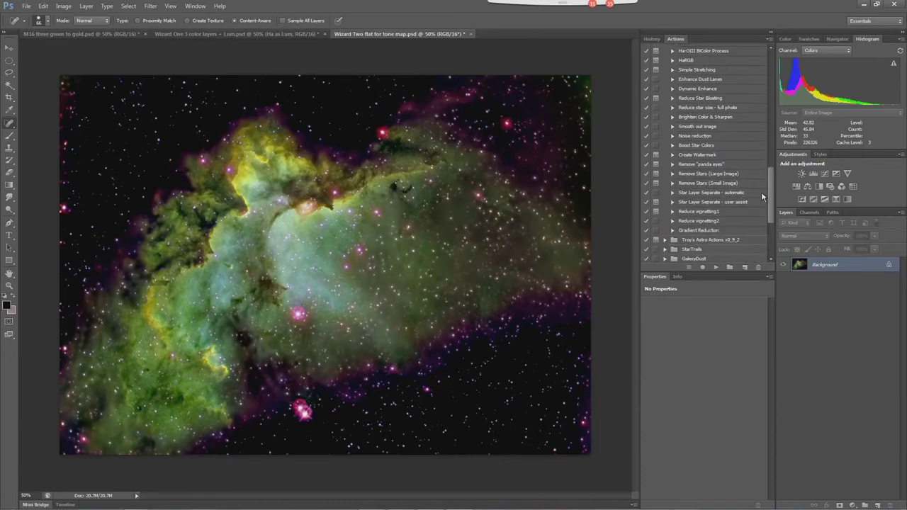
left_click(703, 177)
left_click(716, 268)
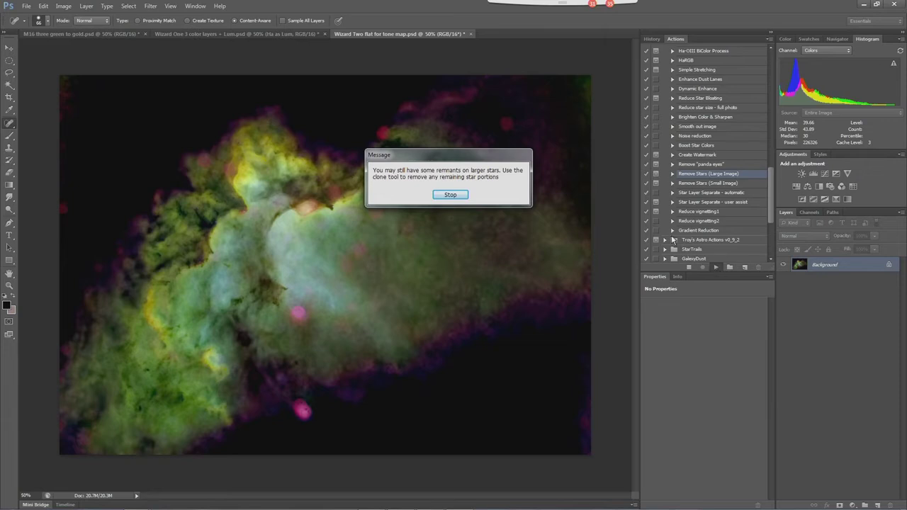
left_click(451, 195)
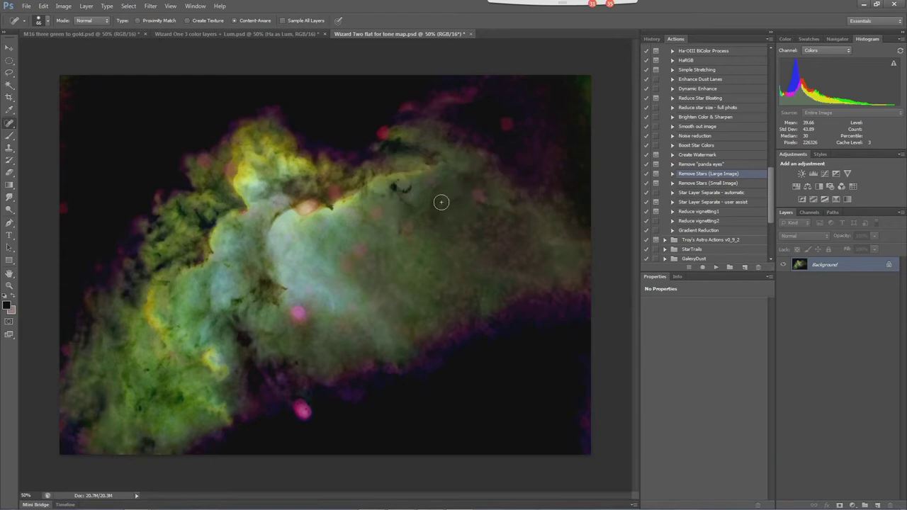
Heal away the largest pink and red star remnants in and around the nebula with the Spot Healing Brush
left_click(299, 312)
left_click(297, 312)
left_click(302, 311)
left_click(304, 411)
left_click(302, 405)
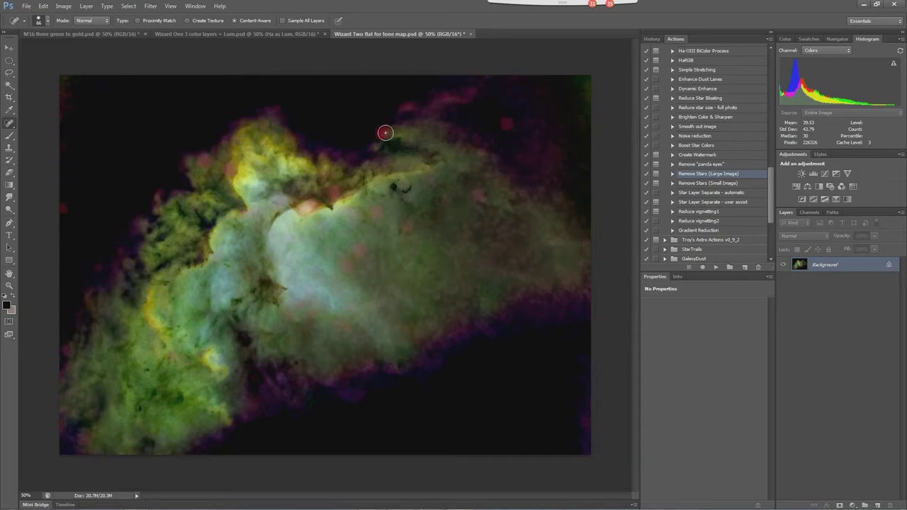
left_click(383, 133)
left_click(507, 123)
left_click(204, 158)
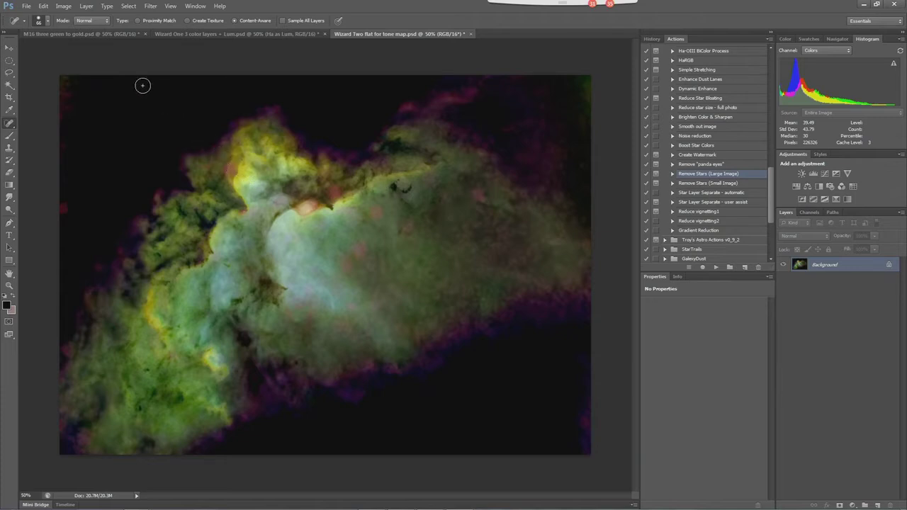
Open Wizard Three tone map and Ha lum.psd from the Wizard folder
left_click(26, 5)
left_click(37, 25)
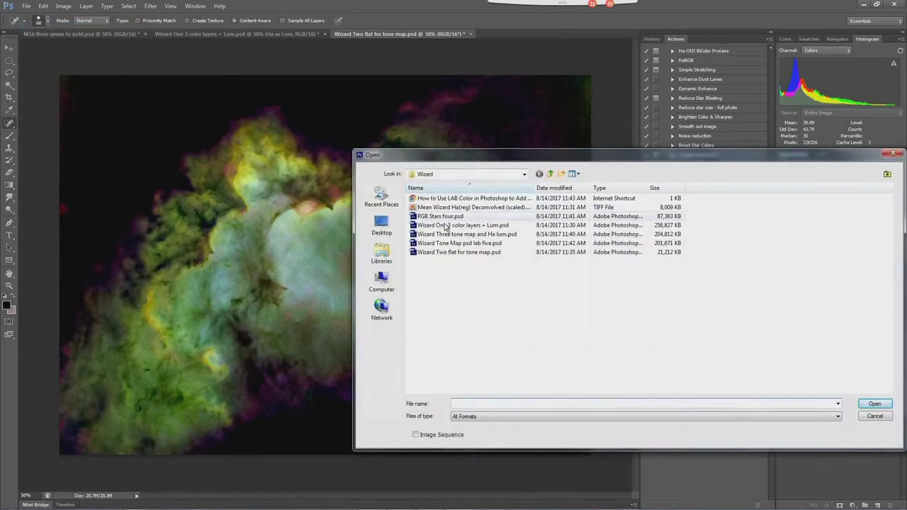
double_click(478, 234)
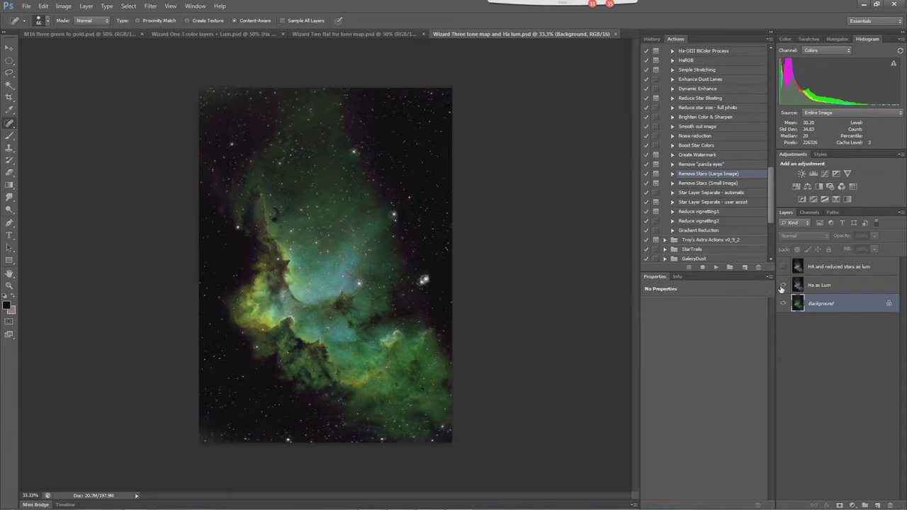
Compare the starless tone map with and without the Ha as Lum layer, leaving that layer visible
left_click(783, 284)
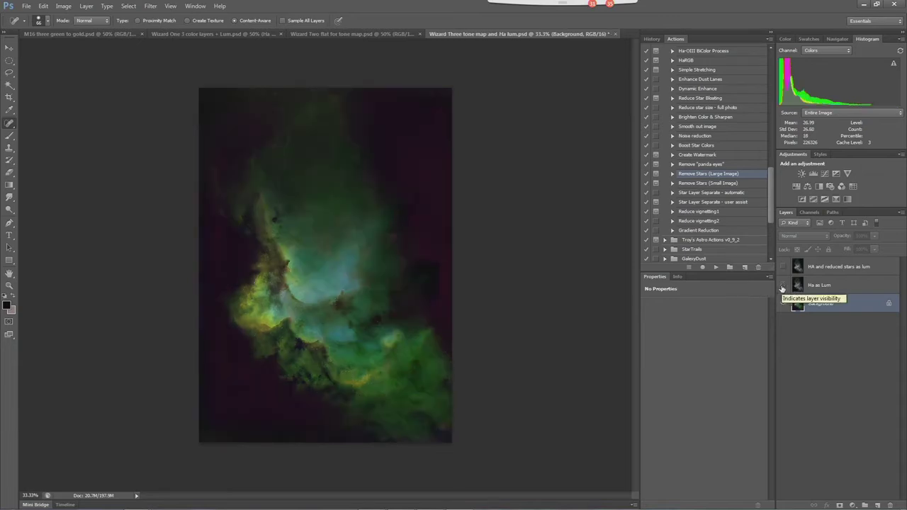
left_click(783, 285)
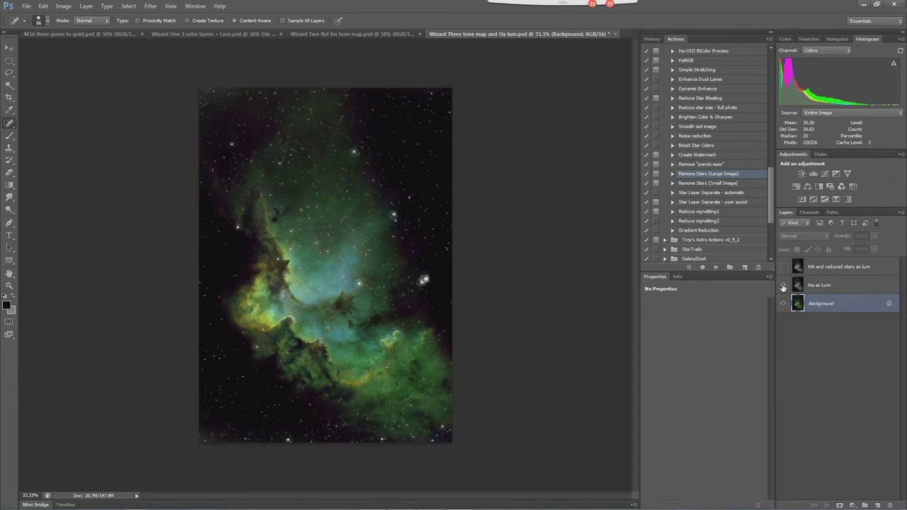
left_click(784, 285)
left_click(784, 285)
left_click(784, 285)
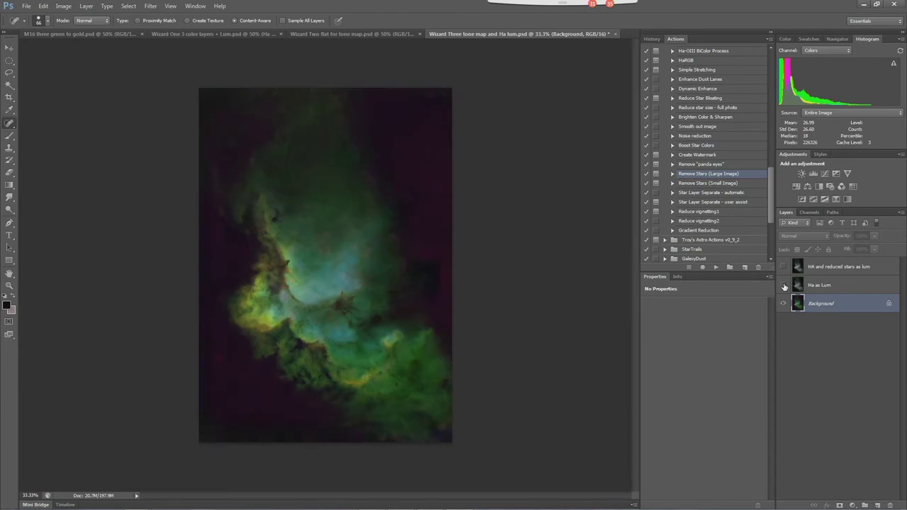
left_click(784, 285)
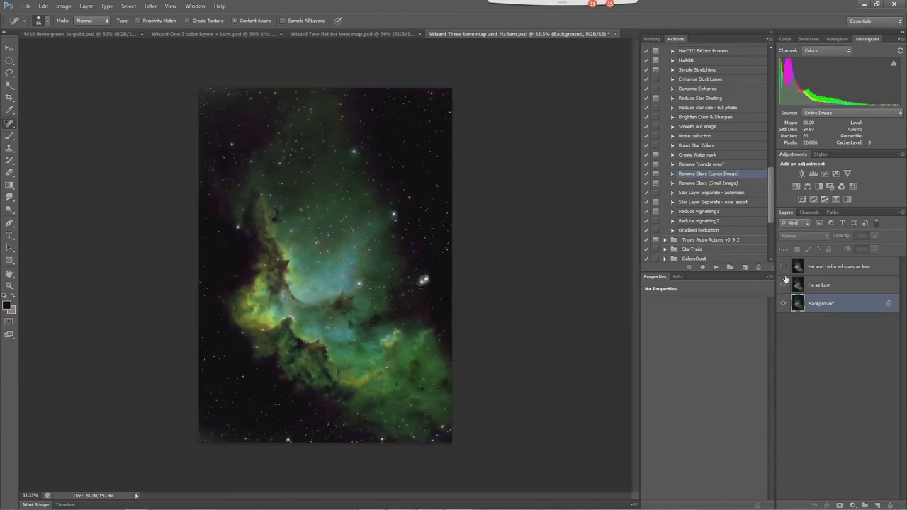
Show the HA and reduced stars as lum layer in place of Ha as Lum, and look through the astronomy actions
left_click(784, 267)
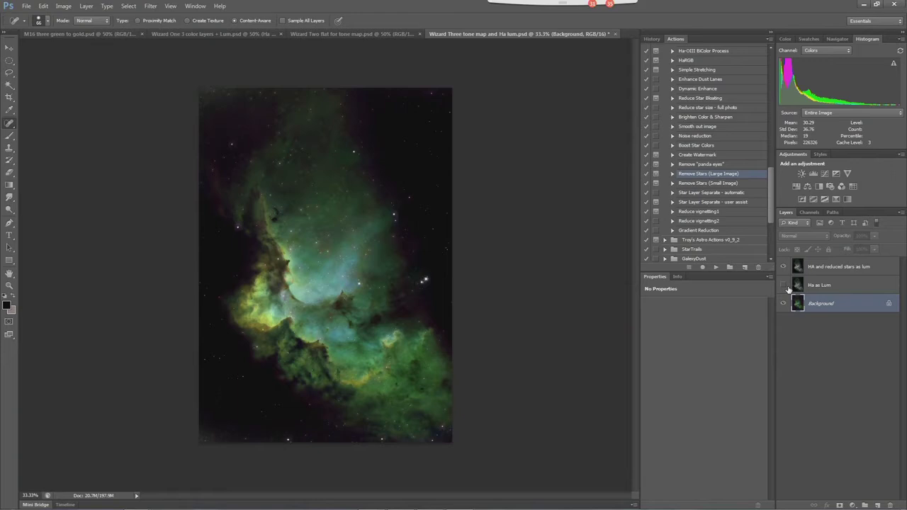
left_click_drag(772, 202, 784, 127)
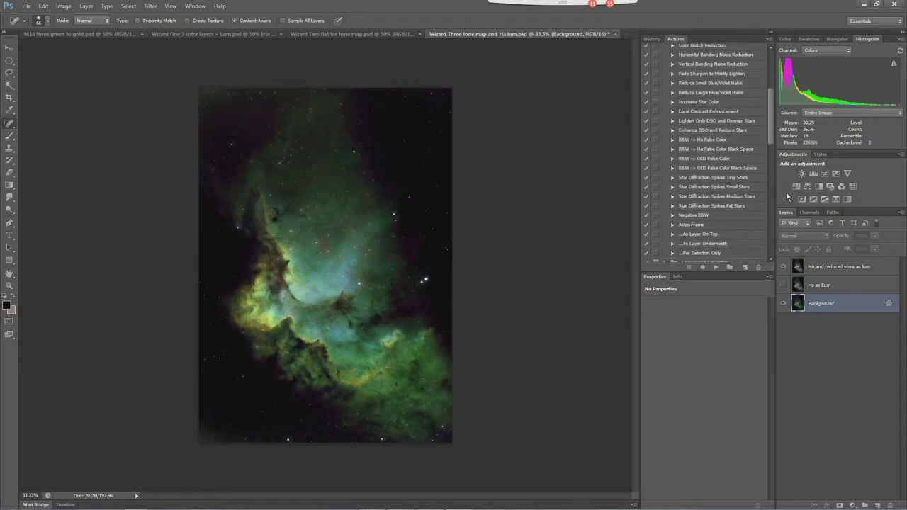
Show the Ha as Lum layer in place of HA and reduced stars as lum
left_click(784, 269)
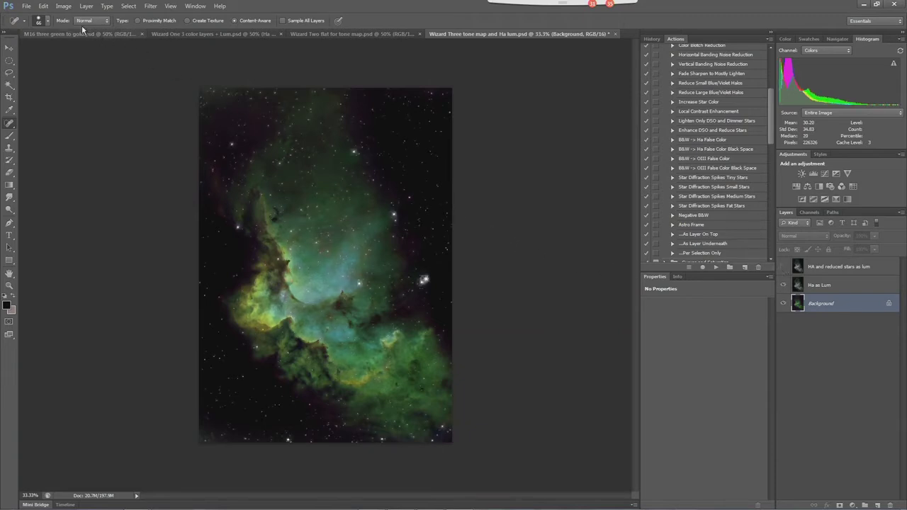
left_click(25, 6)
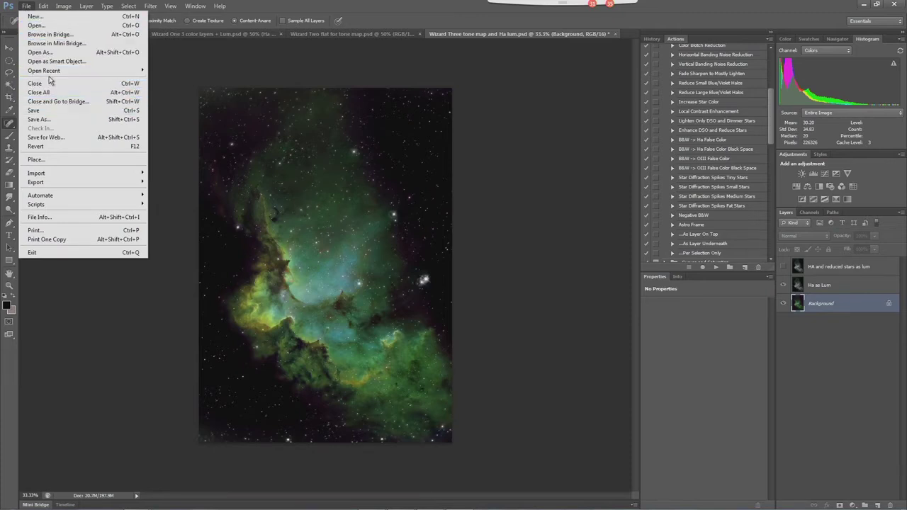
left_click(48, 26)
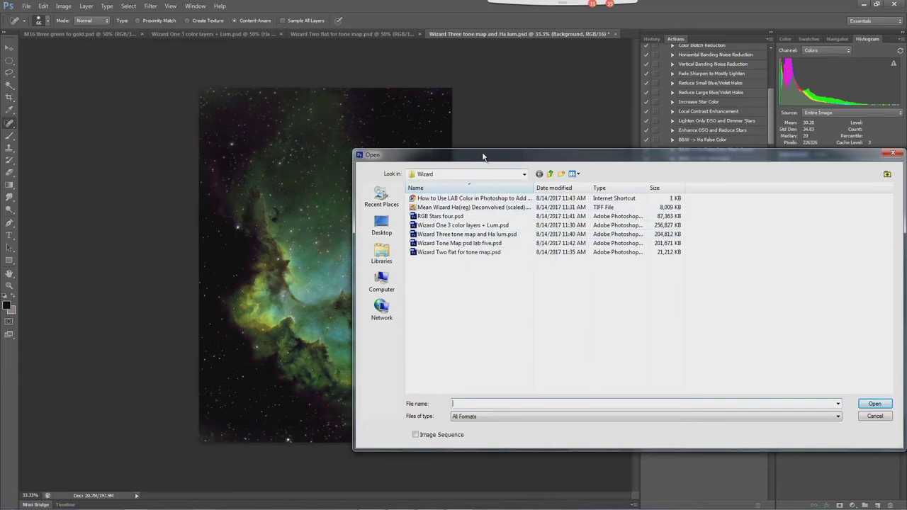
left_click(893, 154)
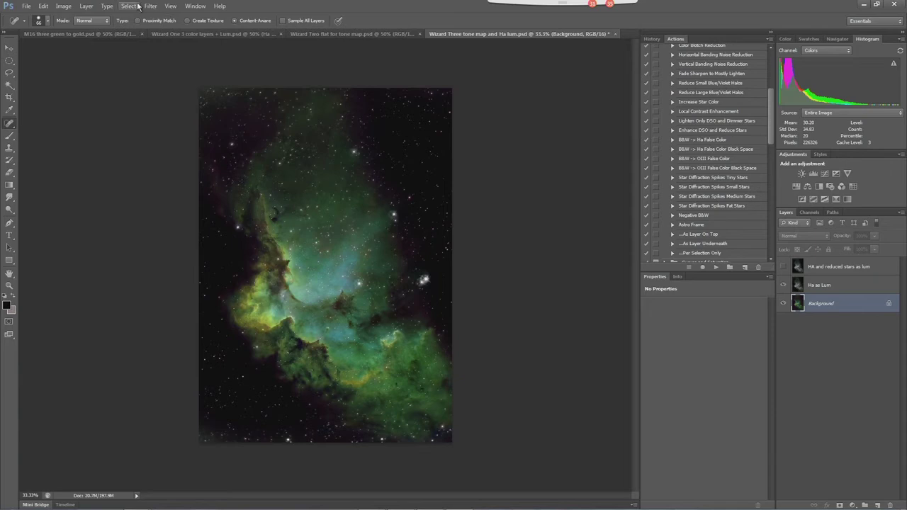
Flatten the tone-mapped image, discarding the hidden layer
left_click(85, 6)
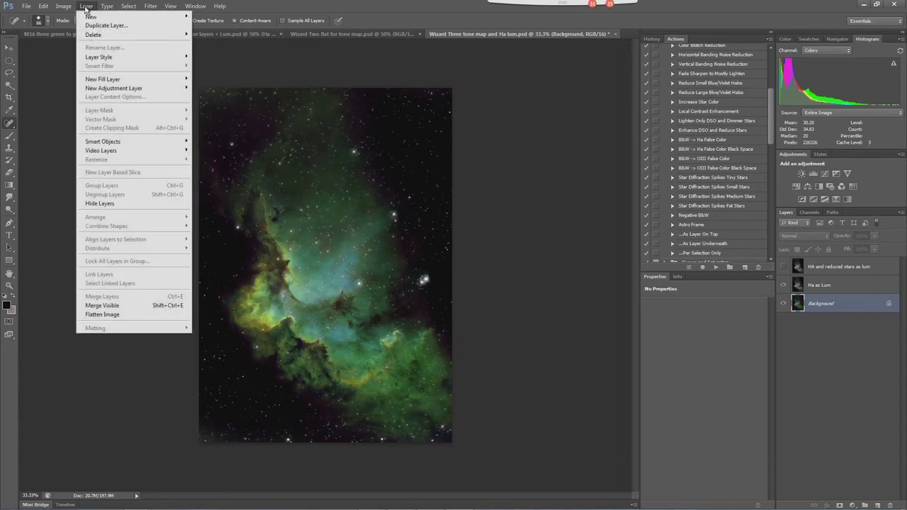
left_click(98, 316)
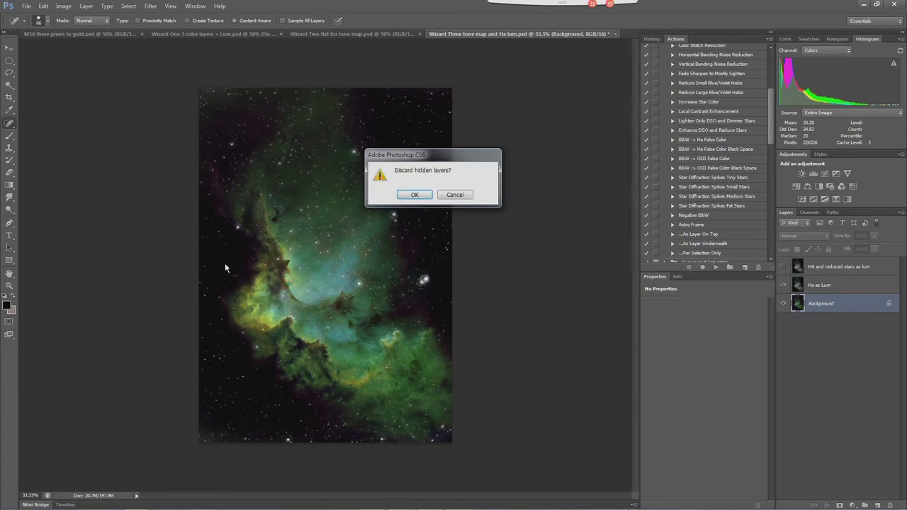
left_click(416, 195)
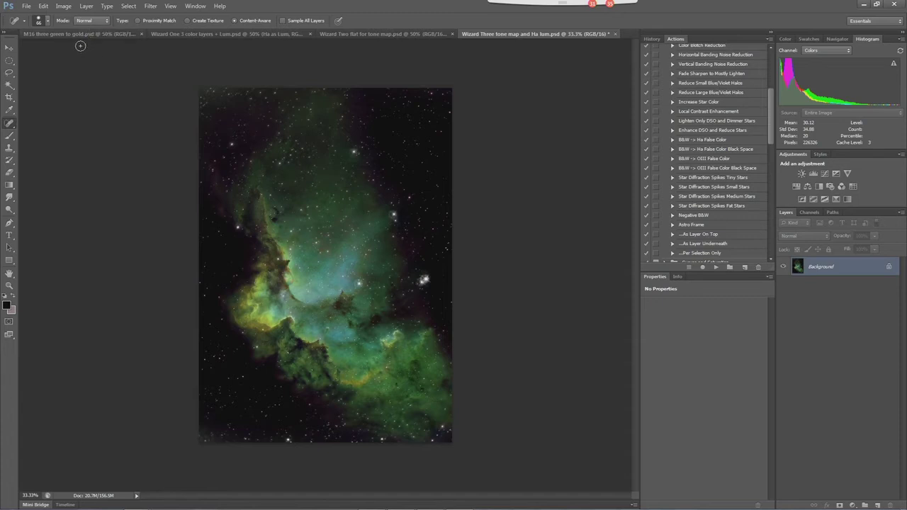
Convert the flattened image's colour mode to Lab Color
left_click(64, 6)
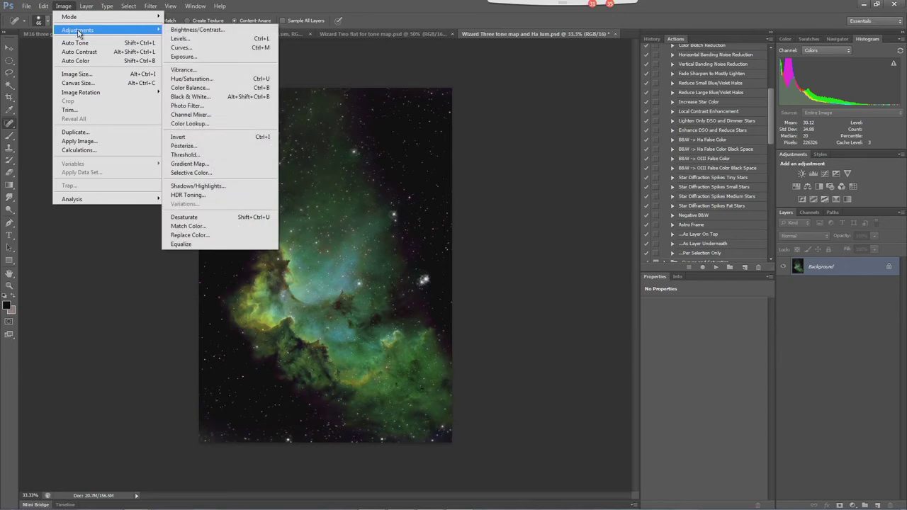
mouse_move(149, 12)
mouse_move(64, 12)
mouse_move(119, 17)
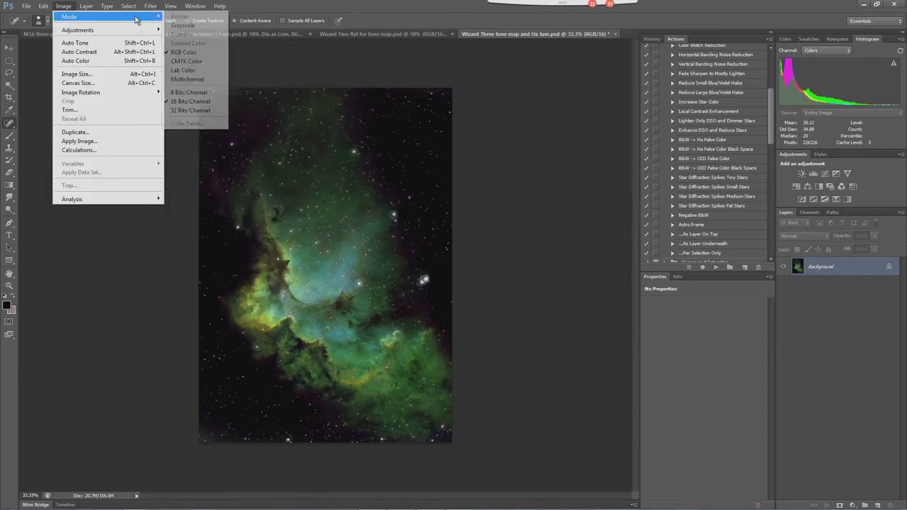
left_click(179, 71)
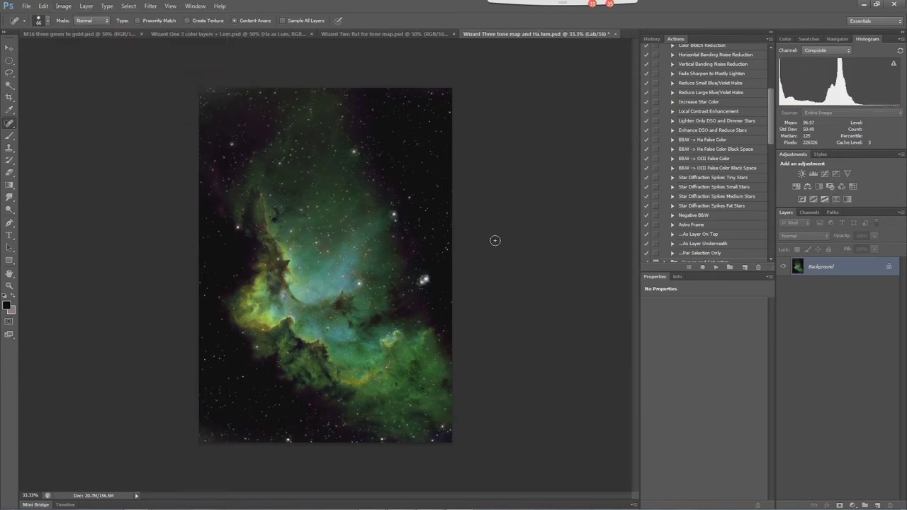
In Curves, brighten the Lightness channel with points at about input 21, output 26 and input 43, output 58
key("ctrl+l")
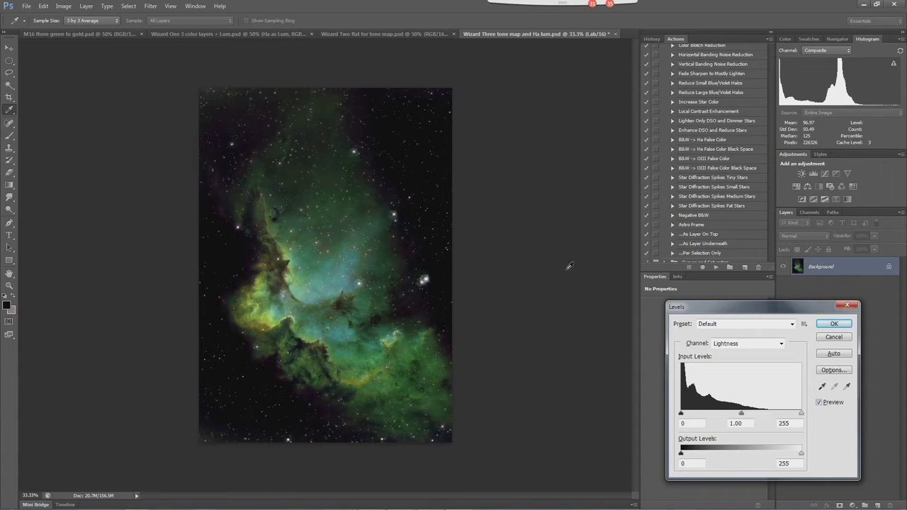
left_click(825, 337)
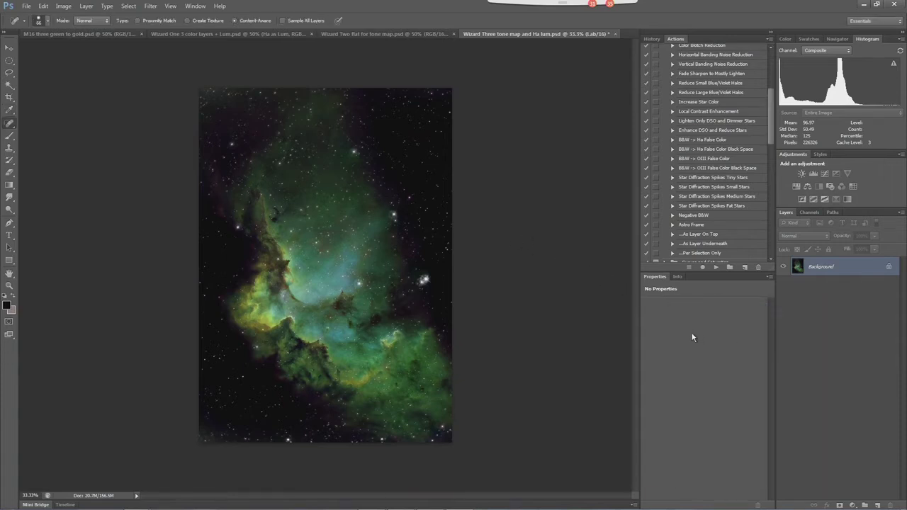
key("ctrl+m")
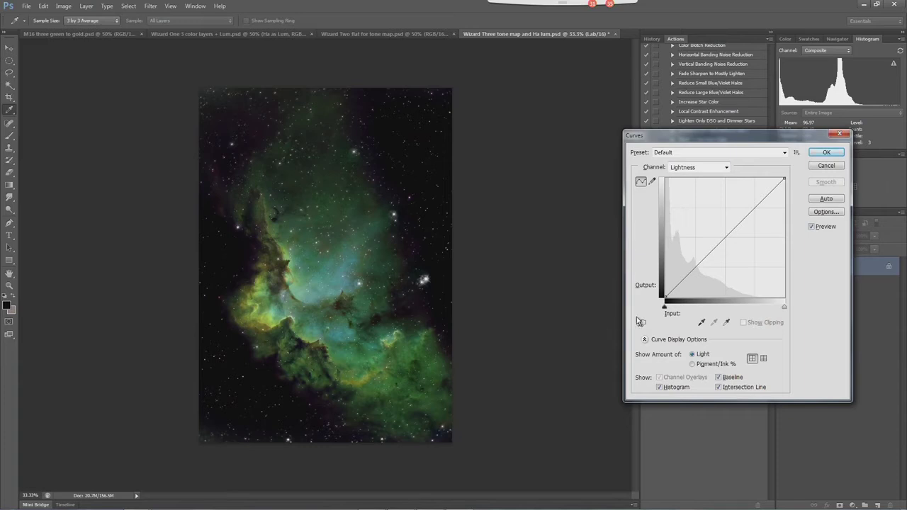
left_click(726, 168)
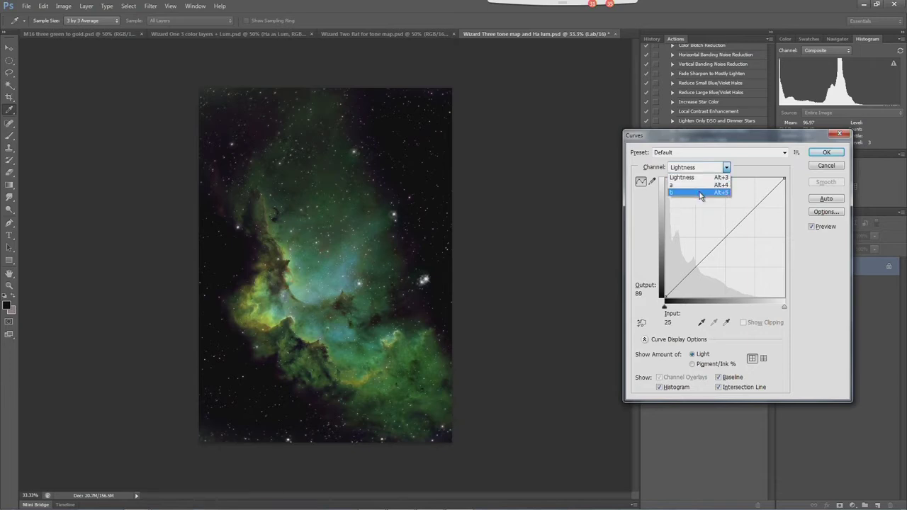
left_click(727, 176)
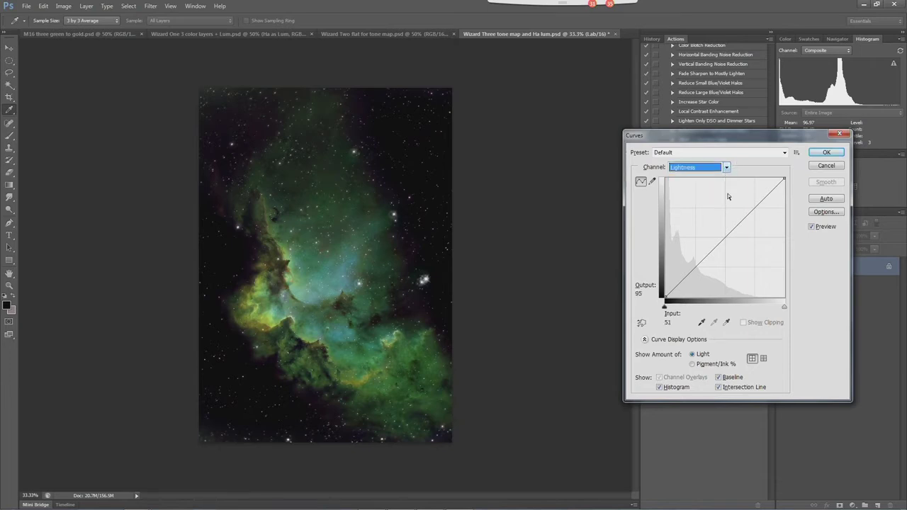
left_click_drag(726, 236, 718, 223)
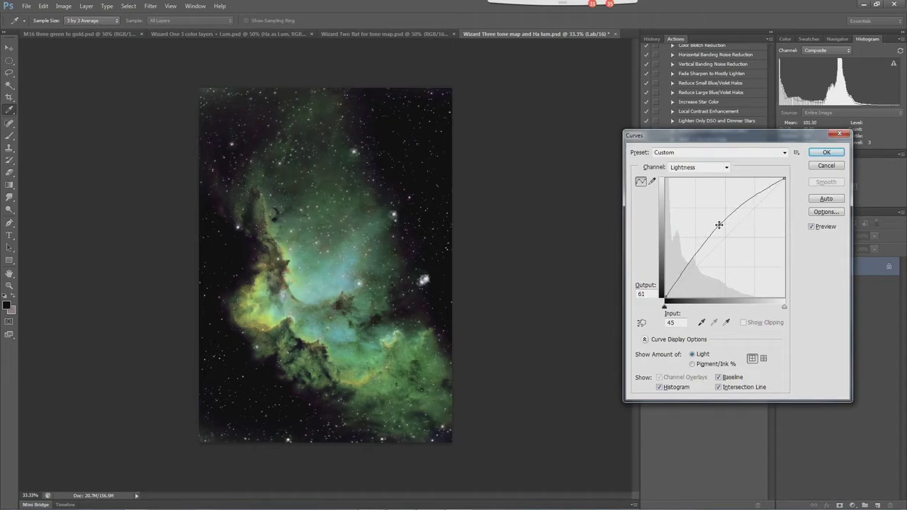
left_click_drag(720, 225, 720, 235)
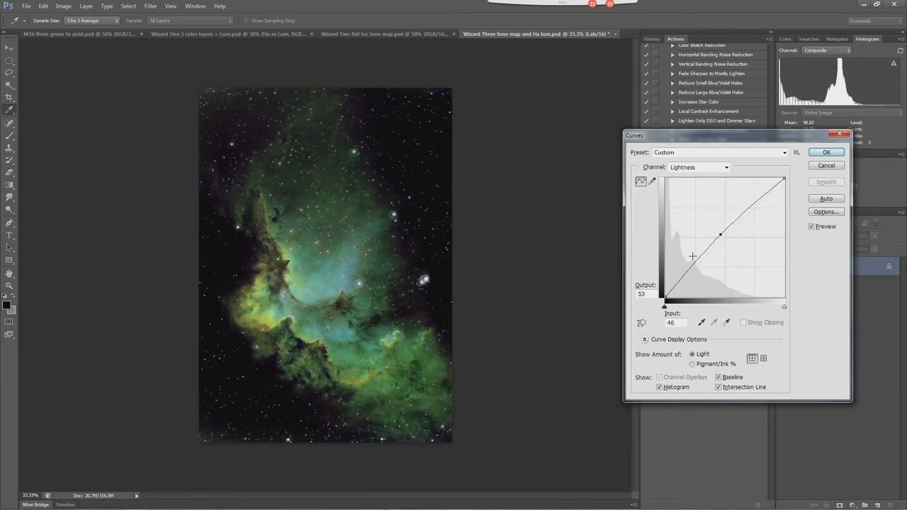
left_click_drag(687, 267, 684, 265)
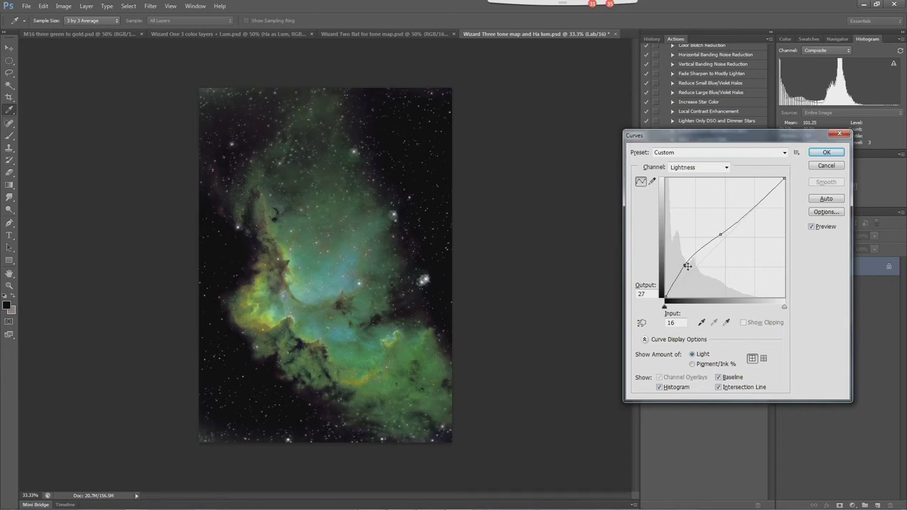
left_click_drag(685, 267, 691, 265)
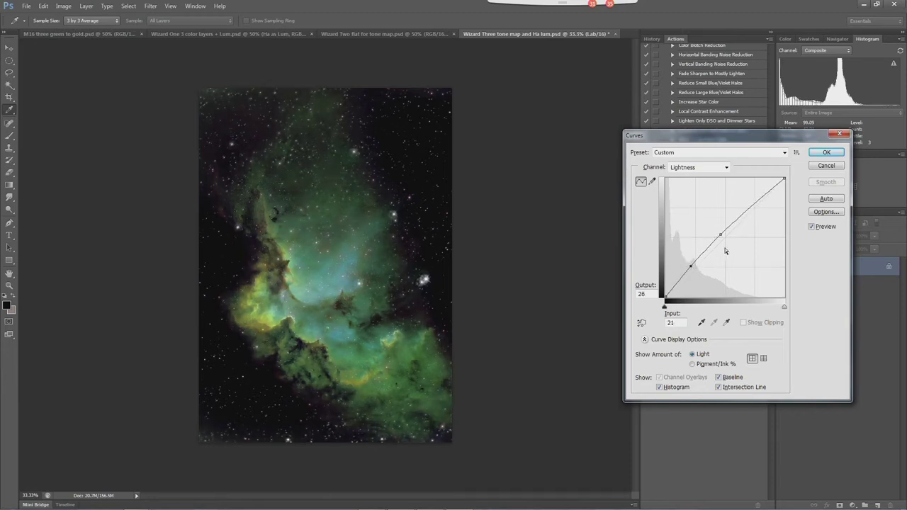
left_click_drag(721, 236, 720, 234)
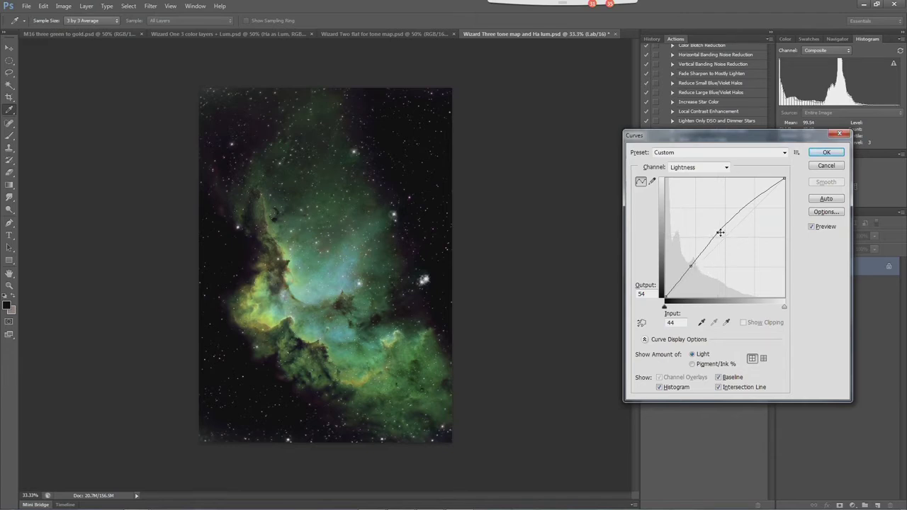
left_click_drag(716, 233, 715, 228)
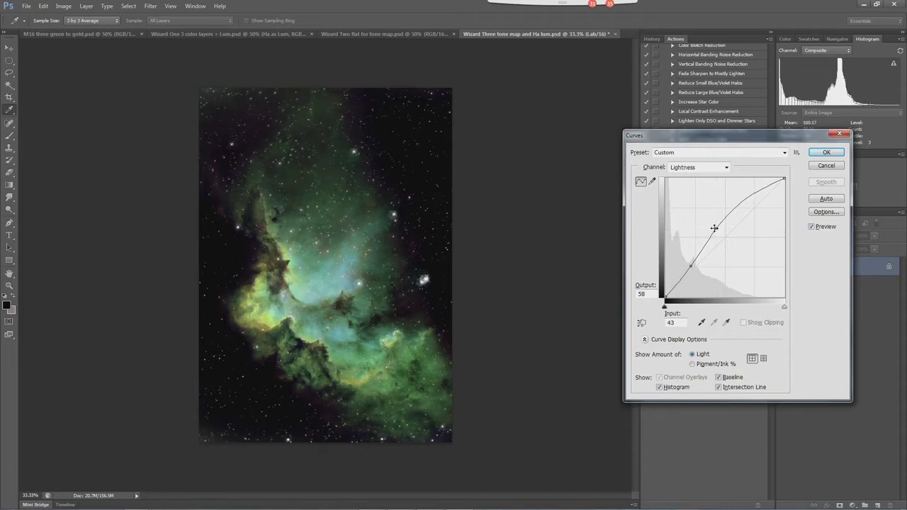
Steepen the a channel's curve by moving its endpoints inward to inputs of about -102 and 103
left_click(725, 168)
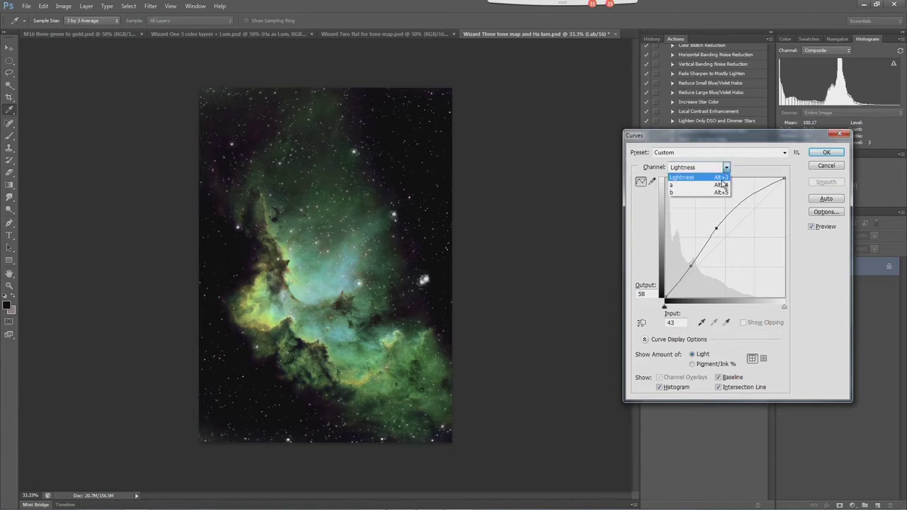
left_click(713, 186)
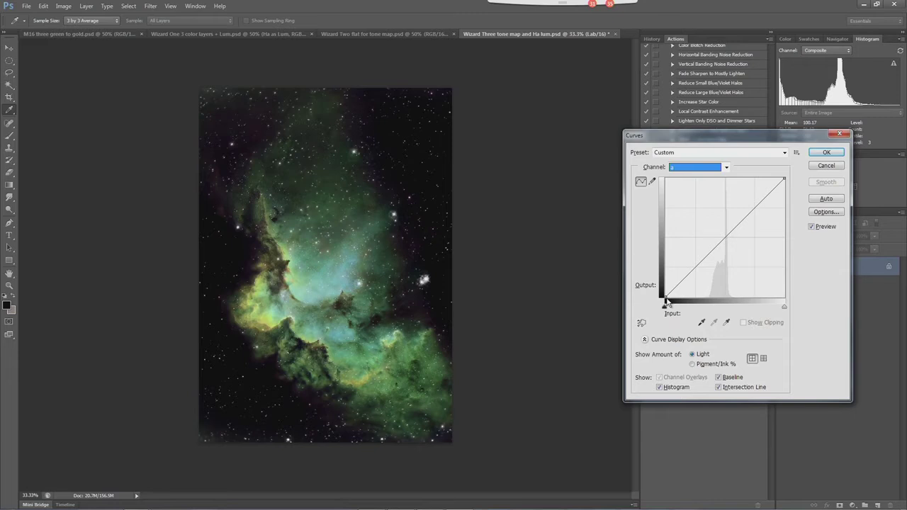
left_click_drag(665, 298, 678, 320)
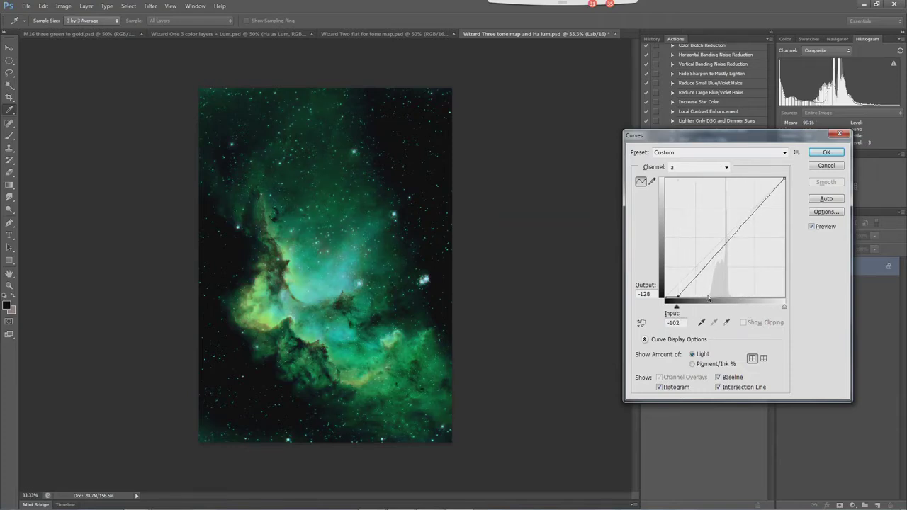
left_click_drag(784, 179, 768, 178)
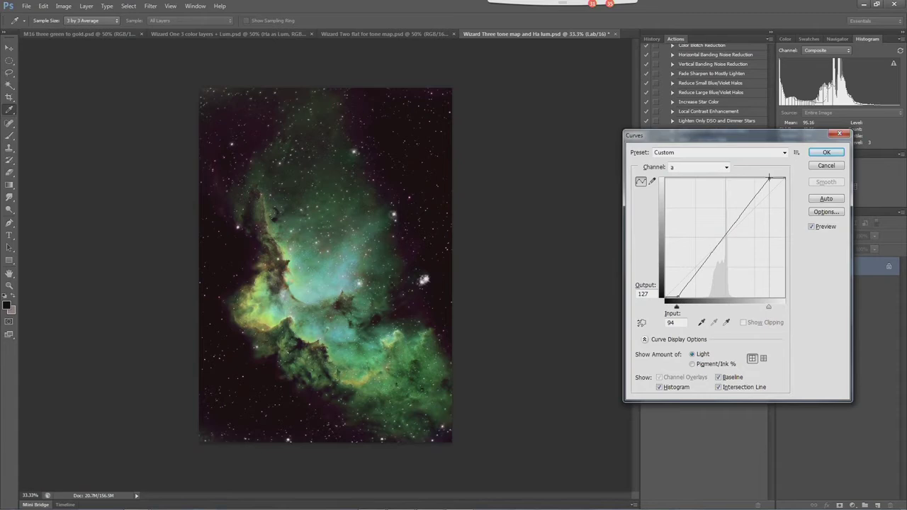
left_click_drag(769, 178, 774, 178)
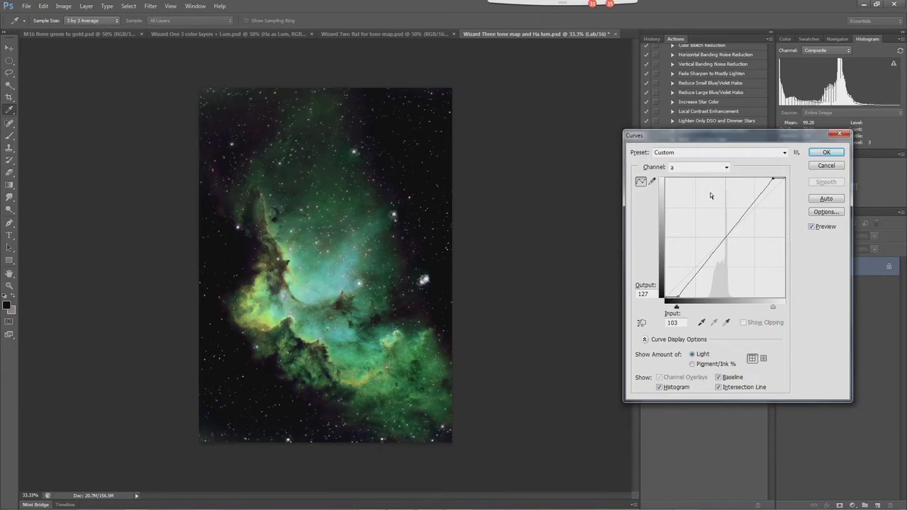
Steepen the b channel's curve with endpoints at inputs of about -101 and 102, and apply the Curves adjustment
left_click(722, 169)
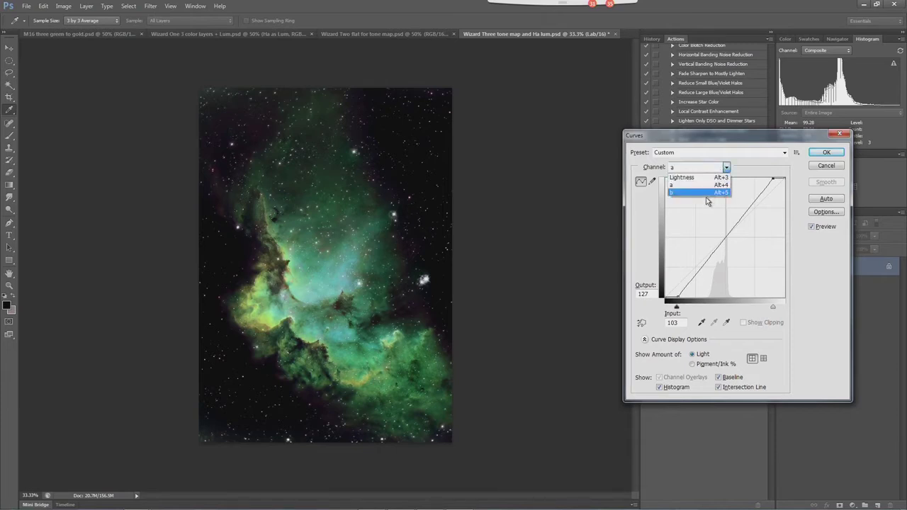
left_click(707, 193)
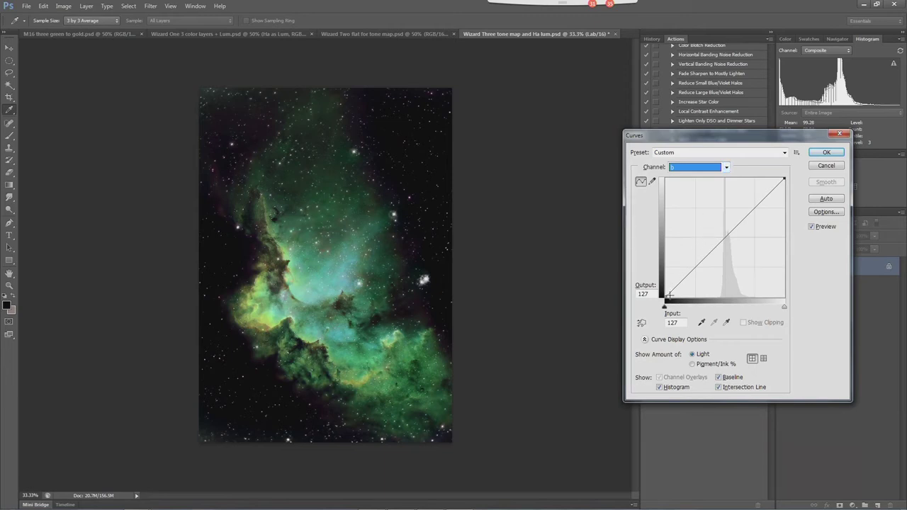
left_click_drag(666, 295, 678, 297)
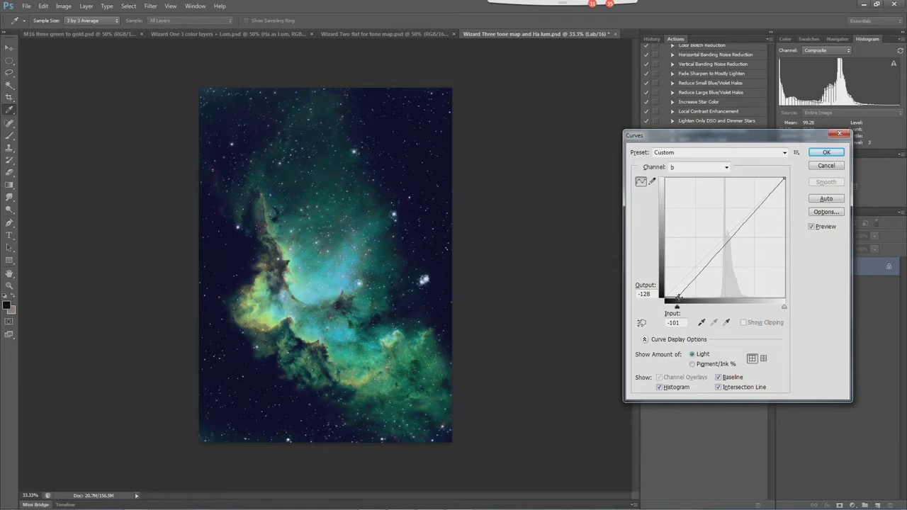
left_click_drag(786, 179, 773, 180)
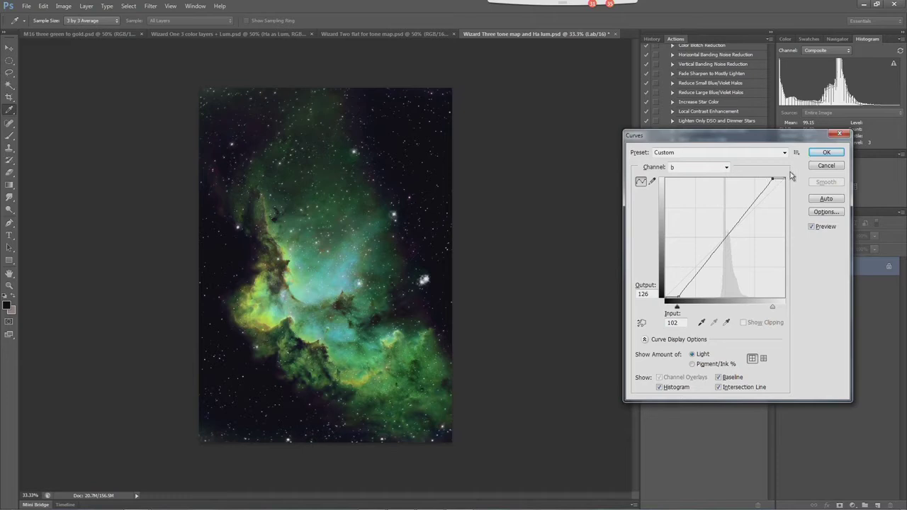
left_click(826, 152)
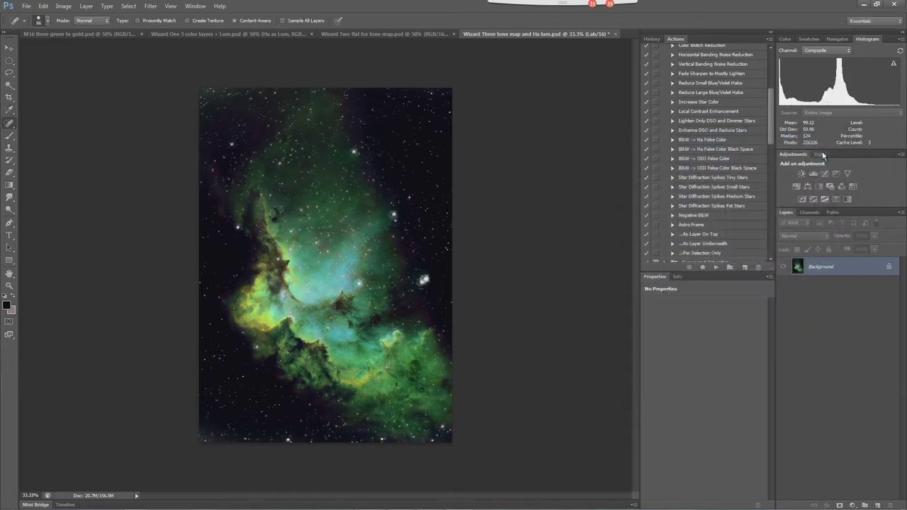
Convert the image back to RGB Color and bring up its list of history states
left_click(63, 6)
mouse_move(73, 34)
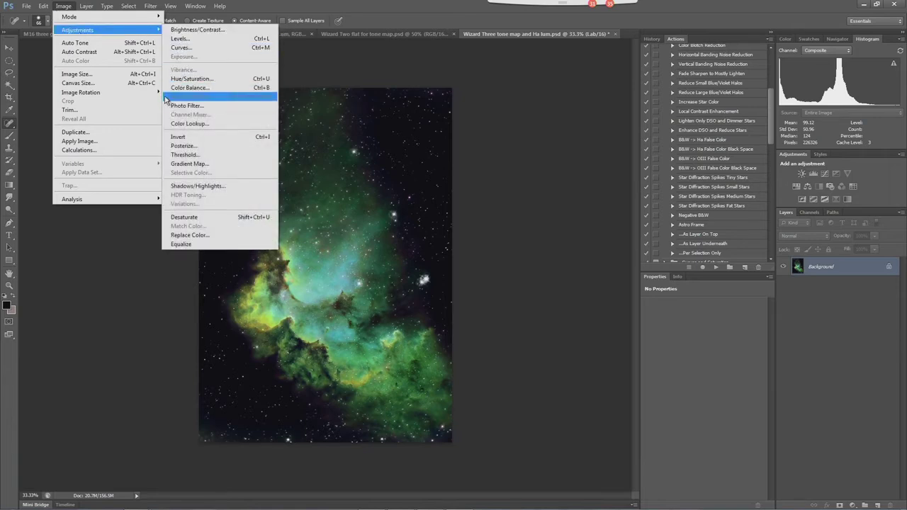
mouse_move(145, 18)
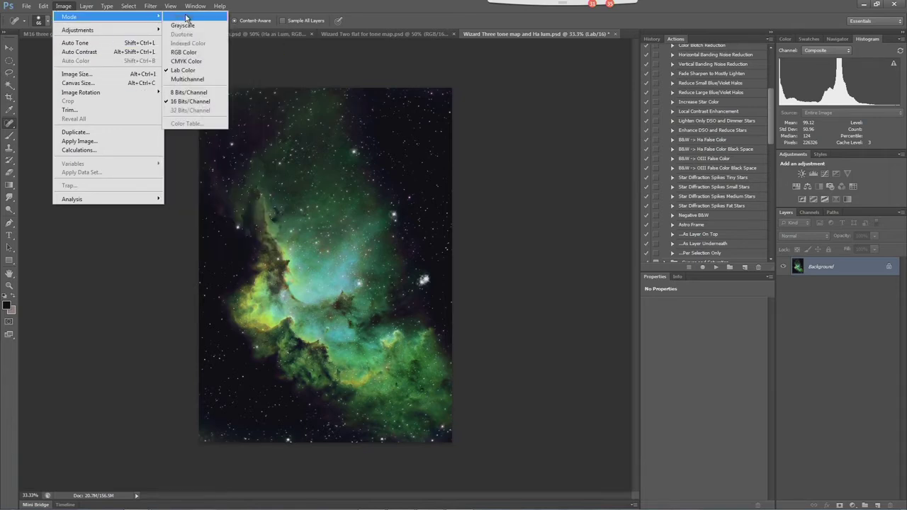
left_click(192, 54)
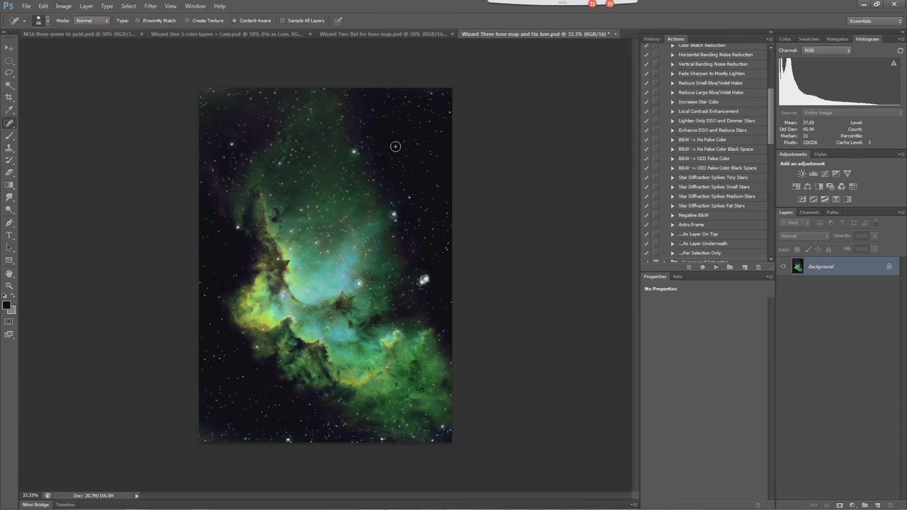
left_click(651, 40)
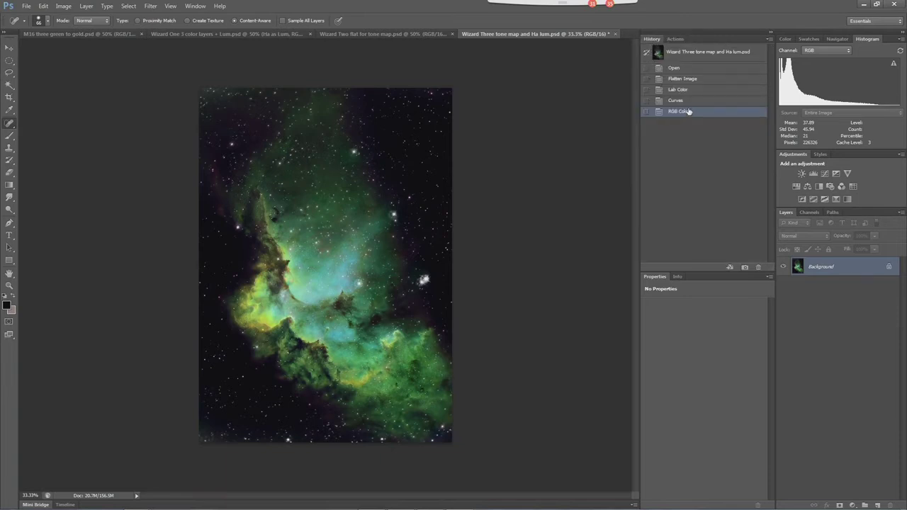
Compare the image at the Flatten Image history state with the final RGB Color state
left_click(682, 79)
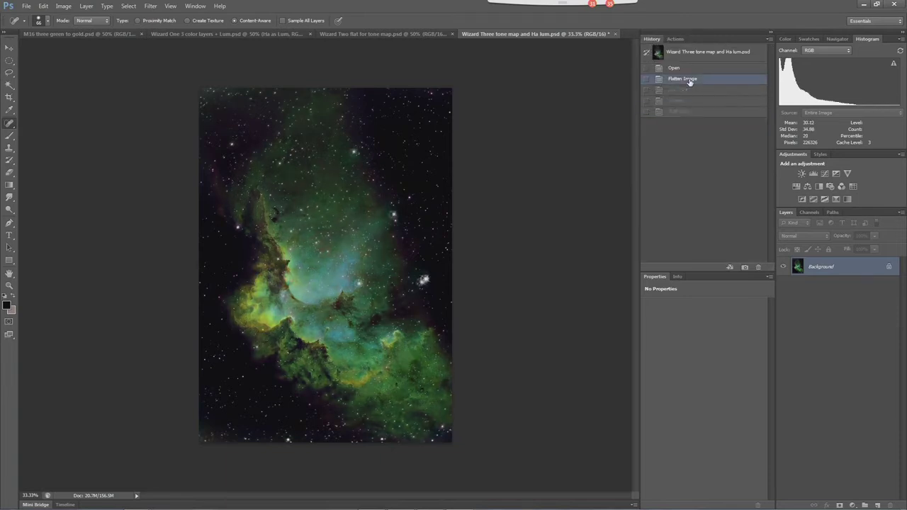
left_click(676, 112)
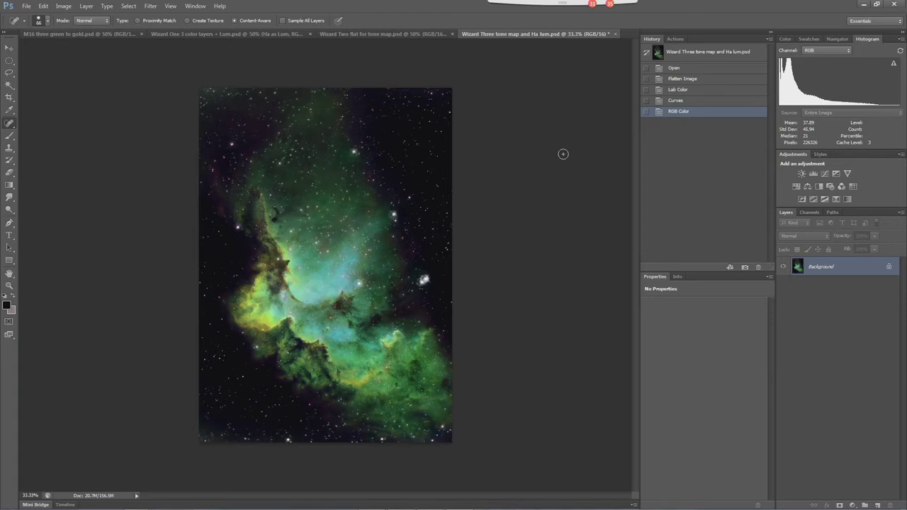
Switch to PowerPoint, review the "Tone Mapping the Wizard" slide, and return to Photoshop
mouse_move(424, 508)
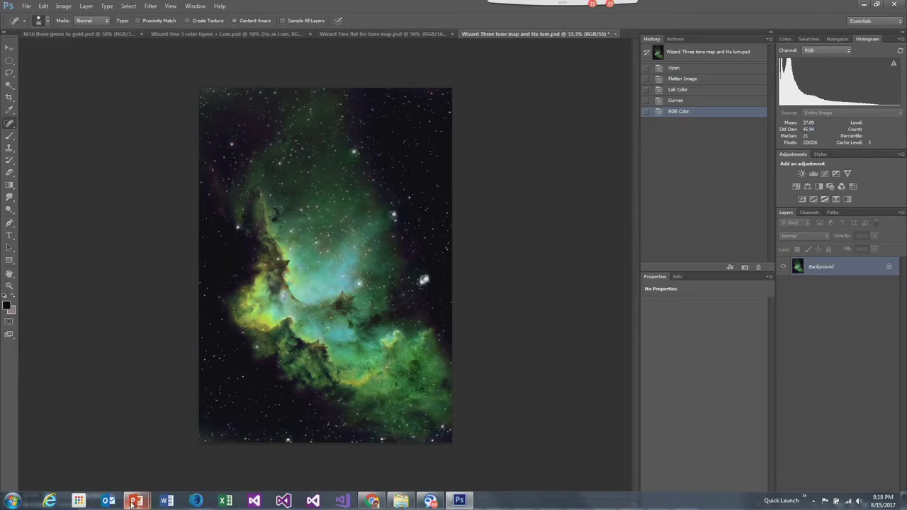
mouse_move(132, 504)
left_click(121, 461)
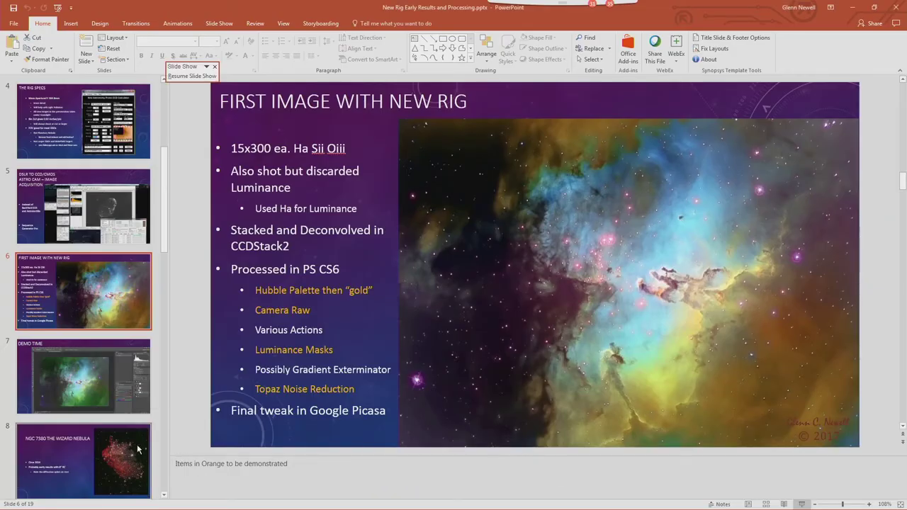
scroll(163, 404, "down", 5)
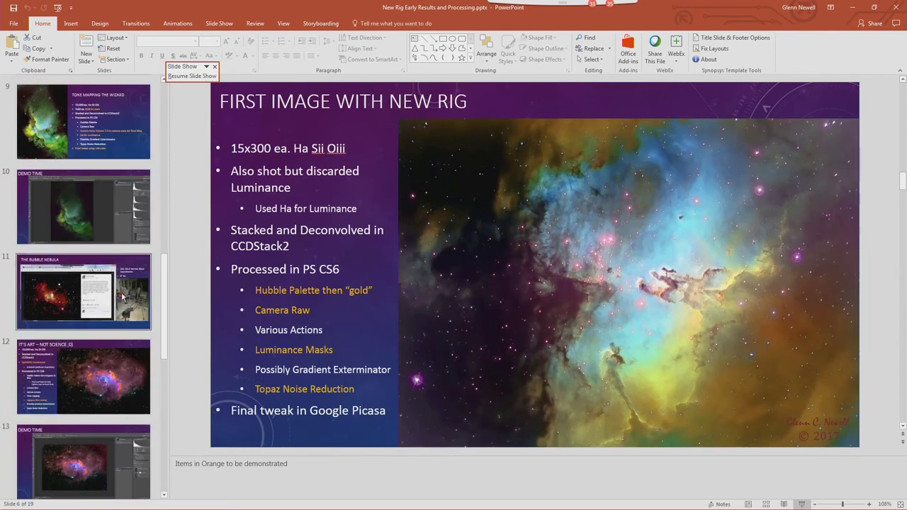
left_click(111, 145)
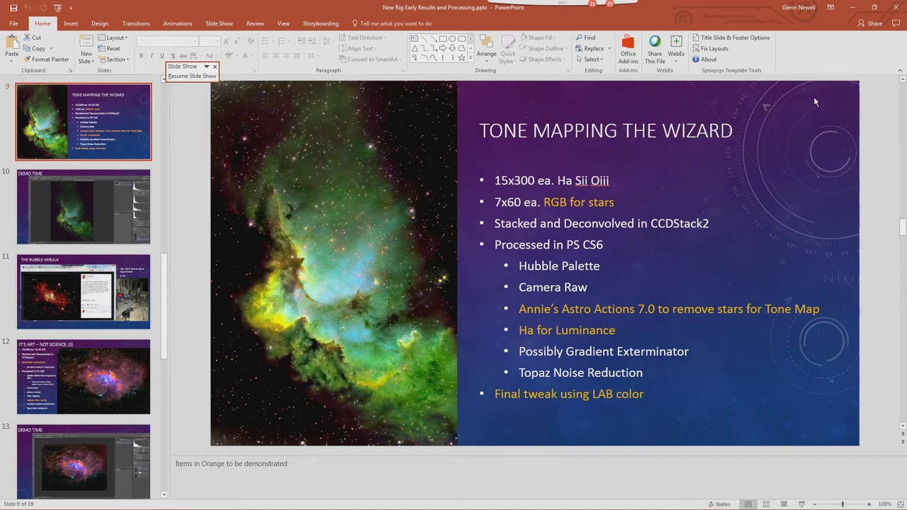
left_click(854, 8)
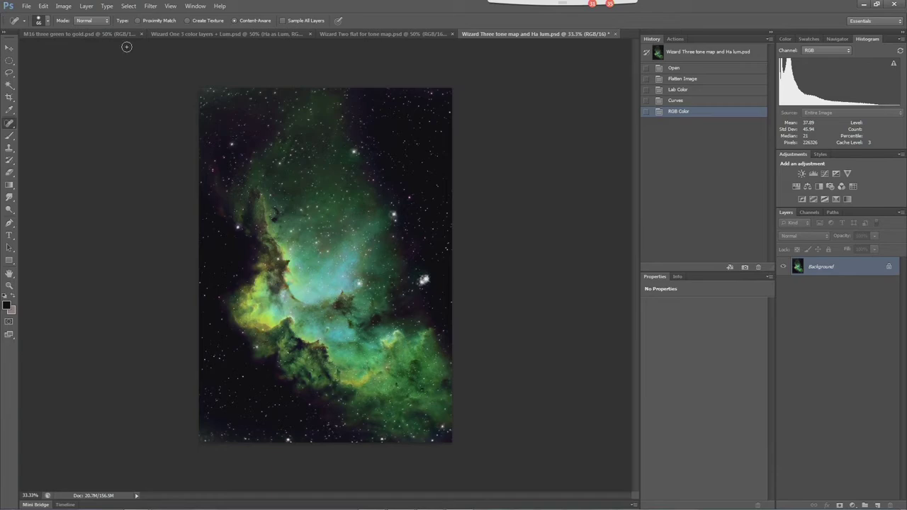
Open RGB Stars four.psd from the Wizard folder
left_click(29, 7)
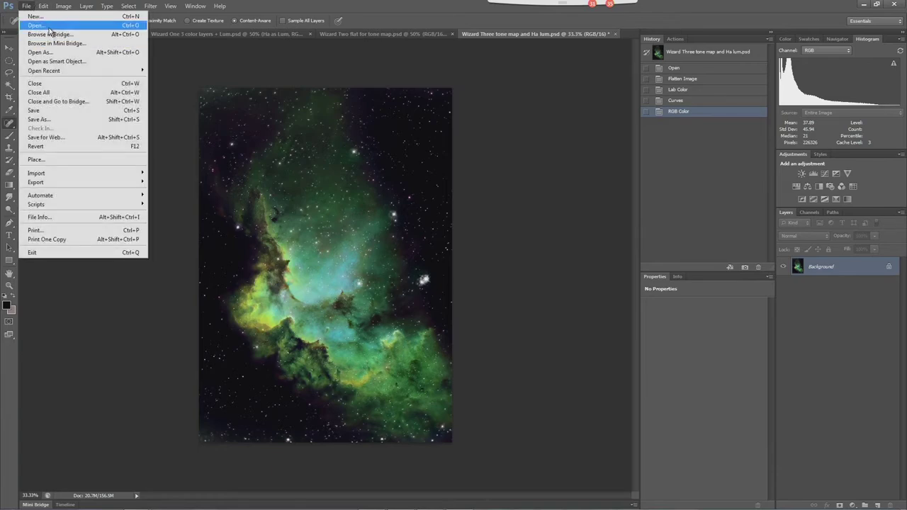
left_click(37, 25)
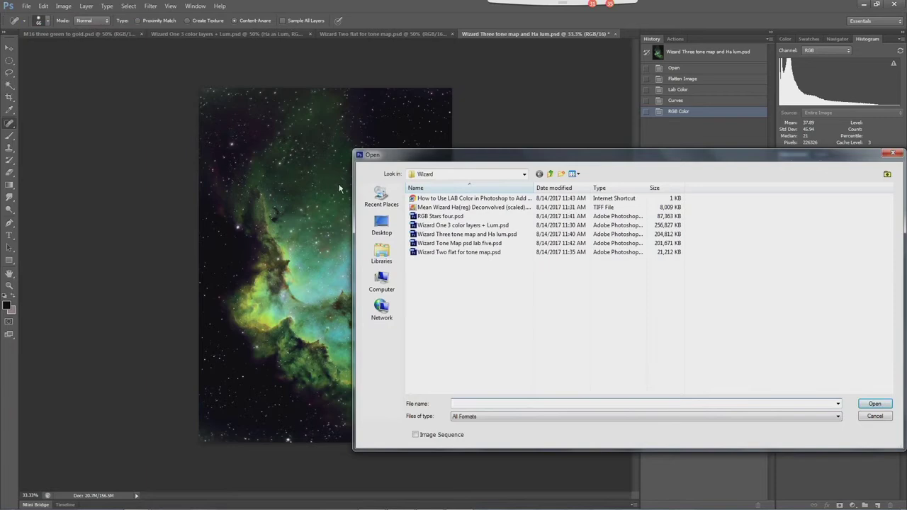
double_click(447, 221)
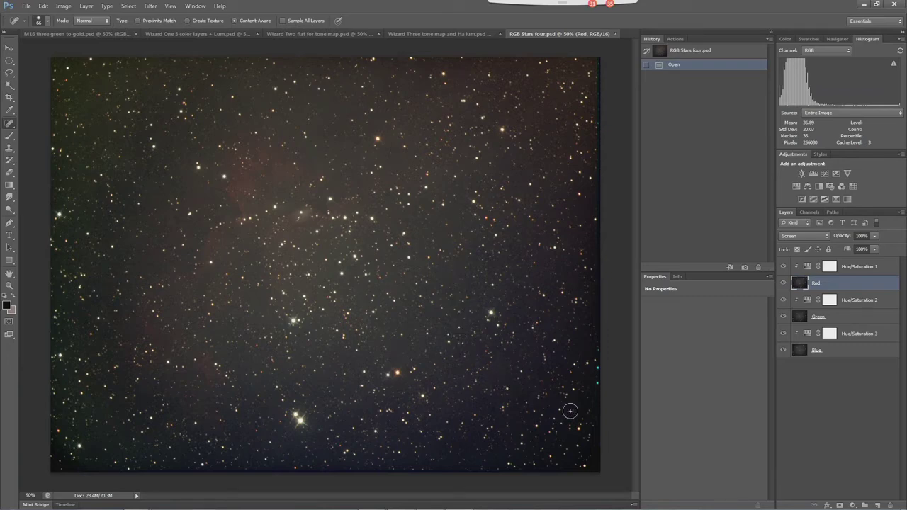
Inspect the colour layers by hiding and restoring Green, Red and the Blue layer's Hue/Saturation 3 adjustment
left_click(783, 318)
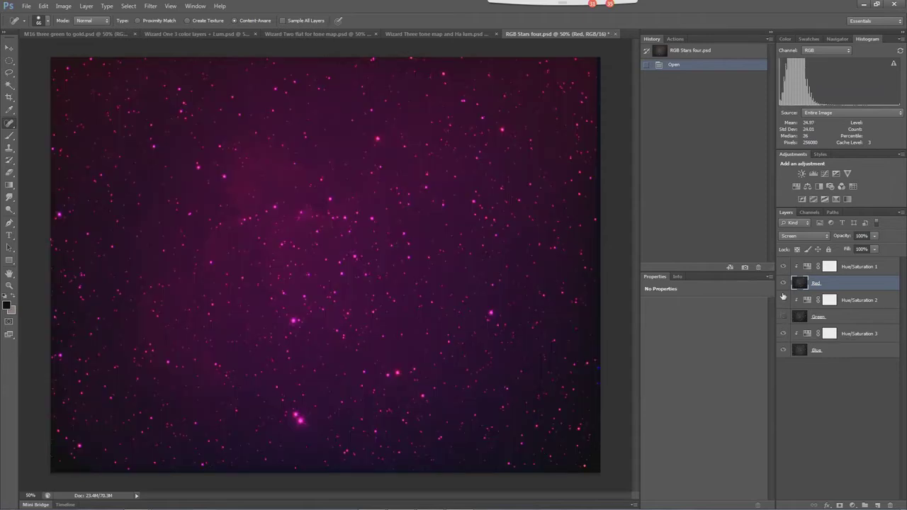
left_click(783, 285)
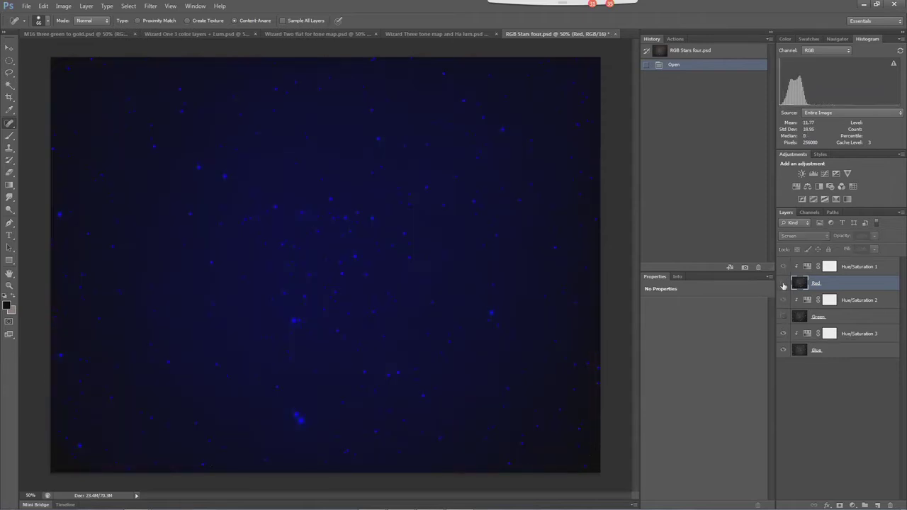
left_click(783, 335)
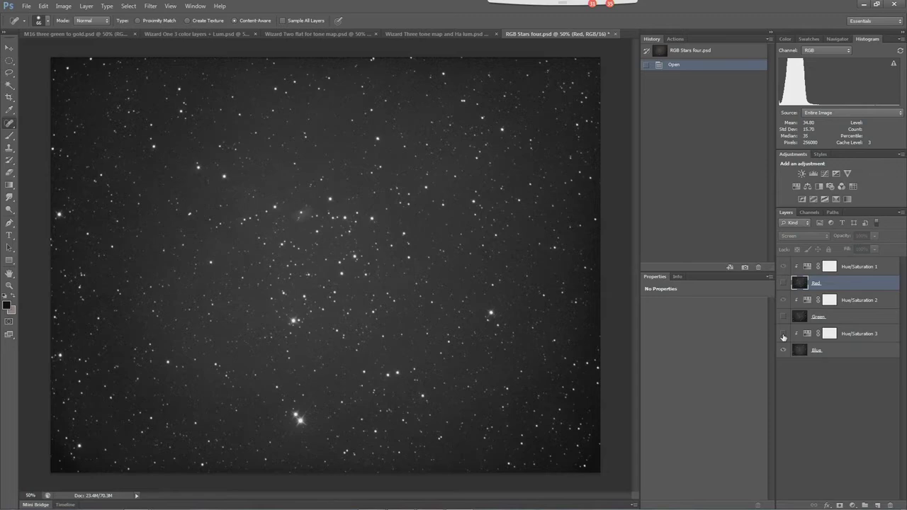
left_click(783, 335)
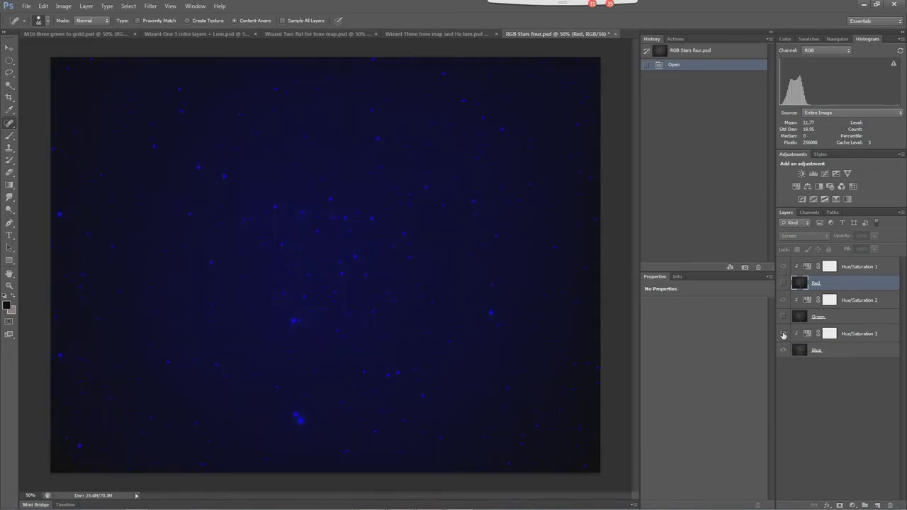
left_click(783, 284)
left_click(783, 319)
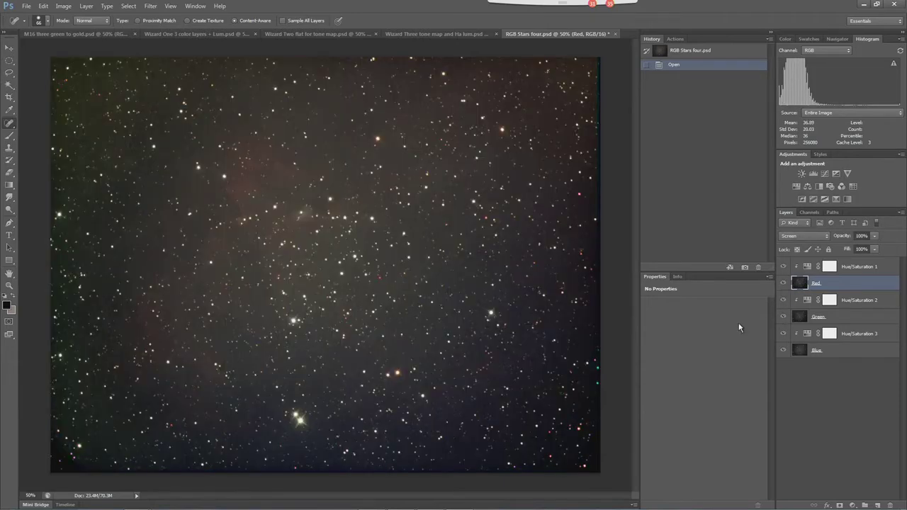
key("ctrl+l")
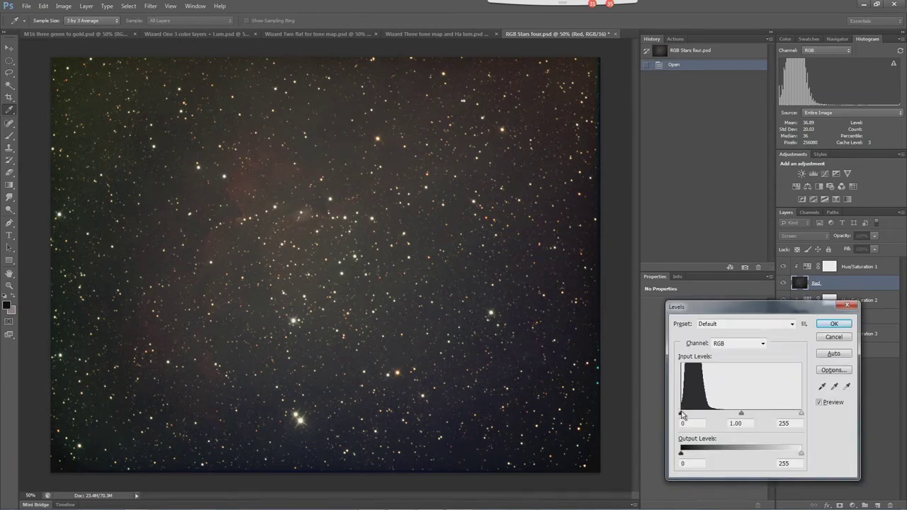
mouse_move(682, 415)
left_mouse_down()
mouse_move(722, 417)
mouse_move(676, 423)
left_mouse_up()
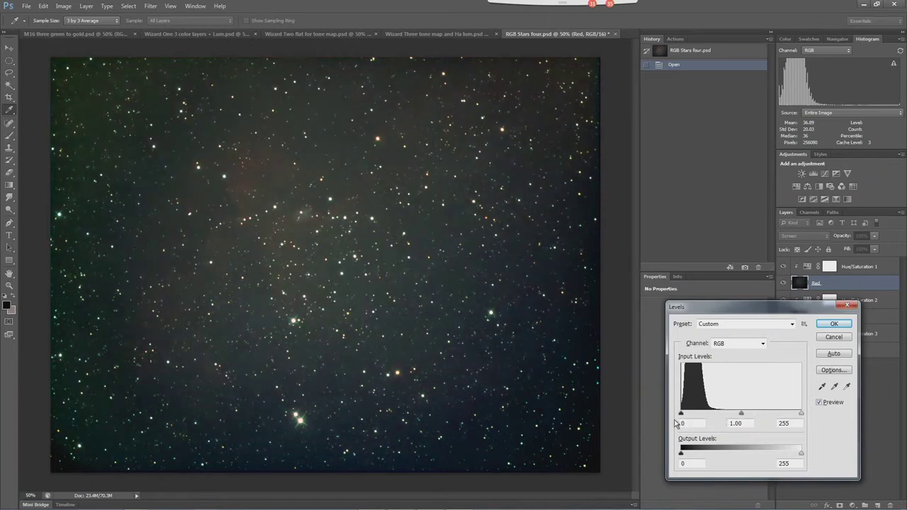
left_click(854, 310)
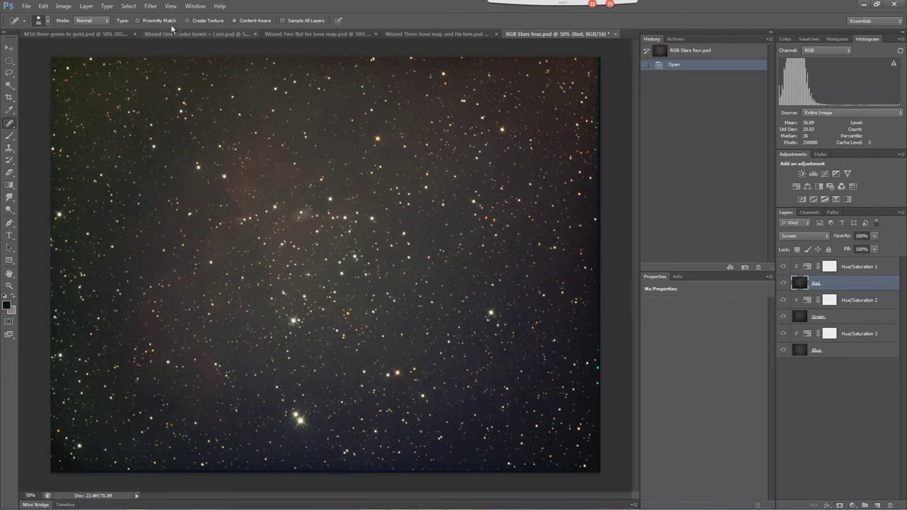
Flatten the RGB stars image and darken its background with Levels, setting the black input level to about 84
left_click(88, 9)
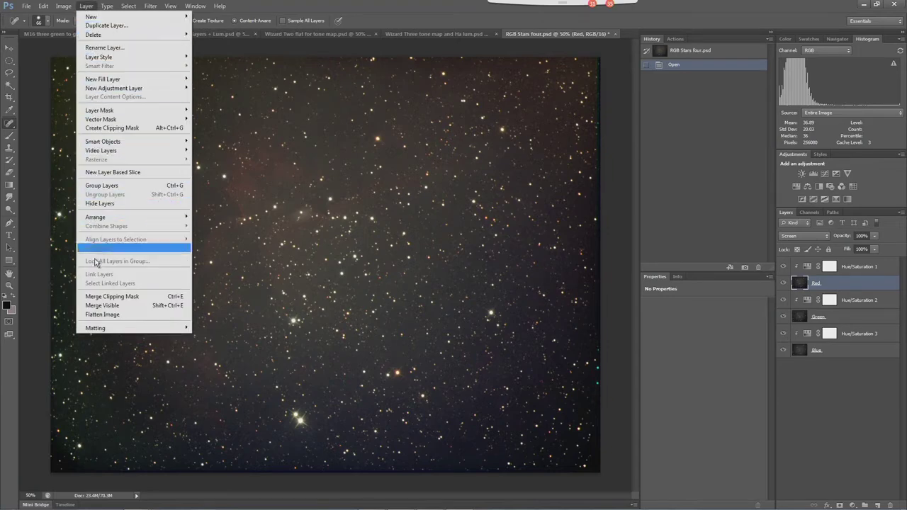
left_click(100, 316)
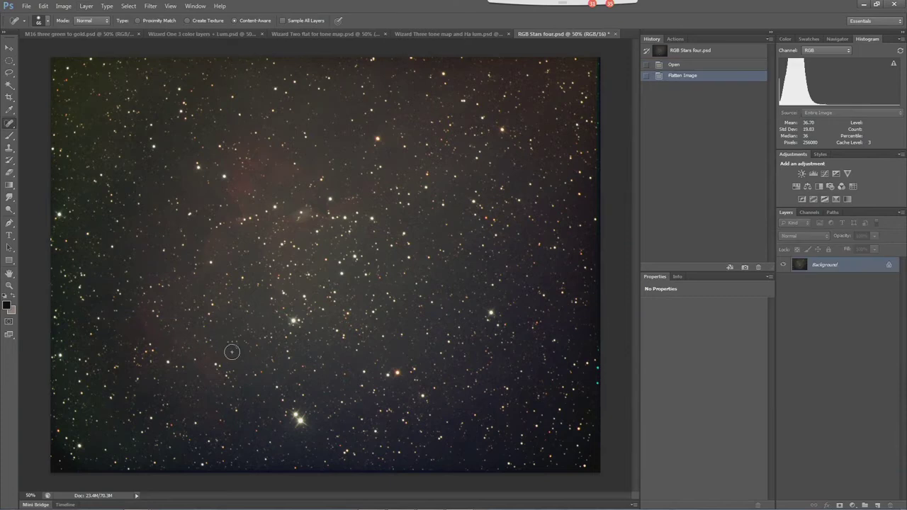
key("ctrl+l")
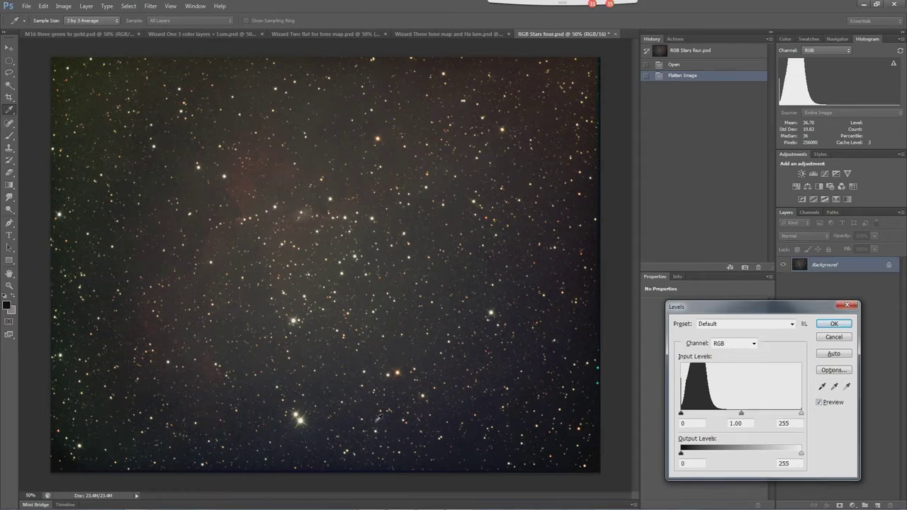
left_click_drag(682, 415, 723, 438)
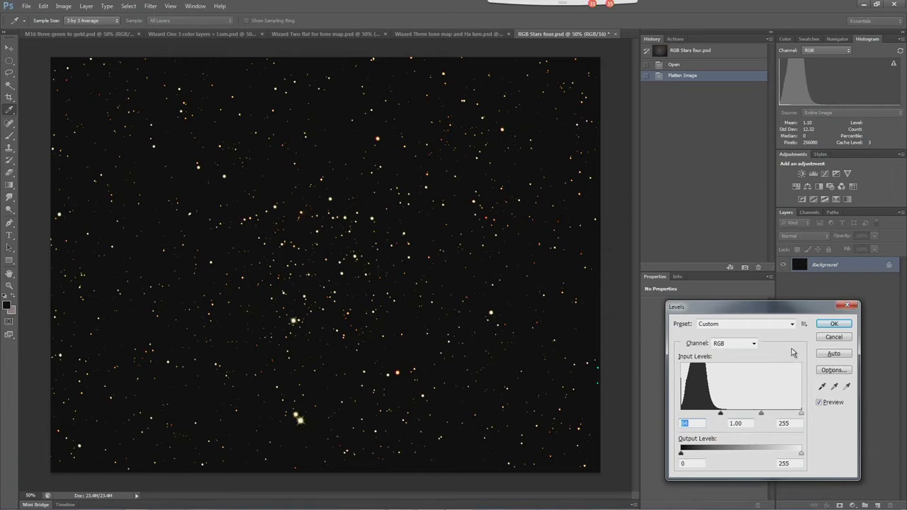
left_click(834, 324)
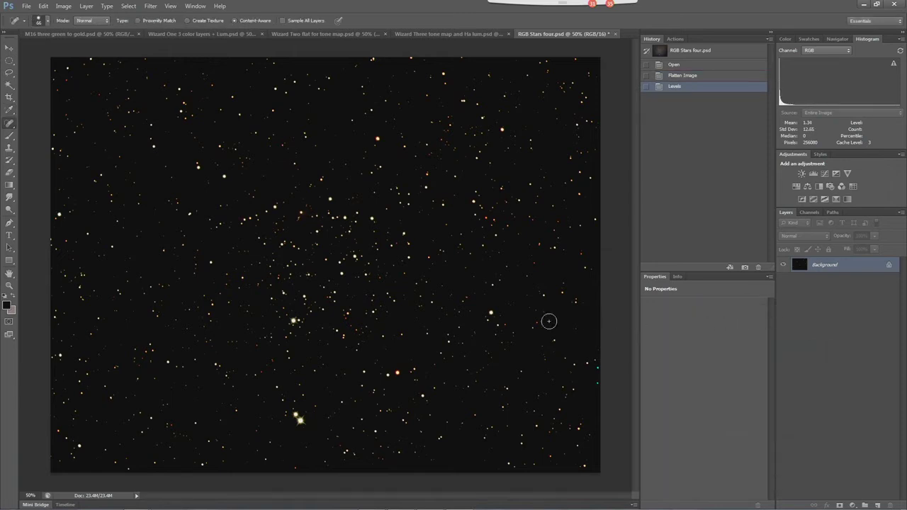
Copy the whole star image and paste it as a new layer into Wizard One 3 color layers + Lum.psd
key("ctrl+a")
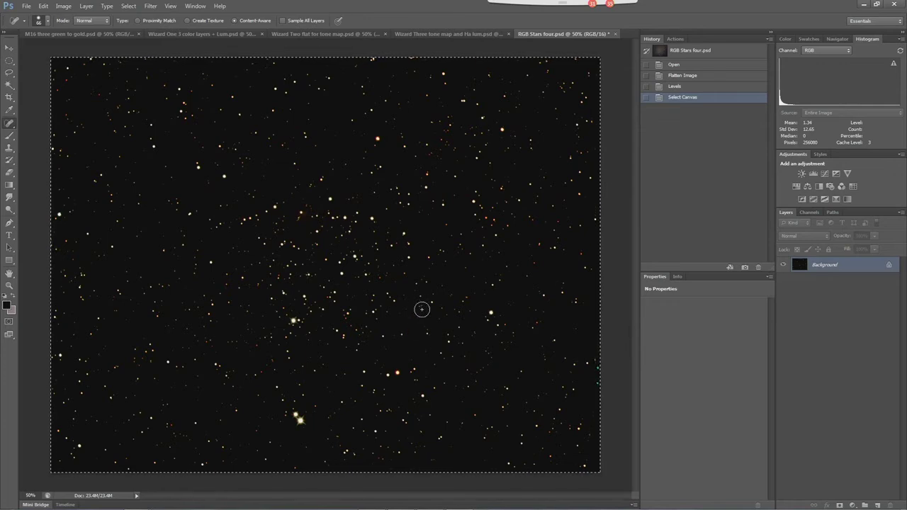
left_click(225, 34)
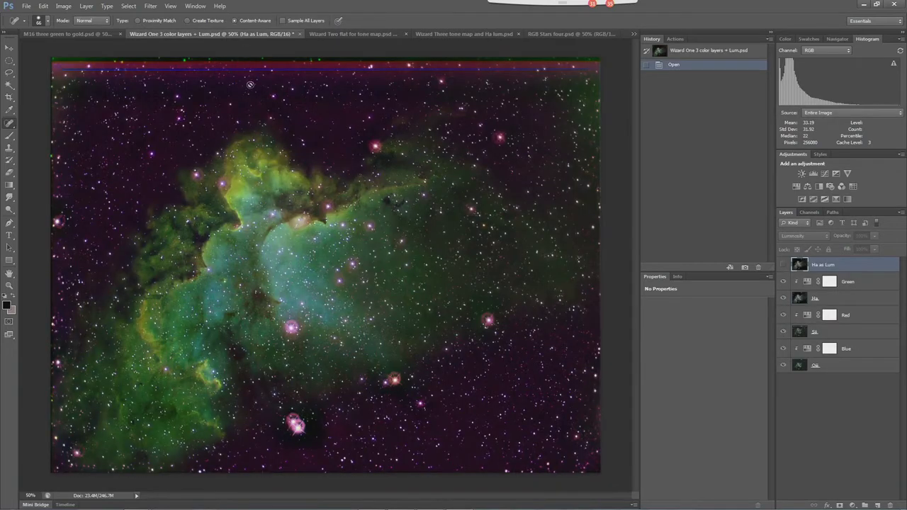
key("ctrl+v")
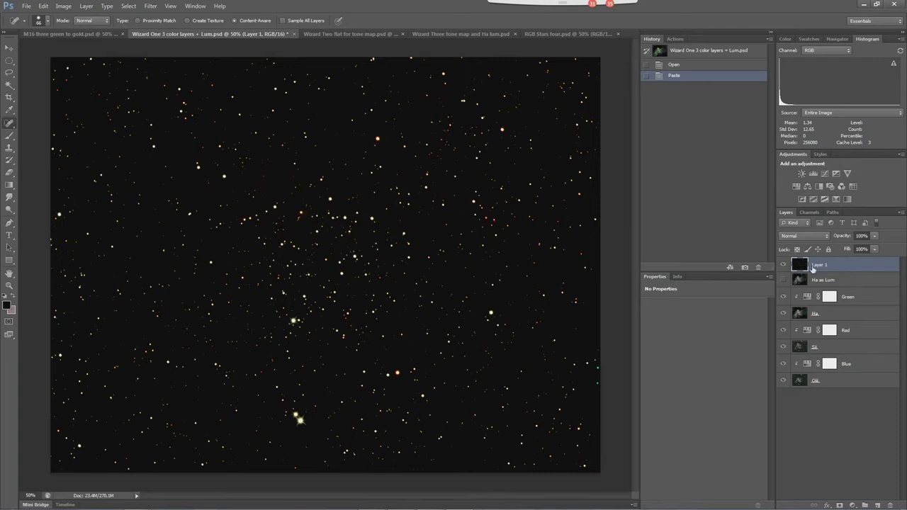
left_click(29, 7)
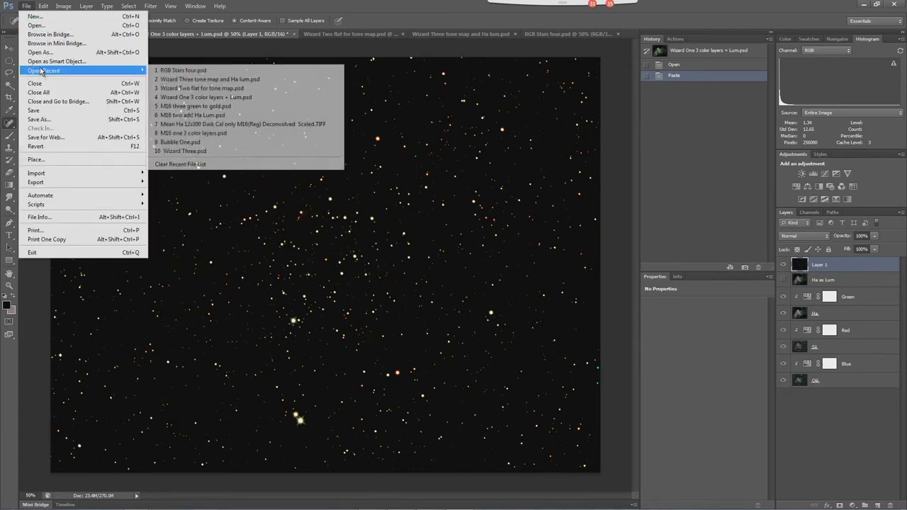
left_click(36, 25)
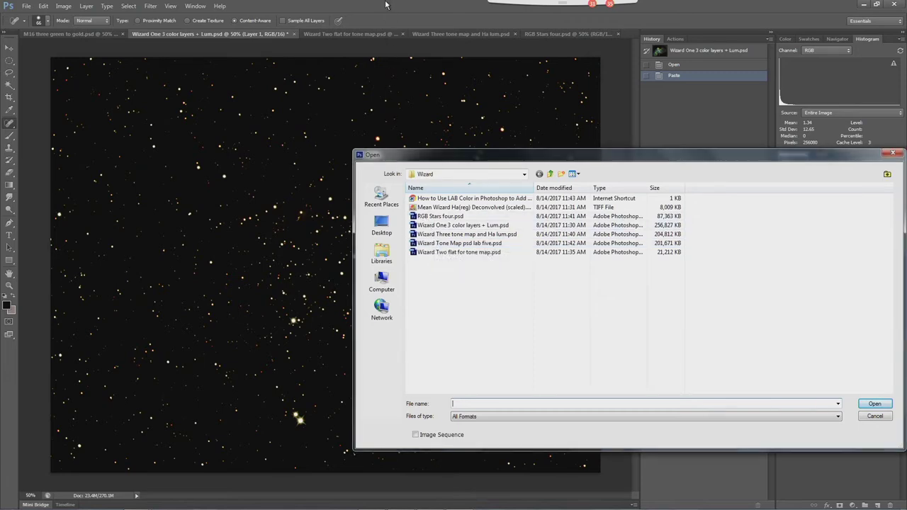
left_click(876, 417)
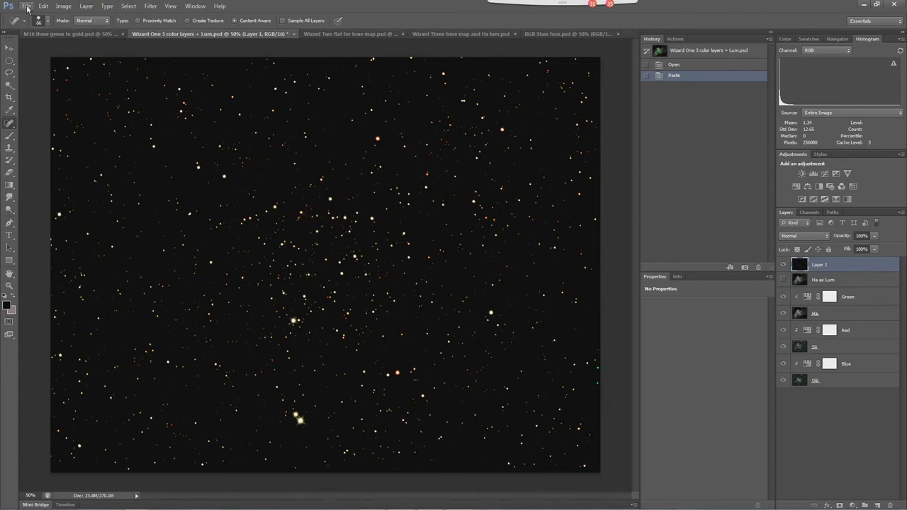
Switch to the running PowerPoint slide show, revisit the "Tone Mapping the Wizard" slide, and advance to "Demo Time"
mouse_move(370, 504)
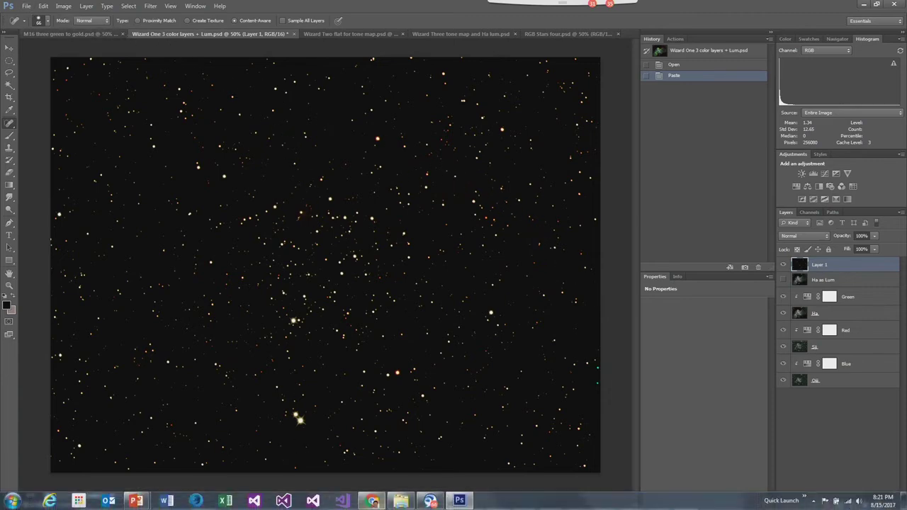
left_click(371, 502)
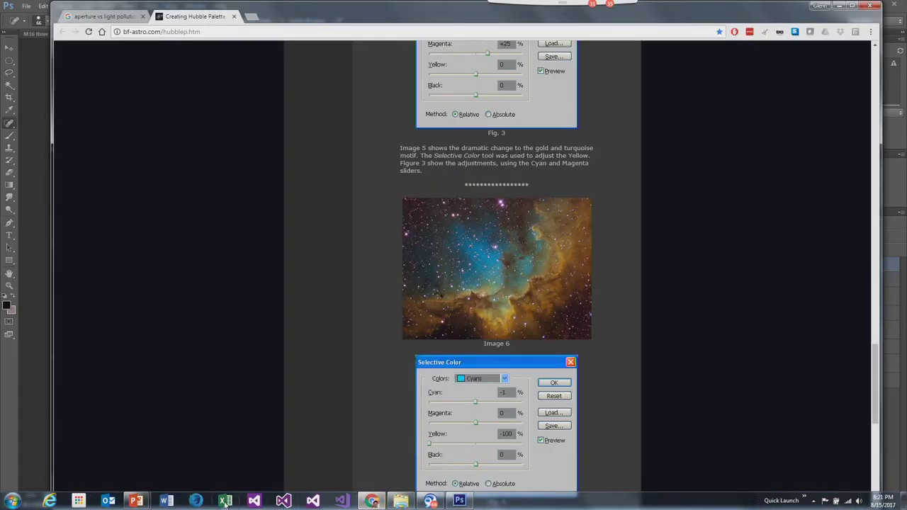
mouse_move(138, 501)
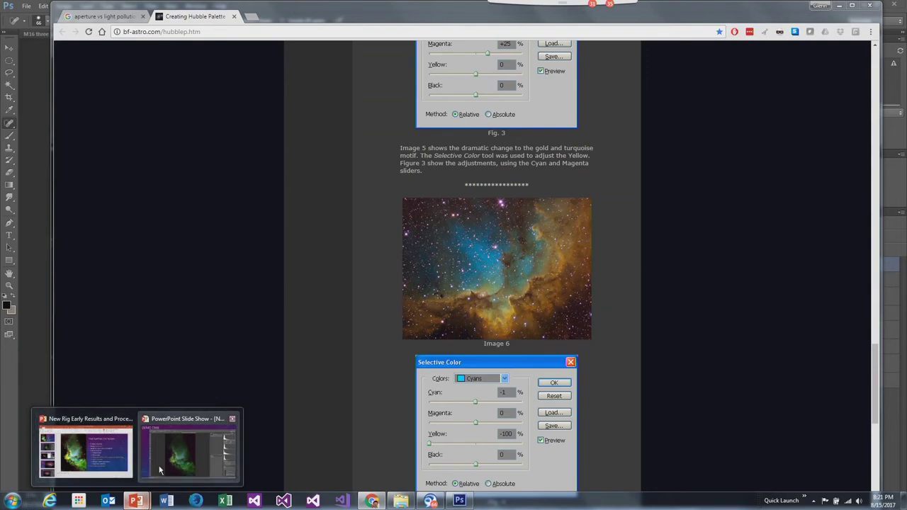
left_click(127, 472)
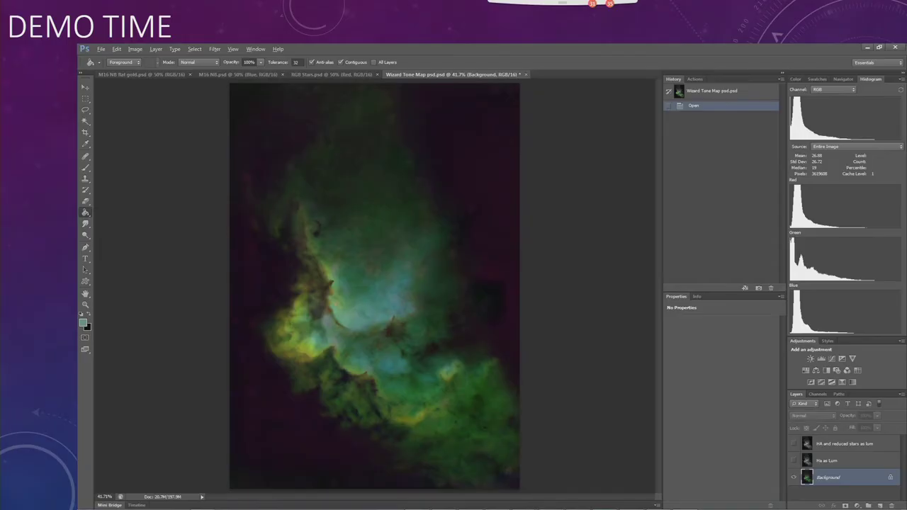
key("Page_Down")
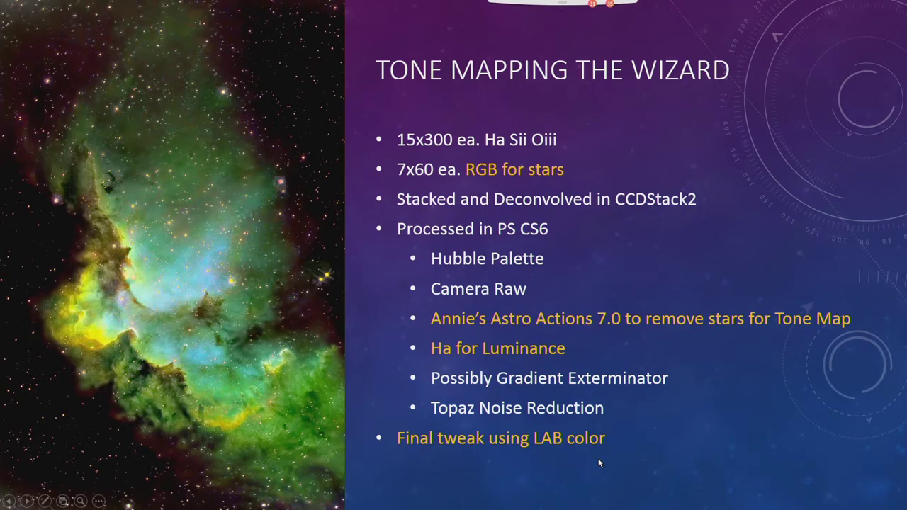
key("Right")
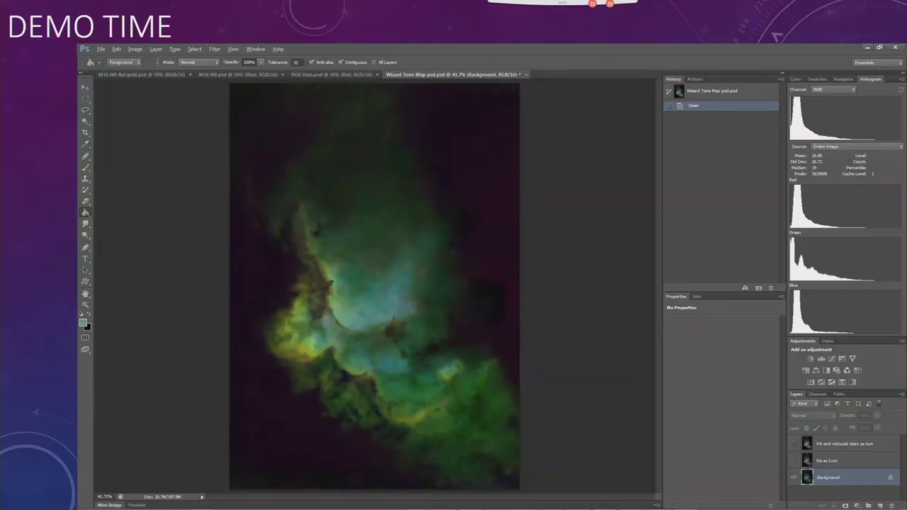
Move the slide show on from "Demo Time" through "The Bubble Nebula" to the "It's Art – Not Science" slide
key("Right")
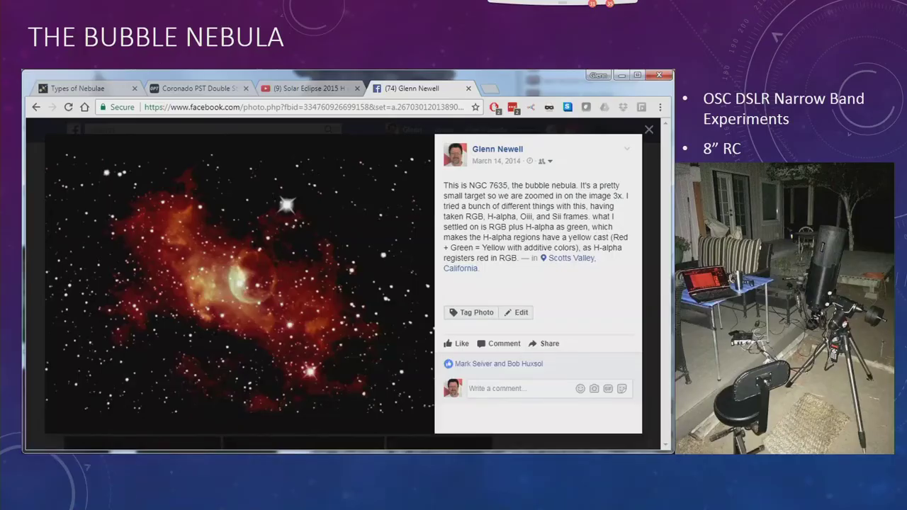
key("Left")
key("Right")
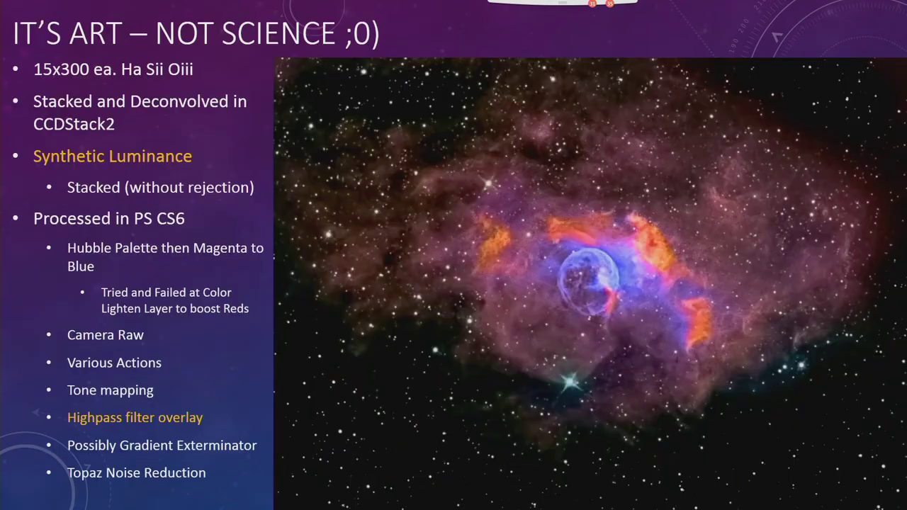
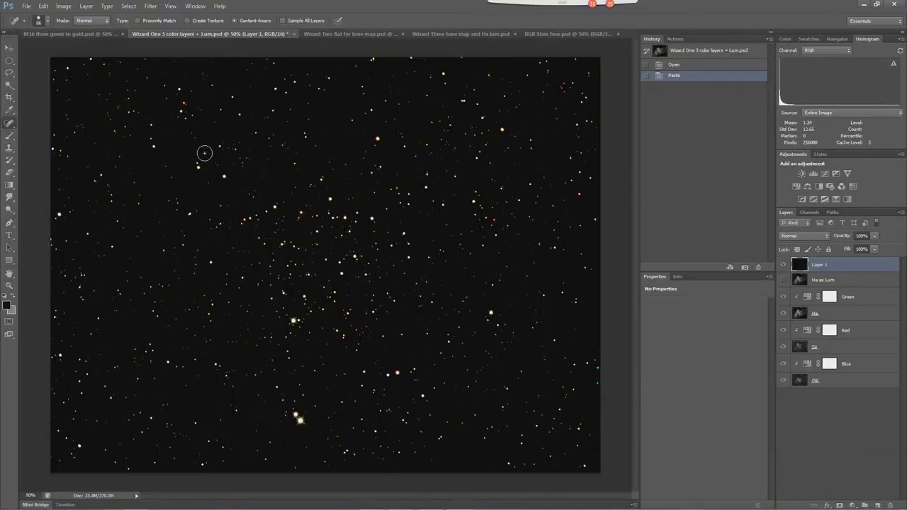
Switch to Photoshop and open Mean Mean Syn Lum (reg) Deconvolved Scaled.TIFF from the SIG DEMO Bubble folder through Camera Raw
left_click(32, 7)
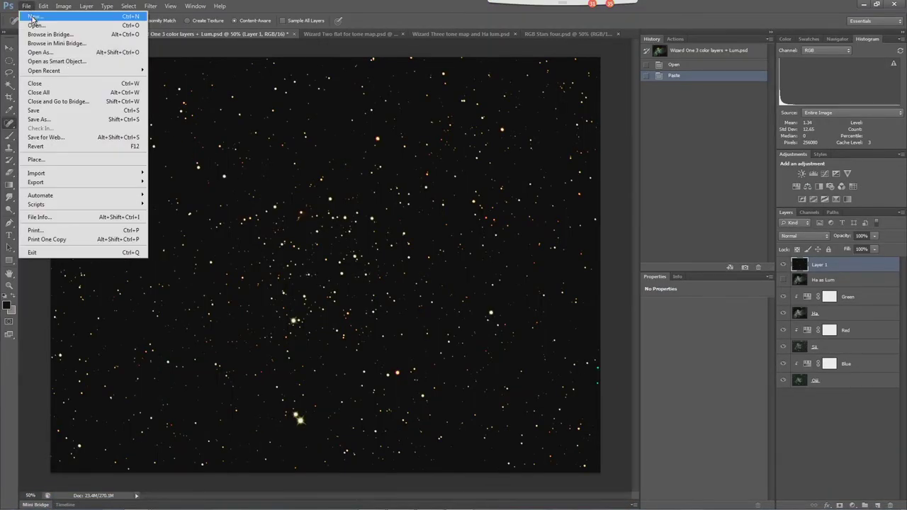
left_click(33, 26)
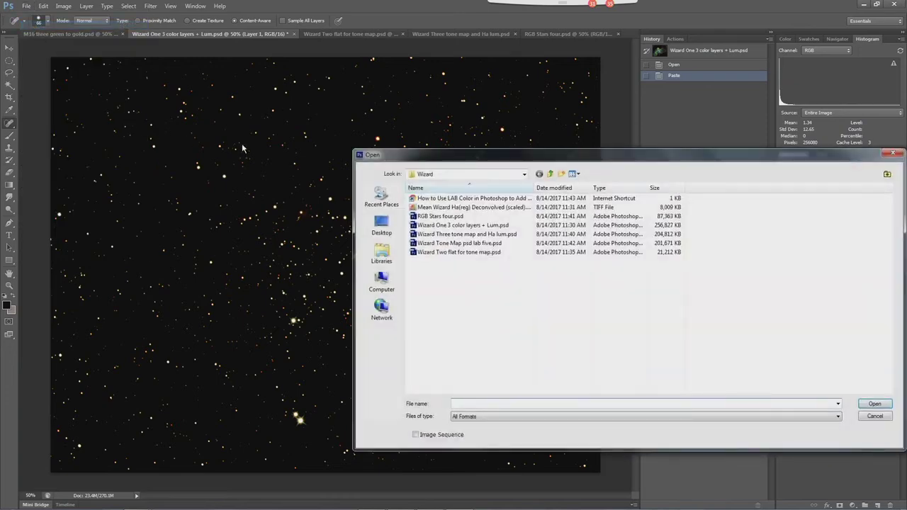
left_click(525, 178)
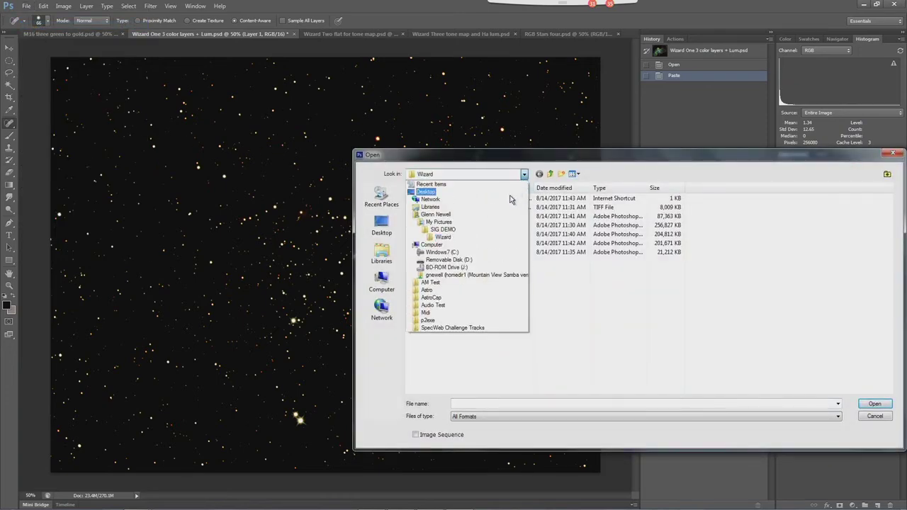
left_click(649, 165)
left_click(550, 173)
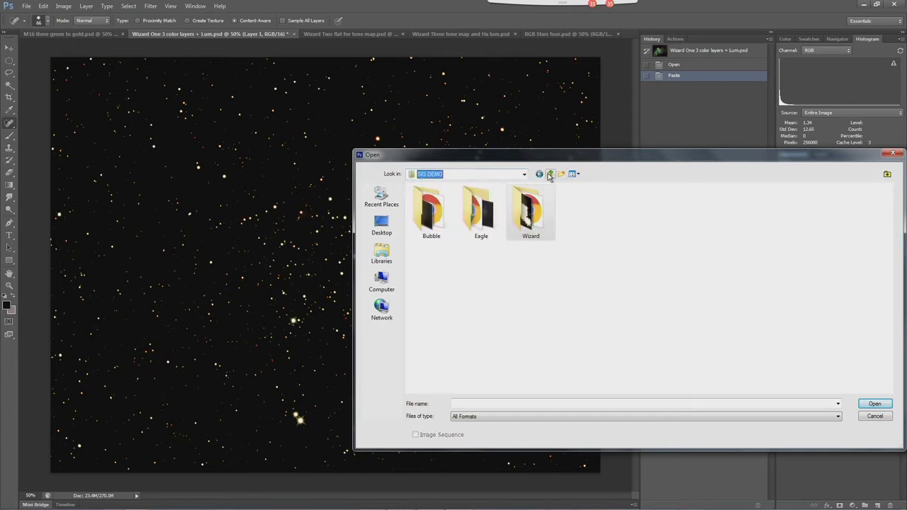
double_click(428, 211)
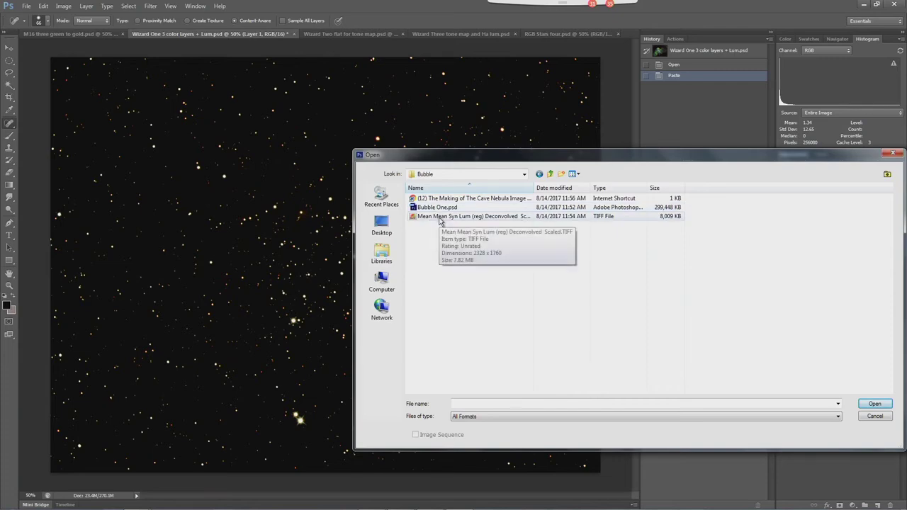
double_click(440, 217)
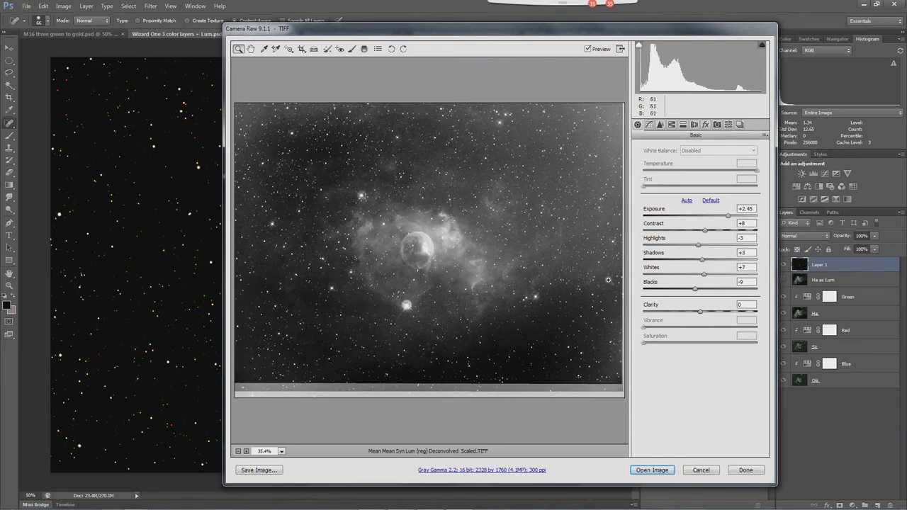
left_click(656, 470)
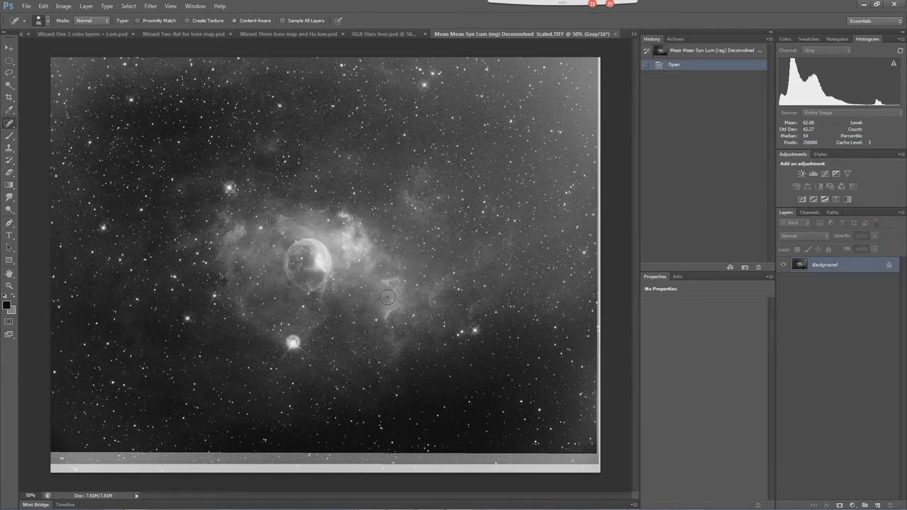
Open Bubble One.psd from the Bubble folder
left_click(104, 36)
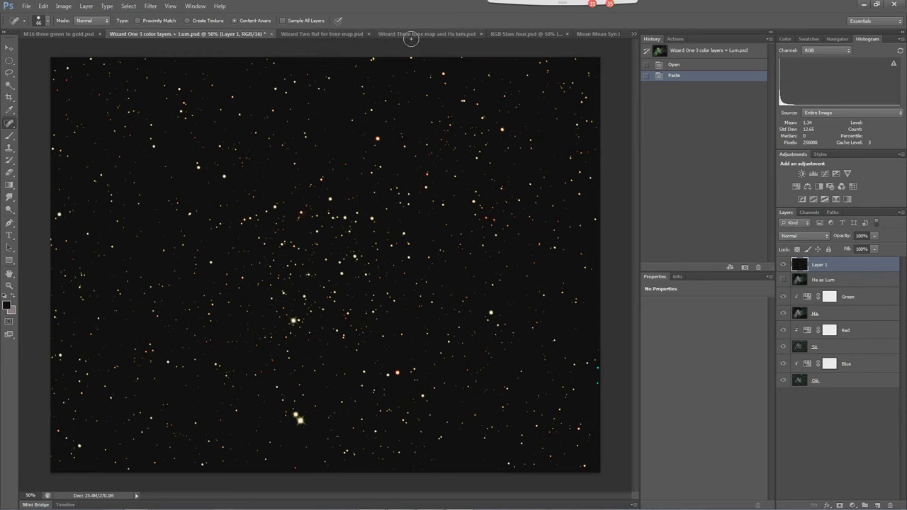
left_click(634, 35)
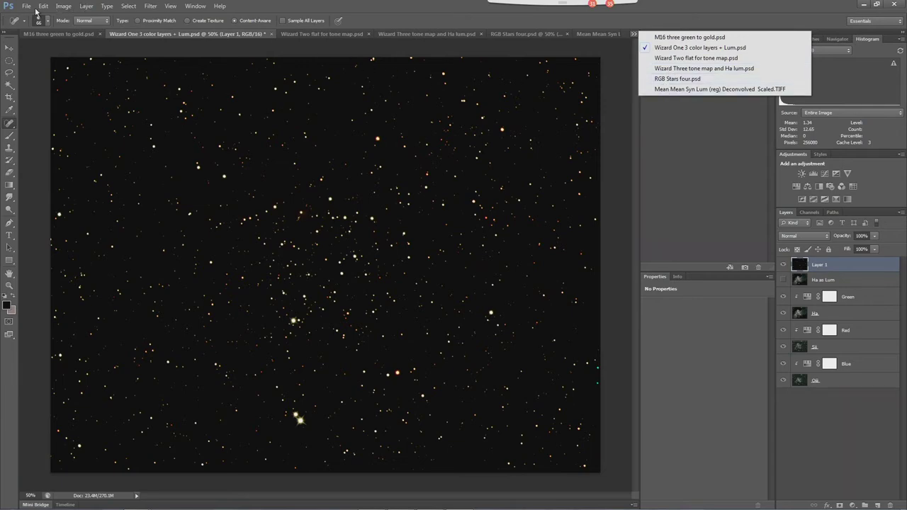
left_click(36, 10)
left_click(32, 7)
left_click(37, 25)
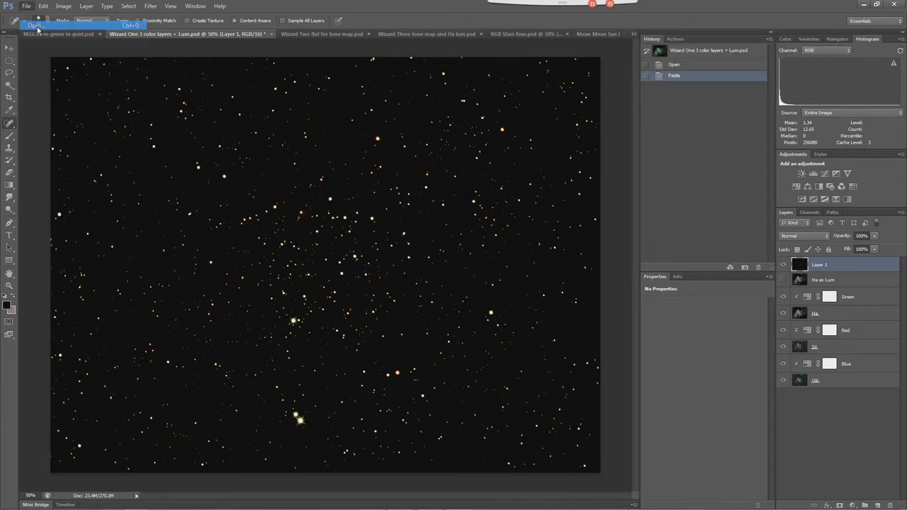
left_click(454, 209)
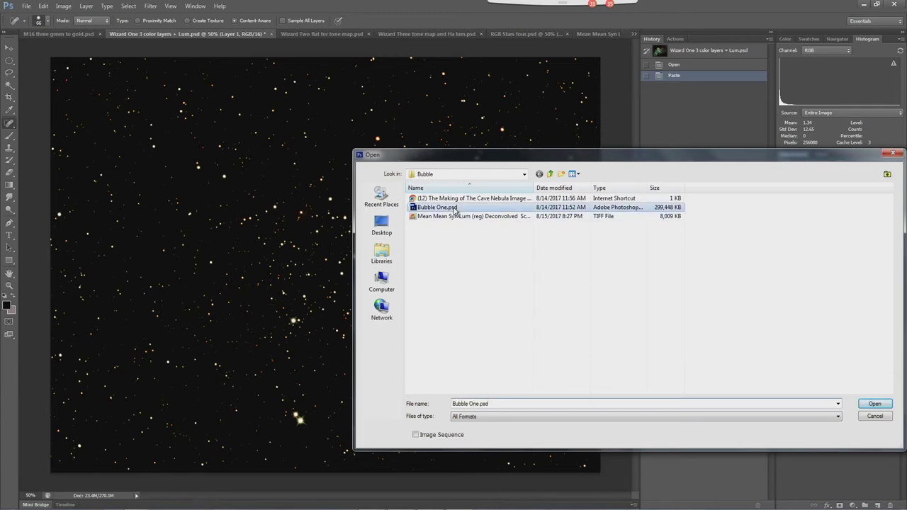
double_click(455, 208)
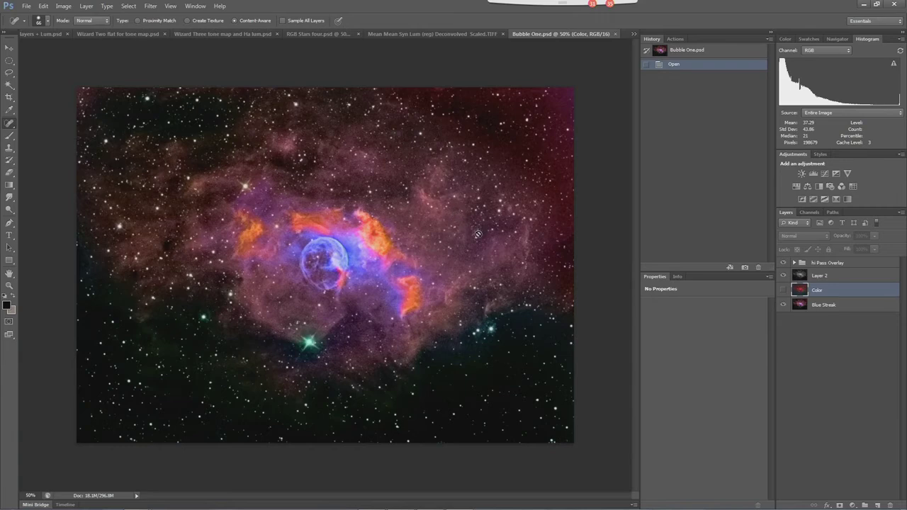
Compare the image with and without the hi Pass Overlay group, then view the Color layer in place of Blue Streak and switch back
left_click(783, 263)
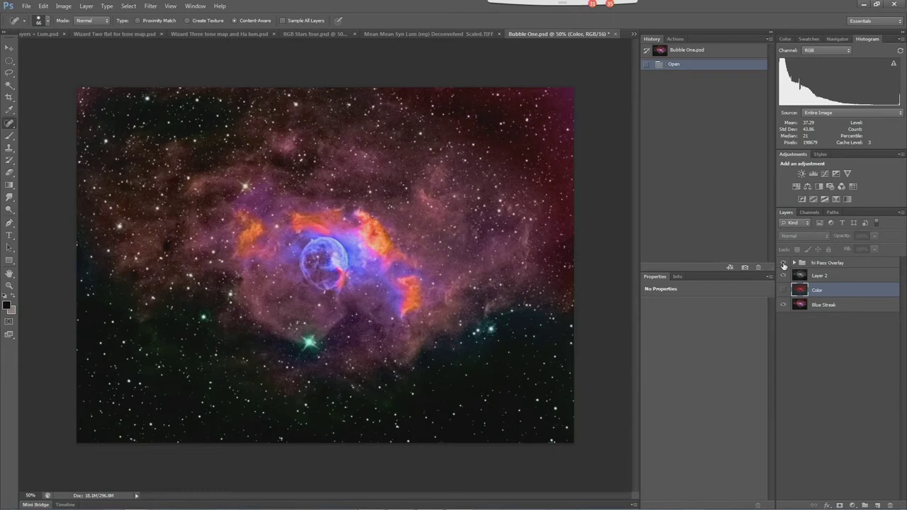
left_click(784, 264)
left_click(784, 263)
left_click(784, 291)
left_click(784, 304)
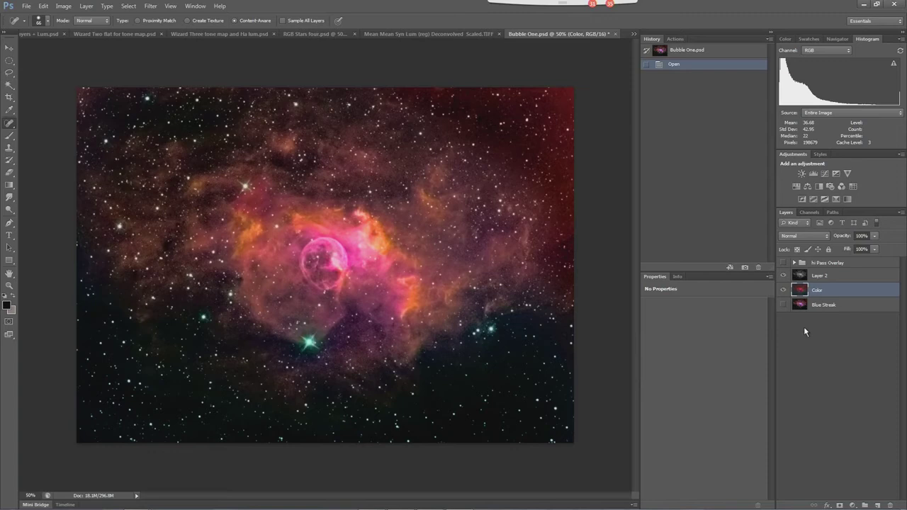
left_click(783, 307)
left_click(784, 291)
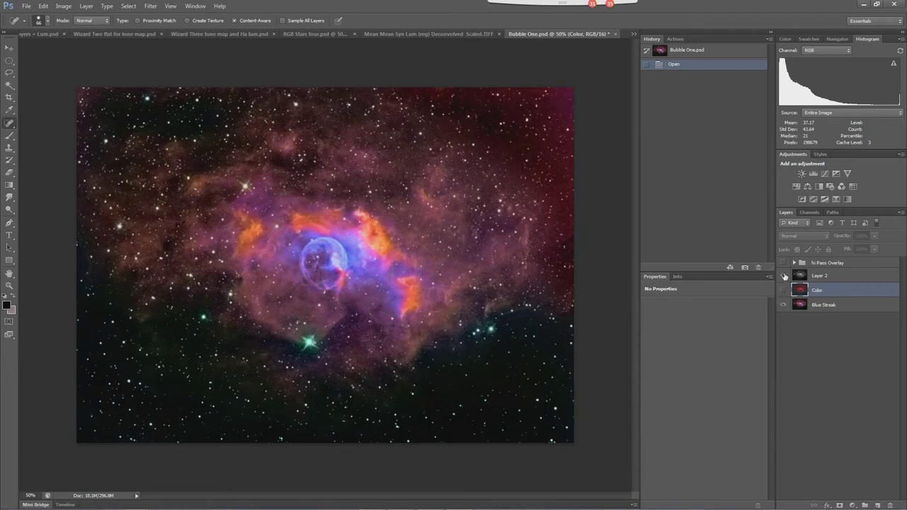
Compare the Bubble Nebula image with and without the Layer 2 luminance by toggling its visibility several times
left_click(783, 277)
left_click(783, 277)
left_click(783, 276)
left_click(783, 276)
left_click(783, 277)
left_click(783, 277)
Expand the hi Pass Overlay group and isolate it by hiding Blue Streak and Layer 2
left_click(794, 263)
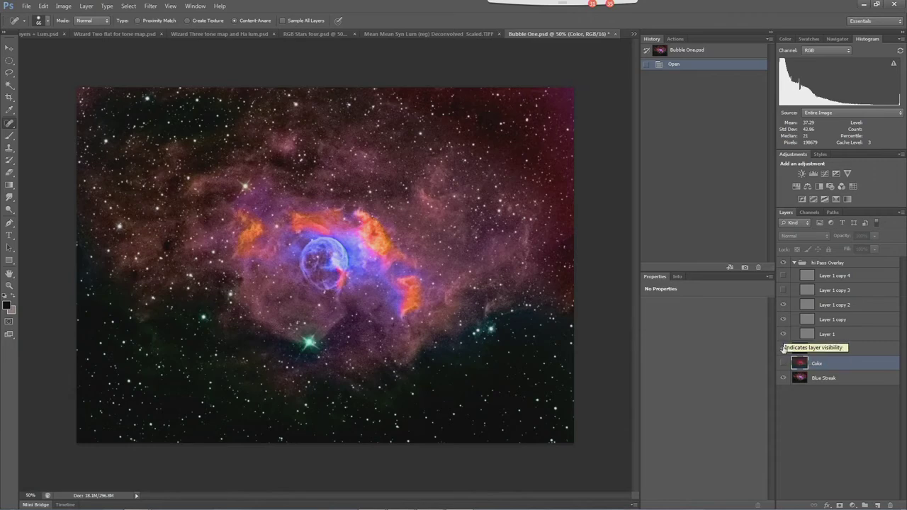
left_click(783, 378)
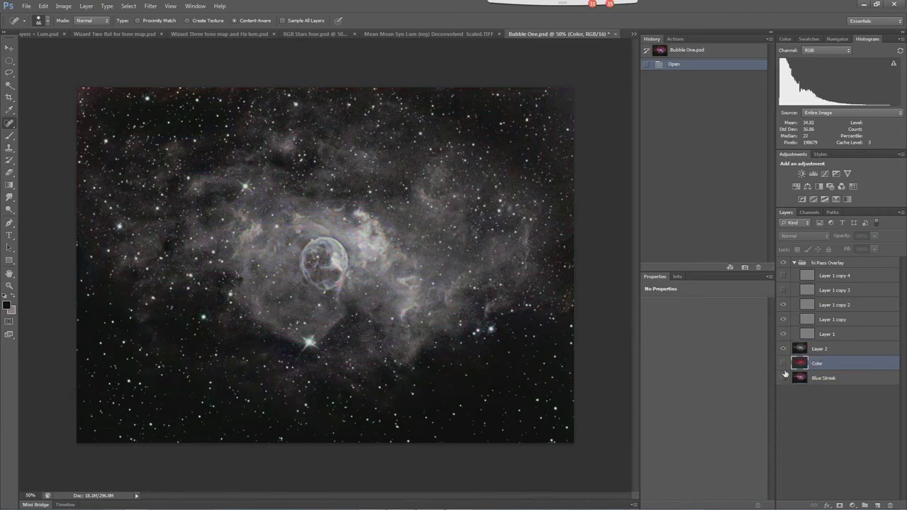
left_click(783, 349)
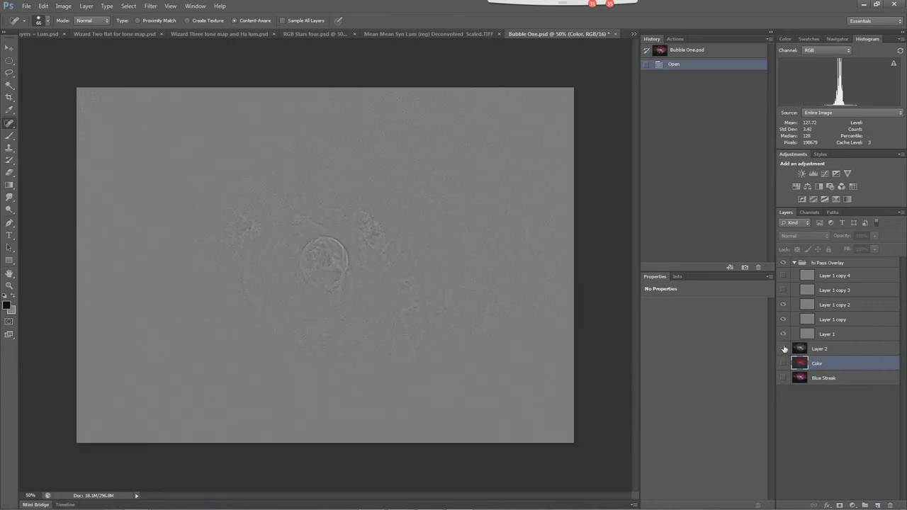
Examine the high-pass layers by hiding them and revealing them cumulatively from Layer 1 up to Layer 1 copy 3
left_click(783, 305)
left_click(784, 320)
left_click(783, 334)
left_click(784, 334)
left_click(783, 334)
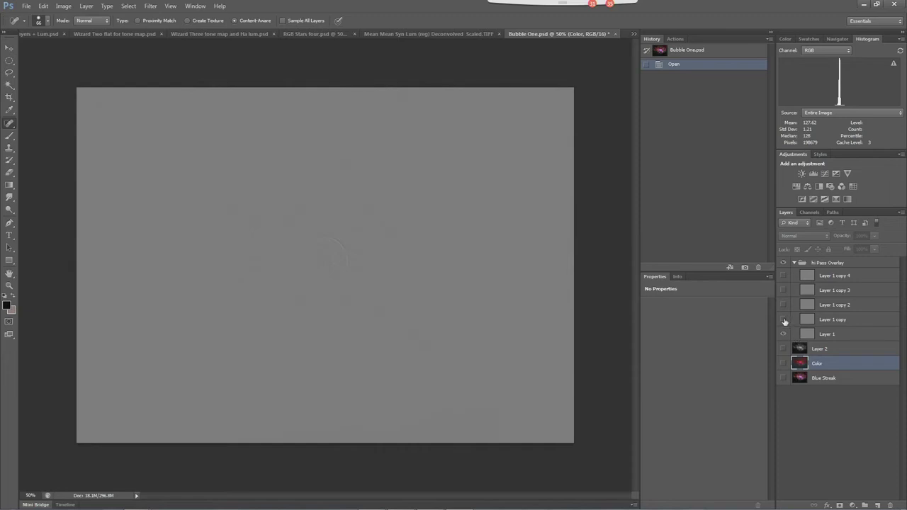
left_click(783, 320)
left_click(783, 305)
left_click(784, 290)
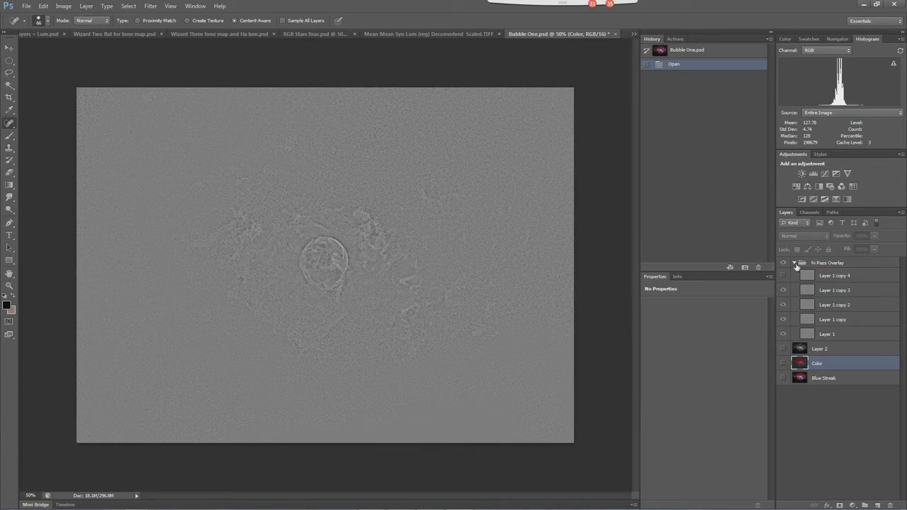
Collapse and hide the hi Pass Overlay group, and show only Layer 2
left_click(796, 263)
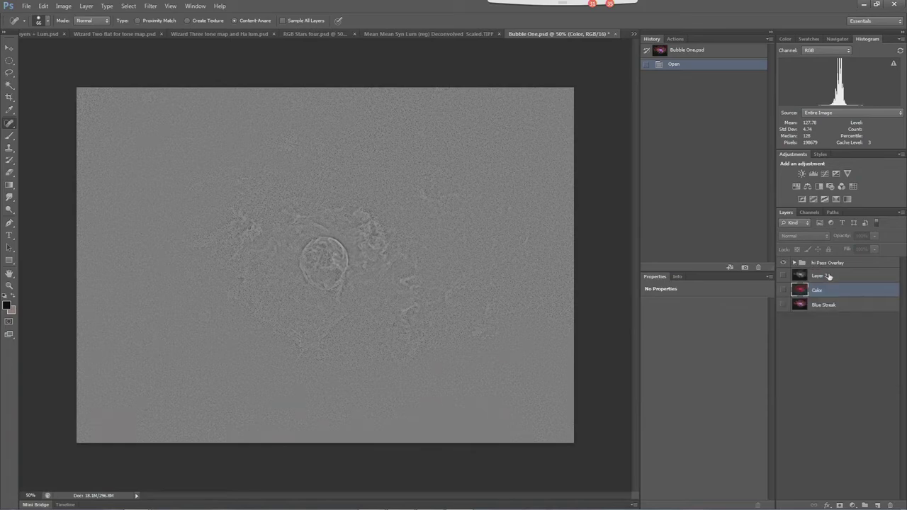
left_click(784, 264)
left_click(785, 276)
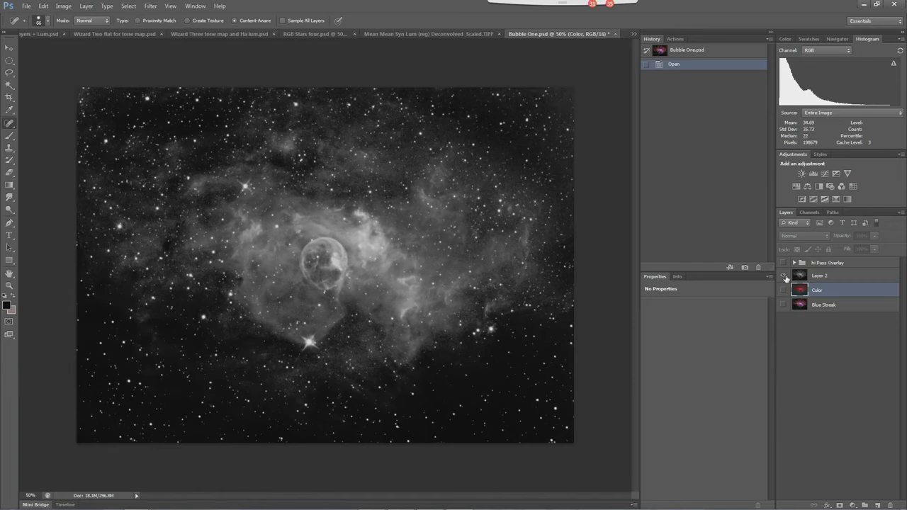
left_click_drag(819, 278, 865, 506)
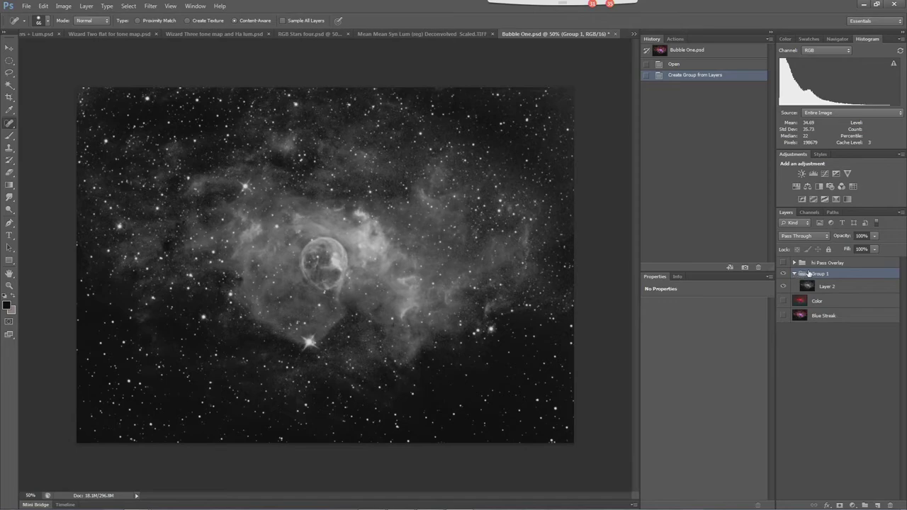
right_click(827, 275)
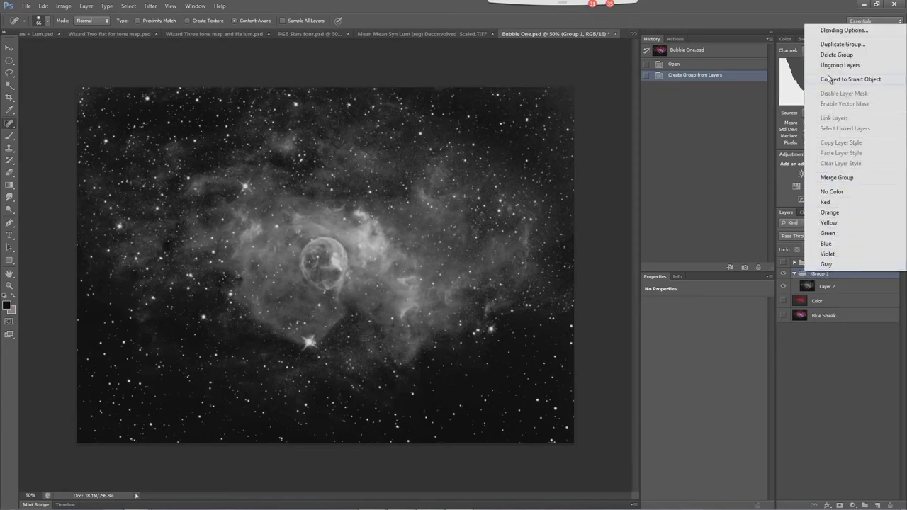
left_click(828, 56)
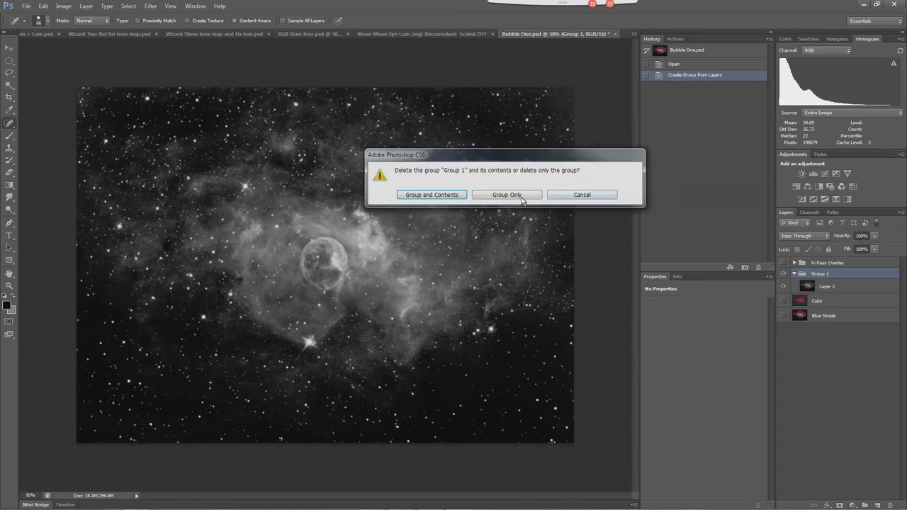
left_click(430, 195)
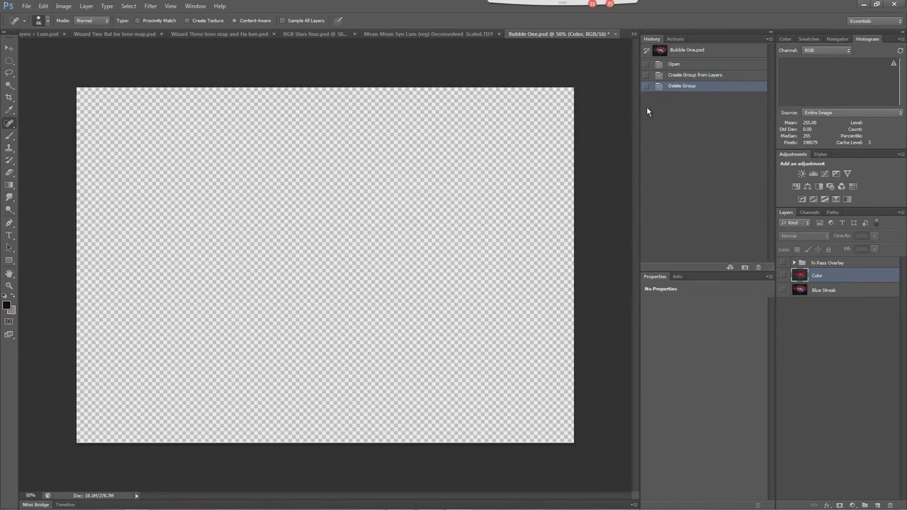
left_click(677, 65)
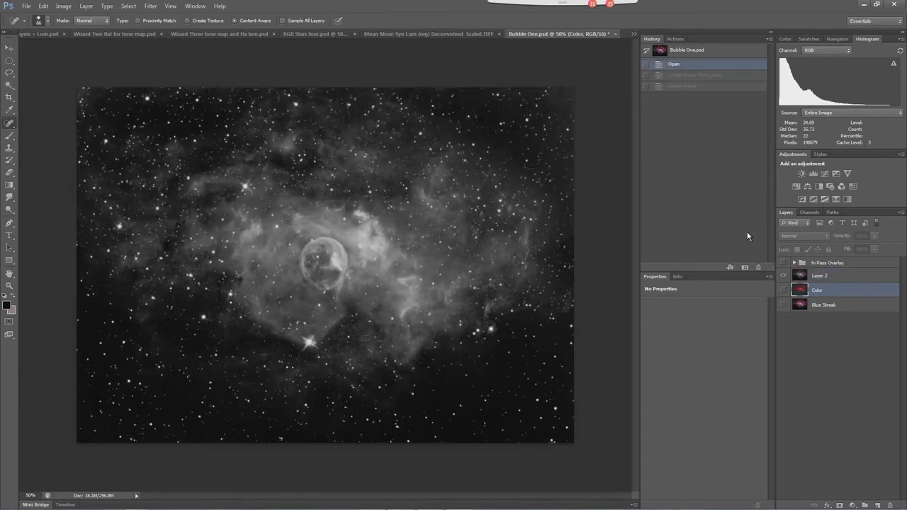
Duplicate Layer 2 five times and select all five copies
mouse_move(820, 277)
left_mouse_down()
mouse_move(891, 467)
mouse_move(877, 505)
left_mouse_up()
left_click_drag(844, 277, 879, 505)
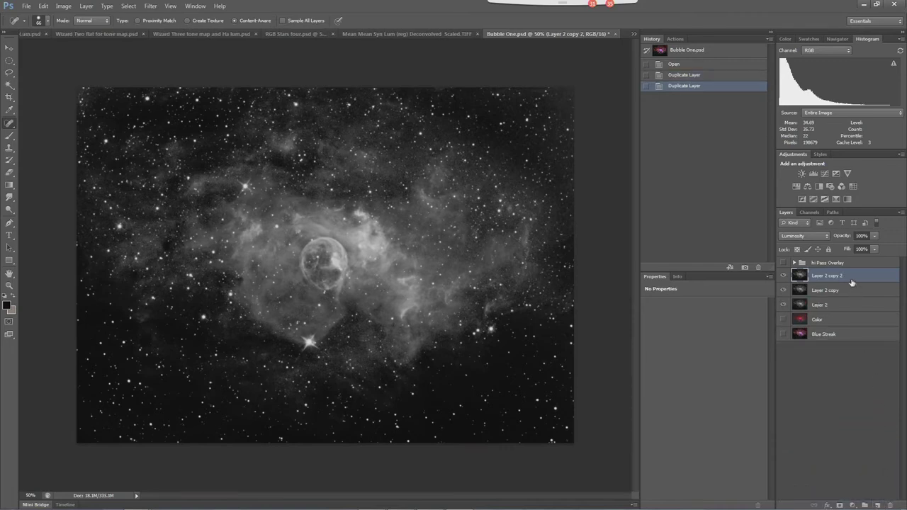
left_click_drag(850, 281, 878, 504)
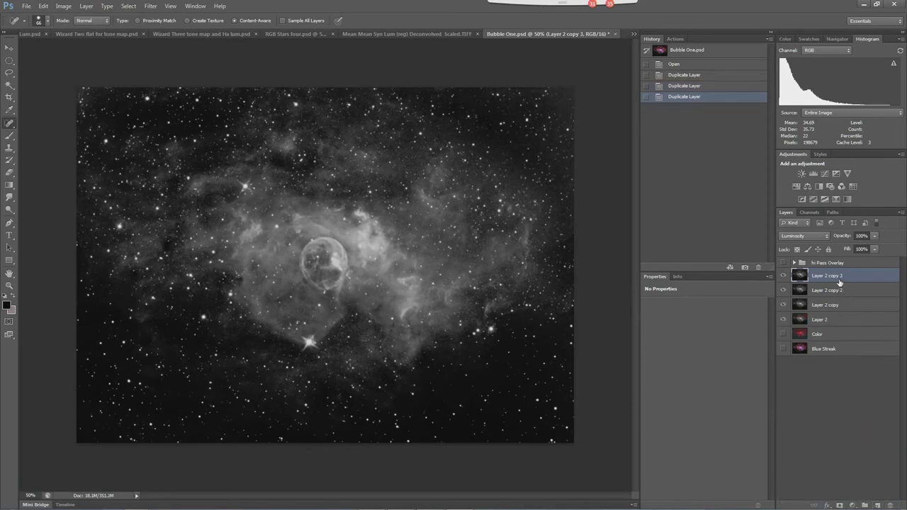
left_click_drag(840, 281, 879, 505)
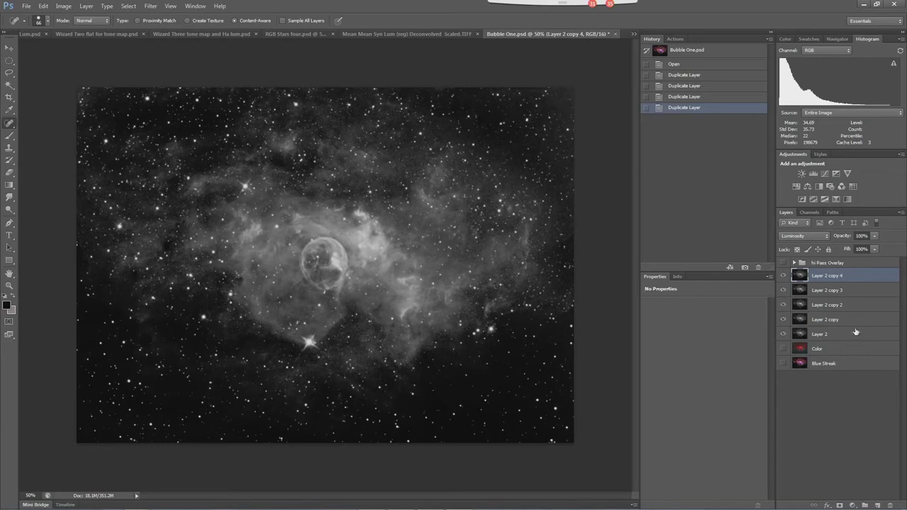
left_click_drag(850, 280, 877, 505)
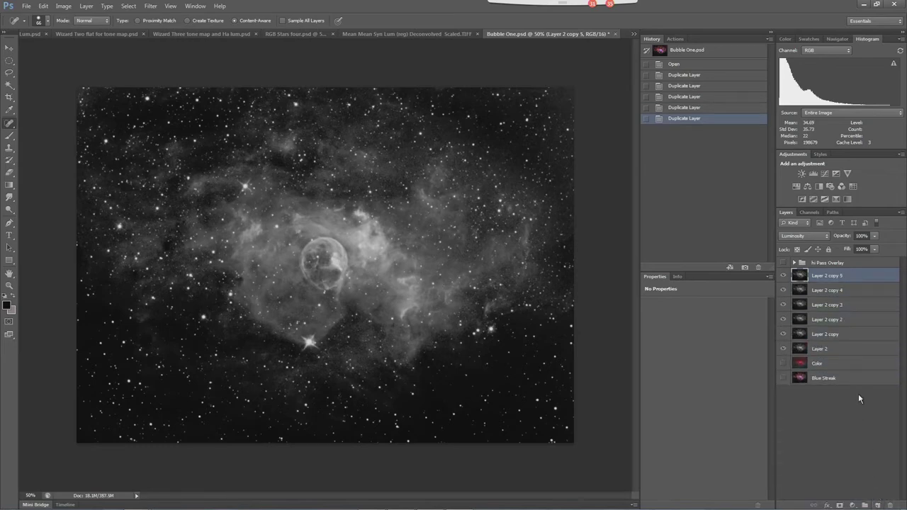
left_click(836, 340, "shift")
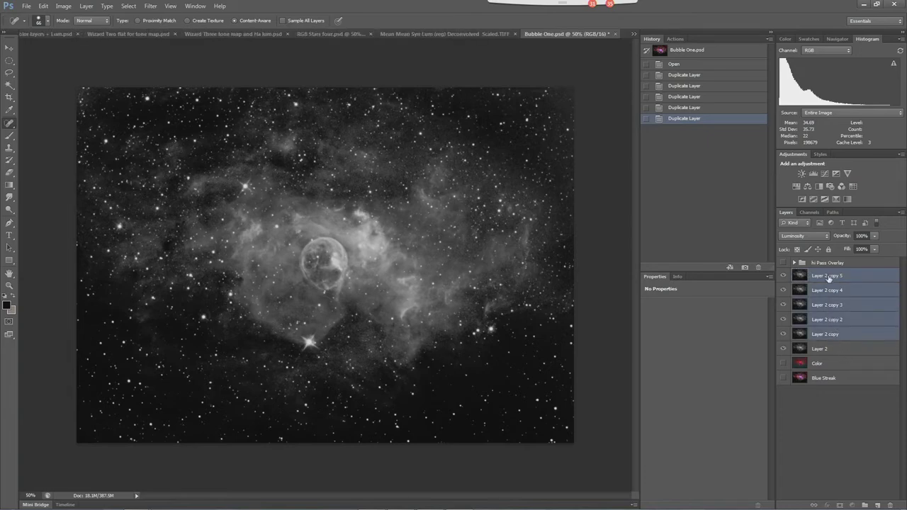
Group the five selected Layer 2 copies and expand the new group
left_click_drag(830, 278, 865, 506)
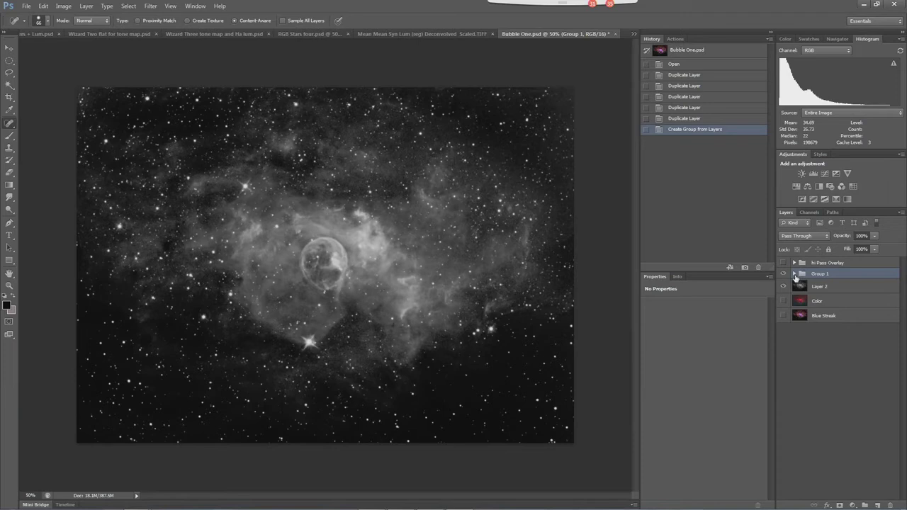
left_click(794, 275)
key("shift+alt+y")
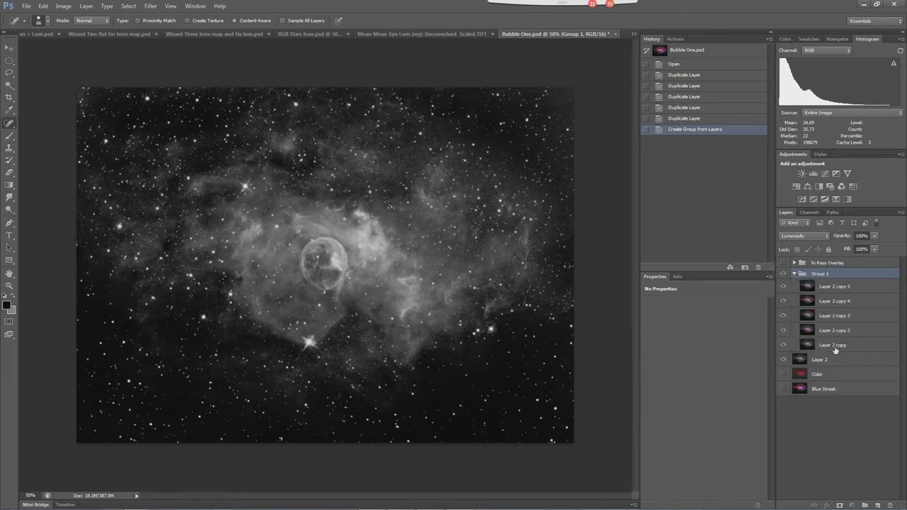
Apply a High Pass filter with a 1.0 pixel radius to Layer 2 copy
left_click(836, 350)
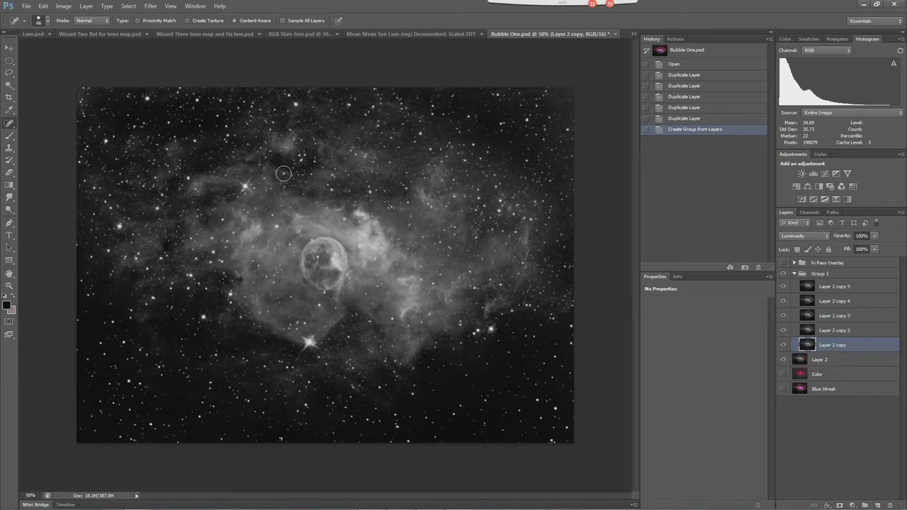
left_click(151, 9)
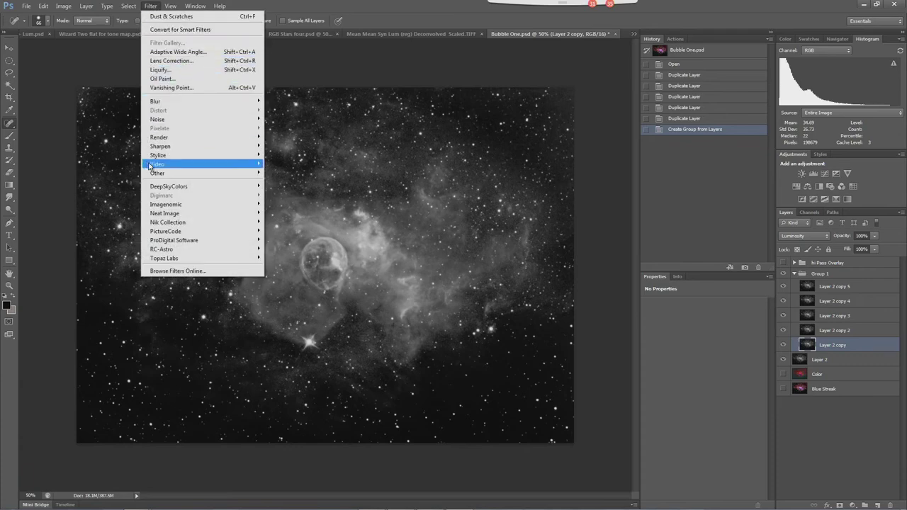
mouse_move(248, 173)
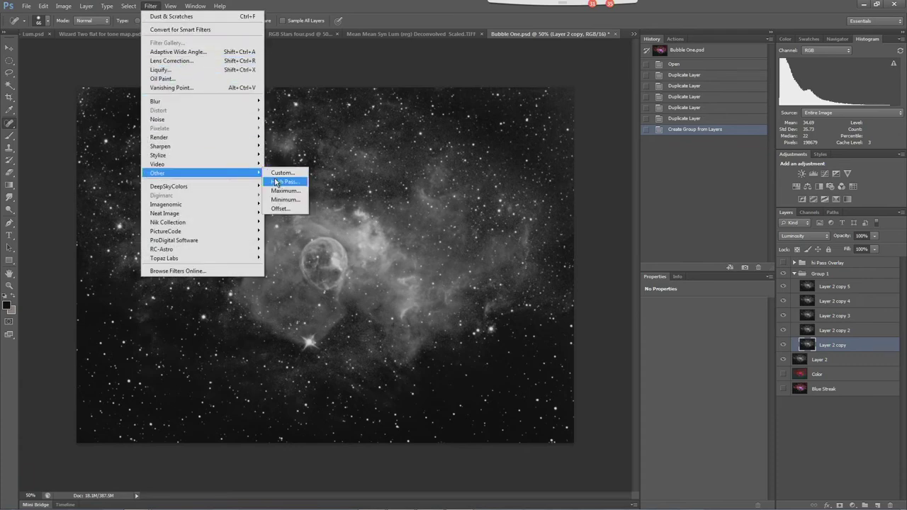
left_click(276, 182)
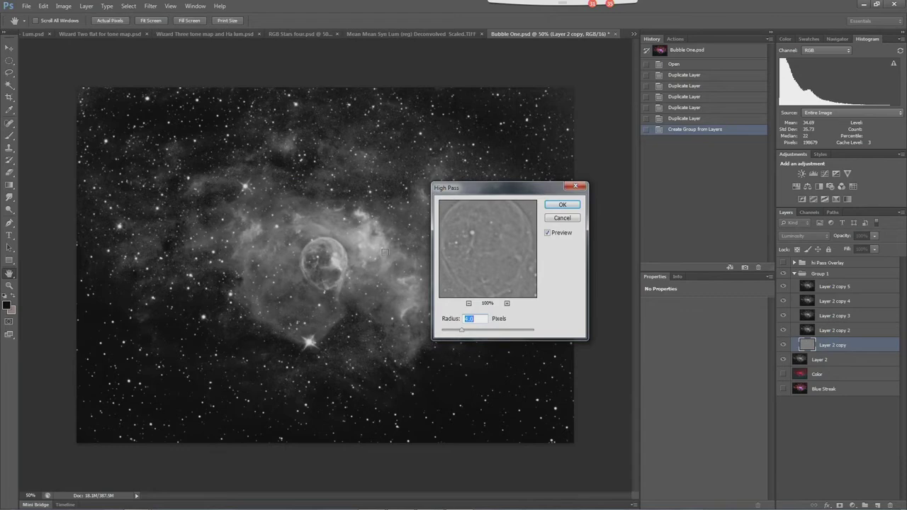
left_click_drag(461, 331, 447, 329)
left_click(563, 205)
key("j")
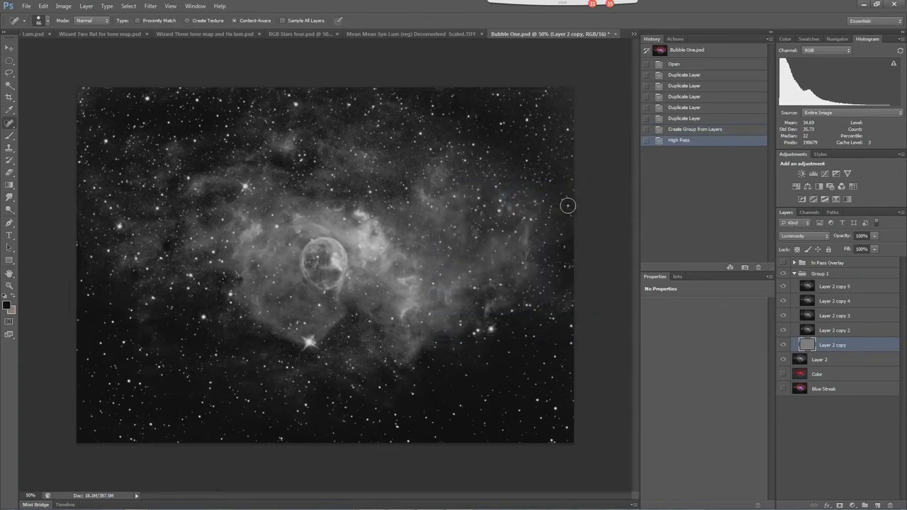
Hide Layer 2 copy 2 through copy 5 and set the blending mode of Layer 2 copy to Overlay
left_click(783, 328)
left_click(783, 301)
left_click(783, 286)
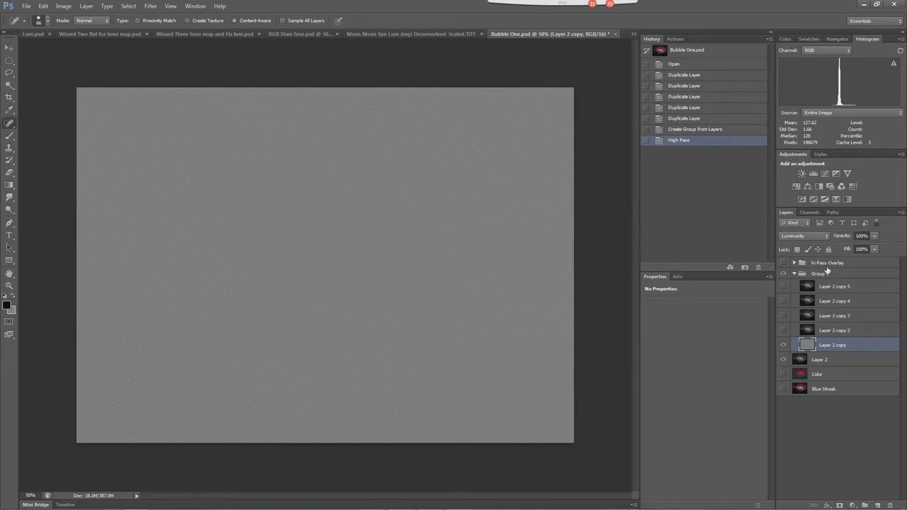
left_click(827, 237)
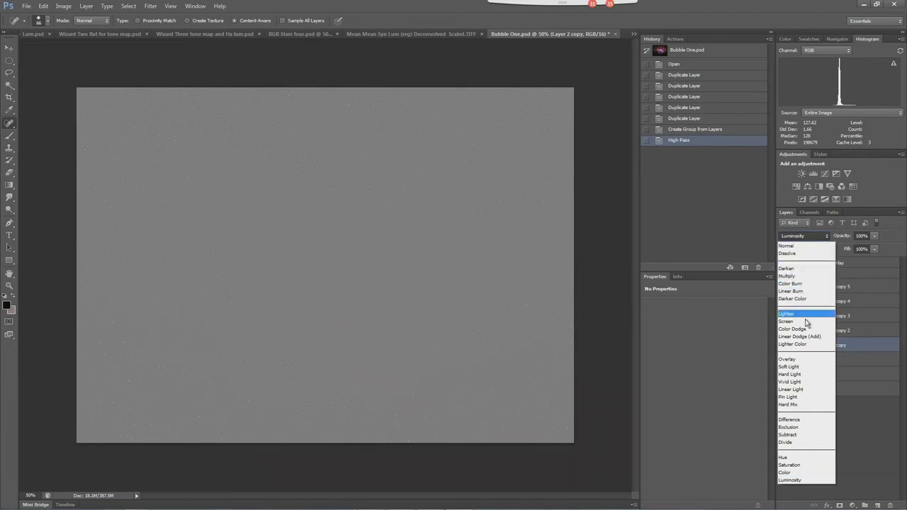
left_click(798, 360)
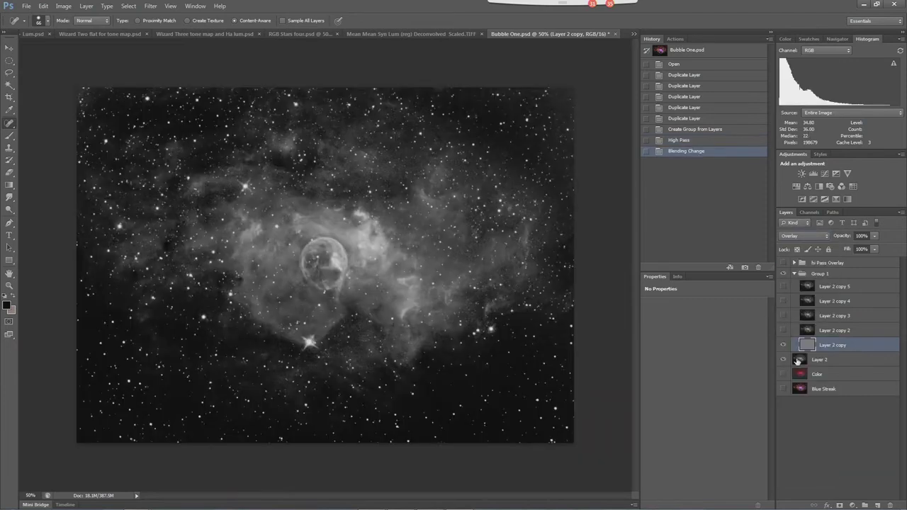
Compare the image with and without the Layer 2 copy high-pass overlay, leaving the layer visible
left_click(783, 345)
left_click(784, 346)
left_click(785, 346)
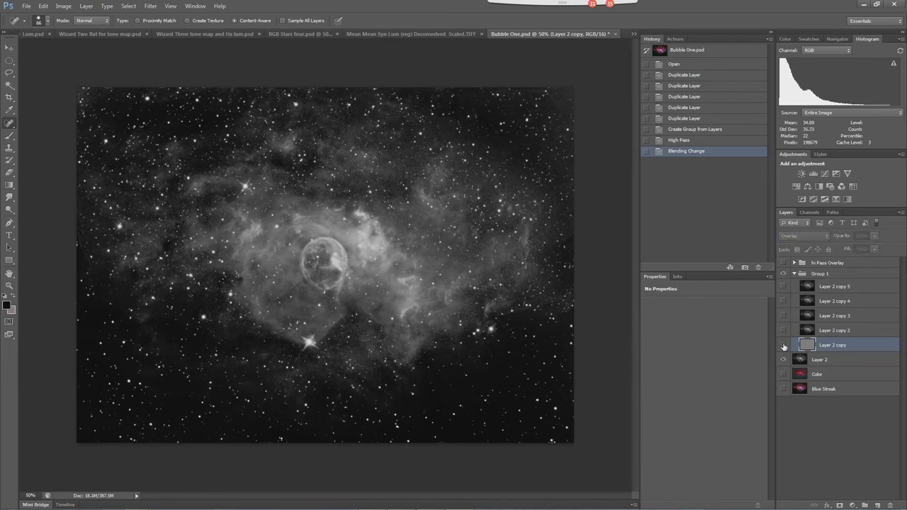
left_click(784, 346)
left_click(784, 346)
left_click(784, 346)
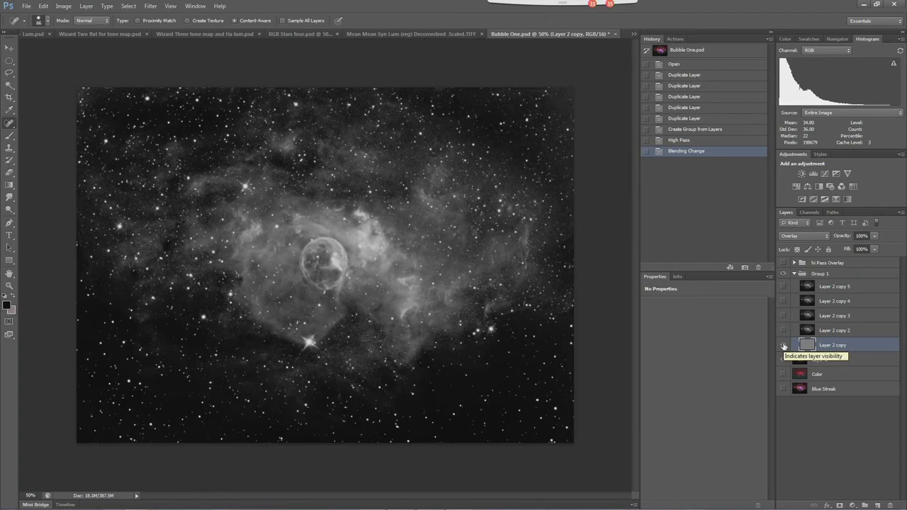
Select Layer 2 copy 2 in Group 1 and make it visible for filtering
left_click(831, 332)
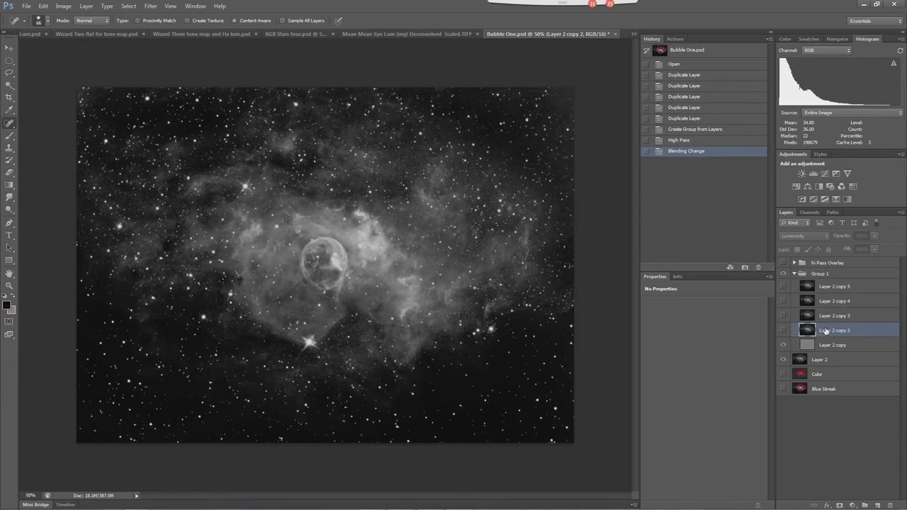
left_click(151, 7)
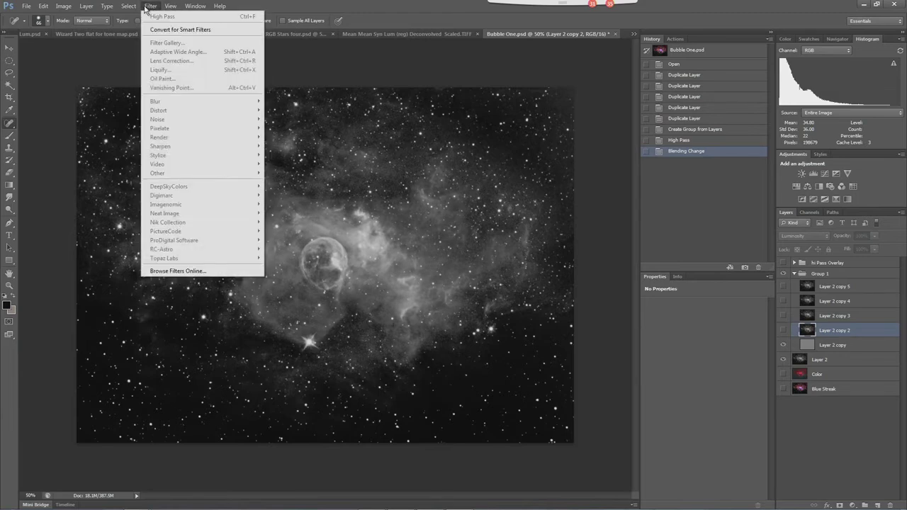
left_click(782, 331)
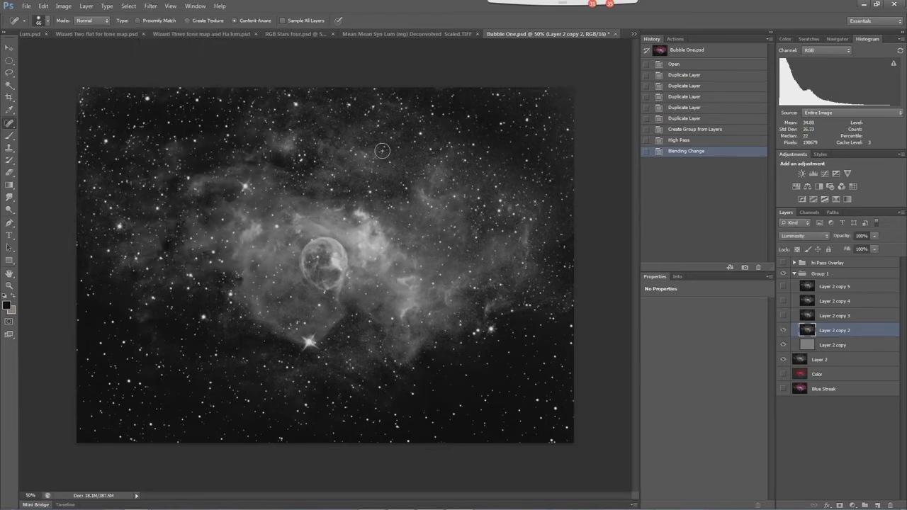
Apply a High Pass filter with a radius slightly above 1.0 pixel to Layer 2 copy 2 and set its blending mode to Overlay
left_click(151, 5)
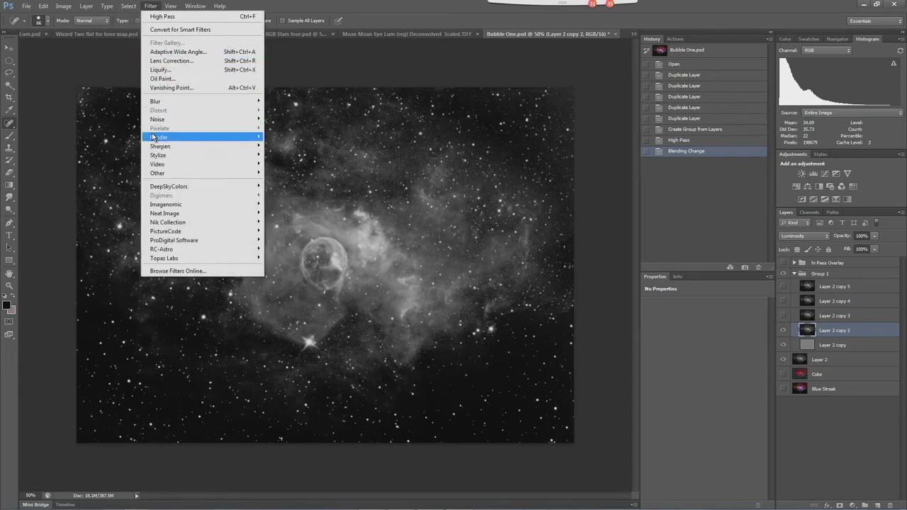
mouse_move(157, 147)
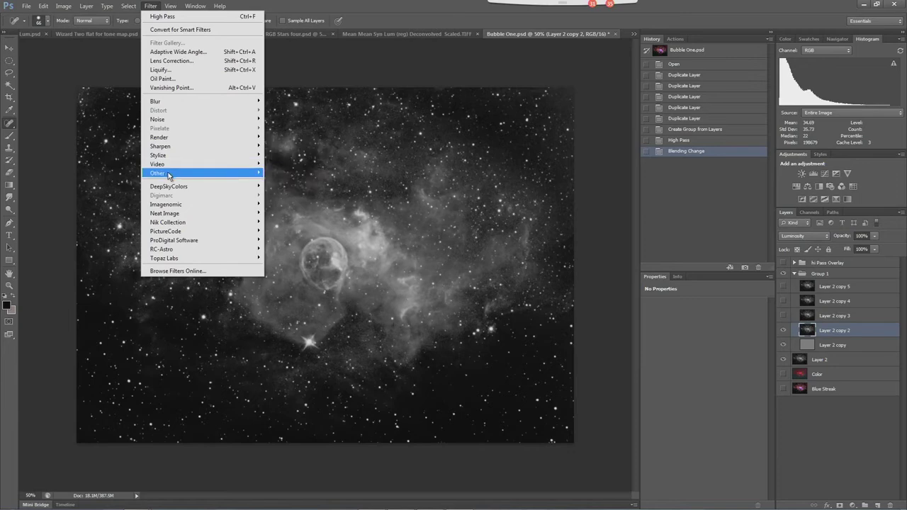
mouse_move(192, 174)
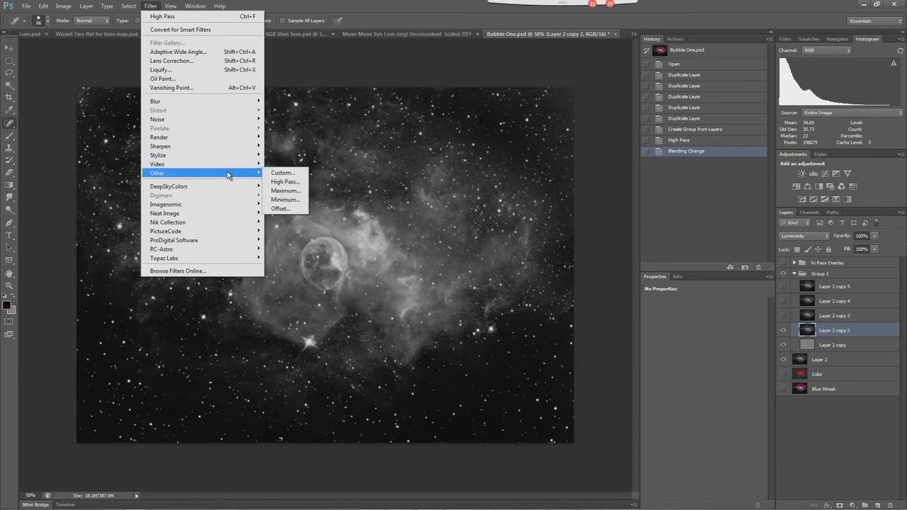
left_click(293, 182)
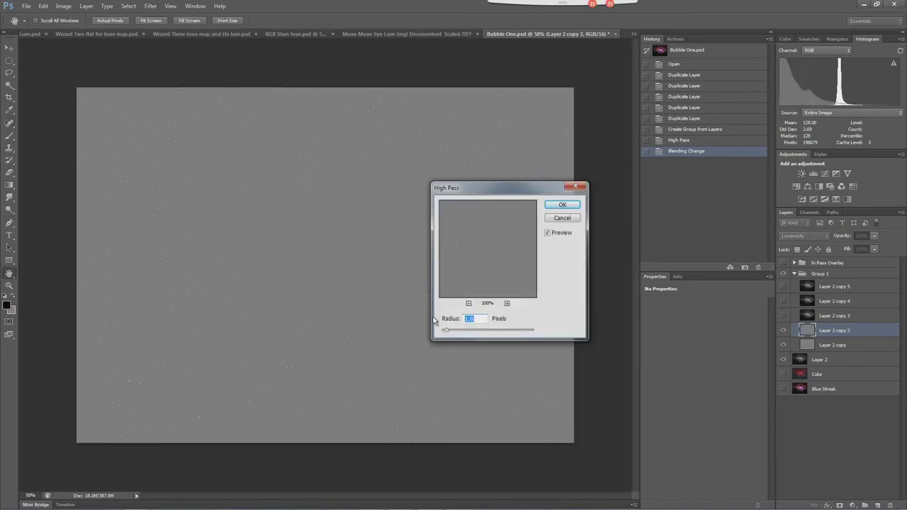
left_click_drag(446, 333, 451, 333)
left_click_drag(453, 334, 453, 334)
left_click(562, 206)
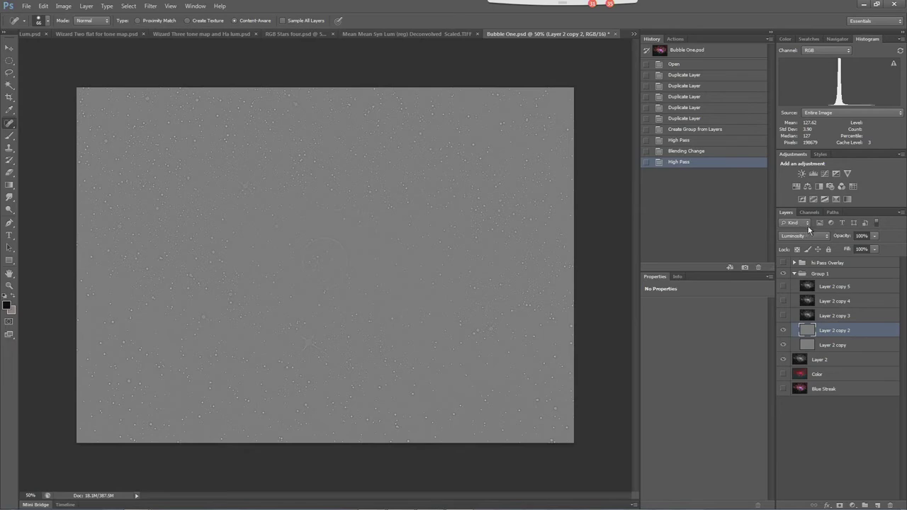
left_click(824, 234)
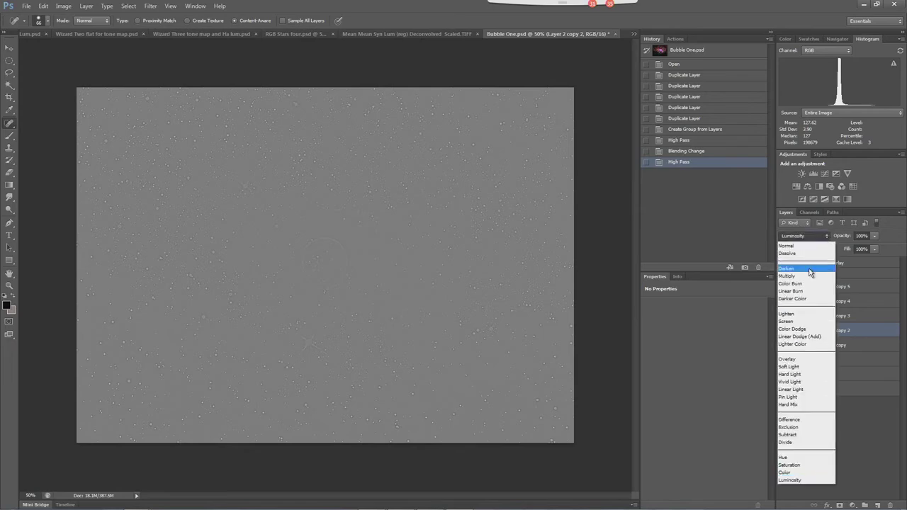
left_click(800, 359)
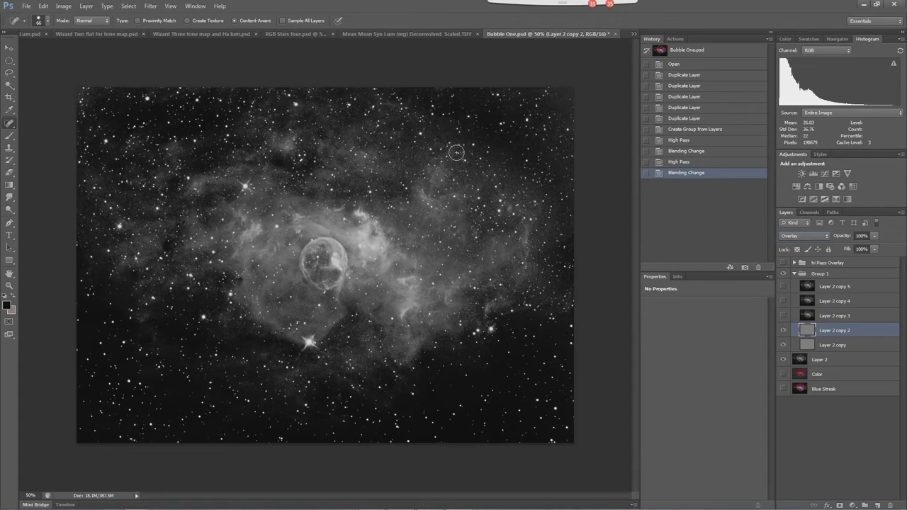
Hide Group 1 and show the hi Pass Overlay group with the Blue Streak layer
left_click(783, 263)
left_click(784, 274)
left_click(783, 374)
left_click(783, 375)
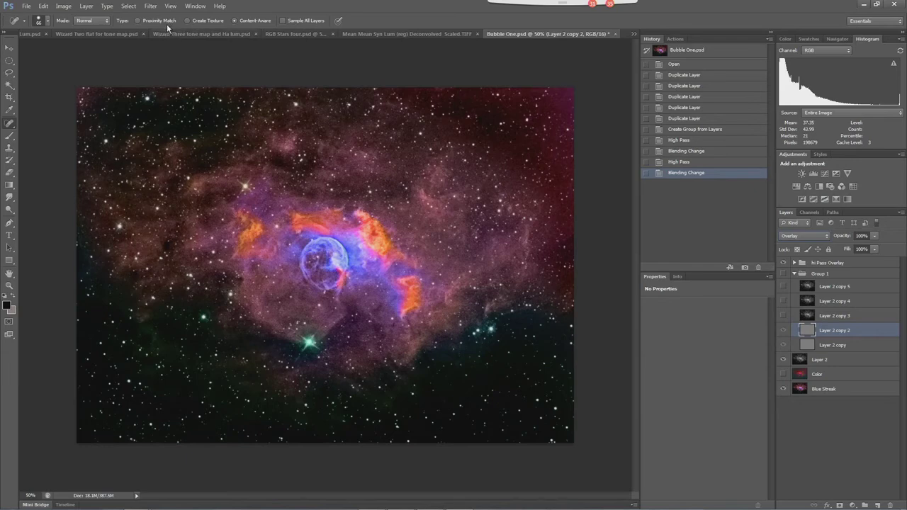
left_click(151, 6)
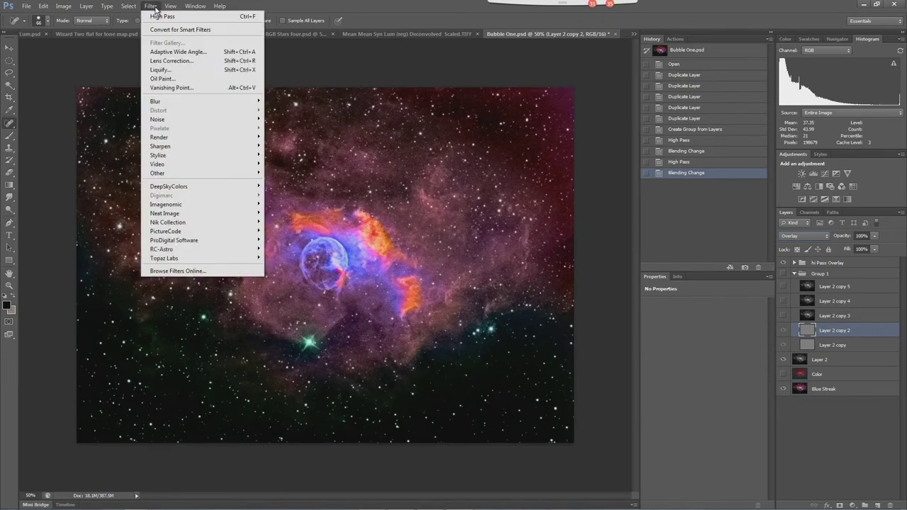
left_click(346, 6)
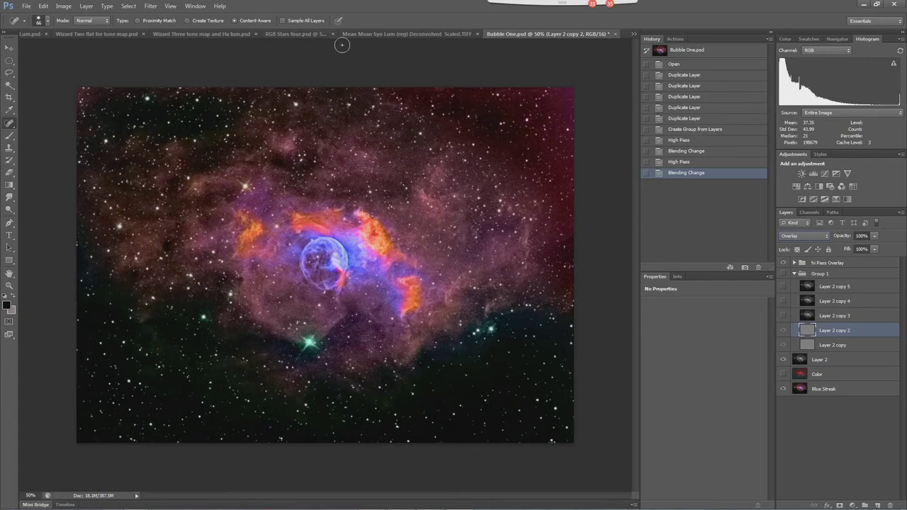
Run the Create All Luminosity Masks action from the Free Luminosity Masks set
left_click(676, 40)
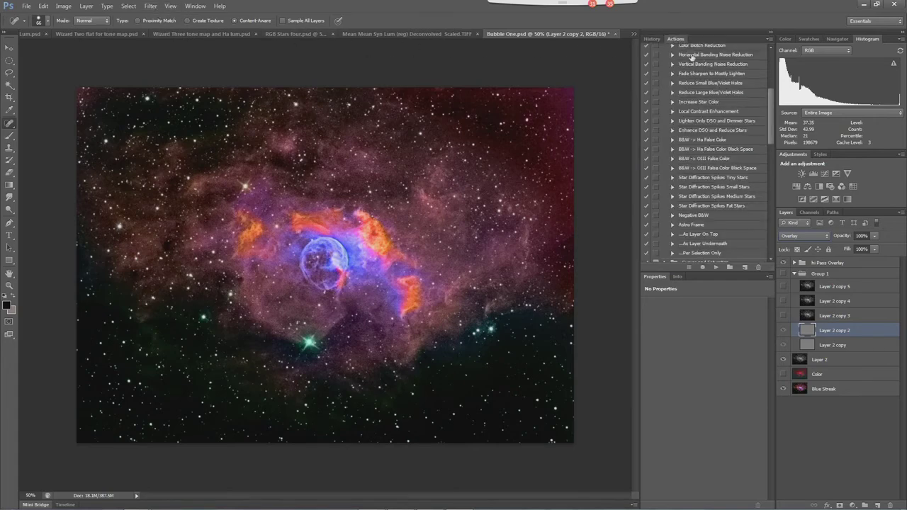
left_click_drag(773, 129, 774, 244)
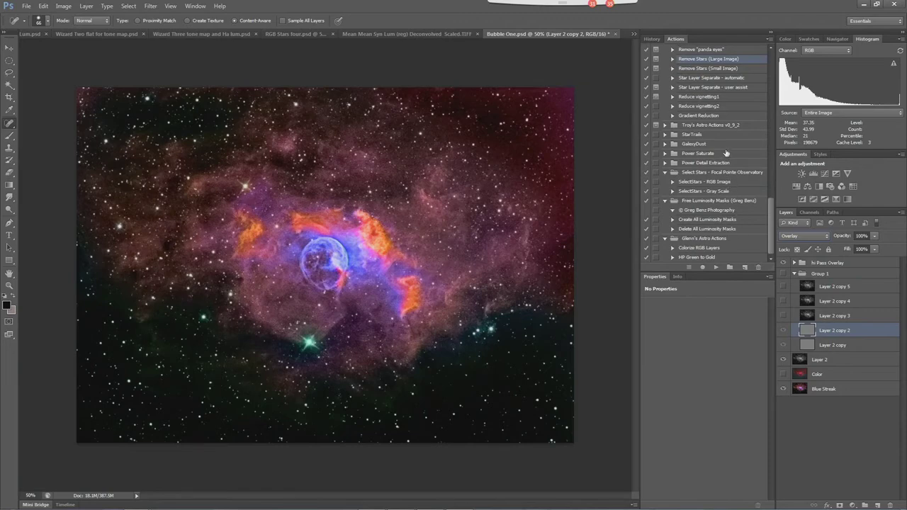
left_click(719, 222)
left_click(717, 267)
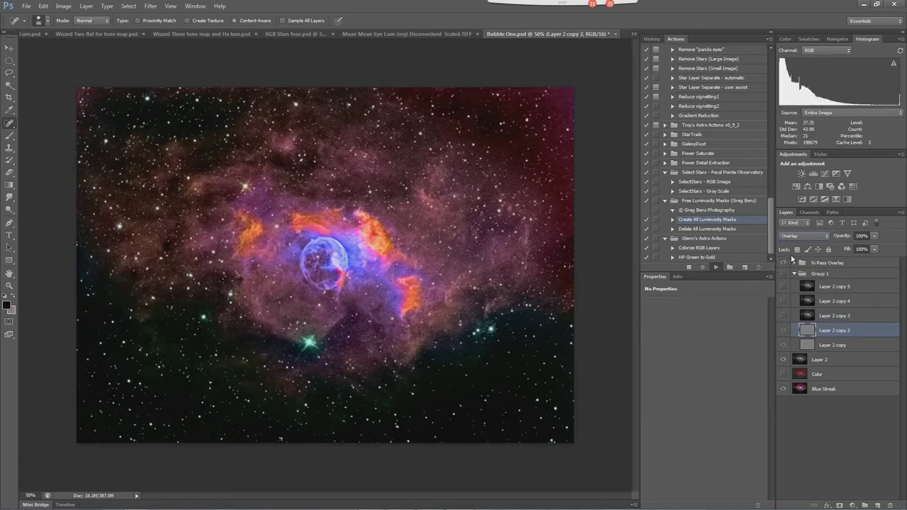
Examine the Darks (2) and Lights (2) mask channels, and load Lights (2) as a selection
left_click(813, 214)
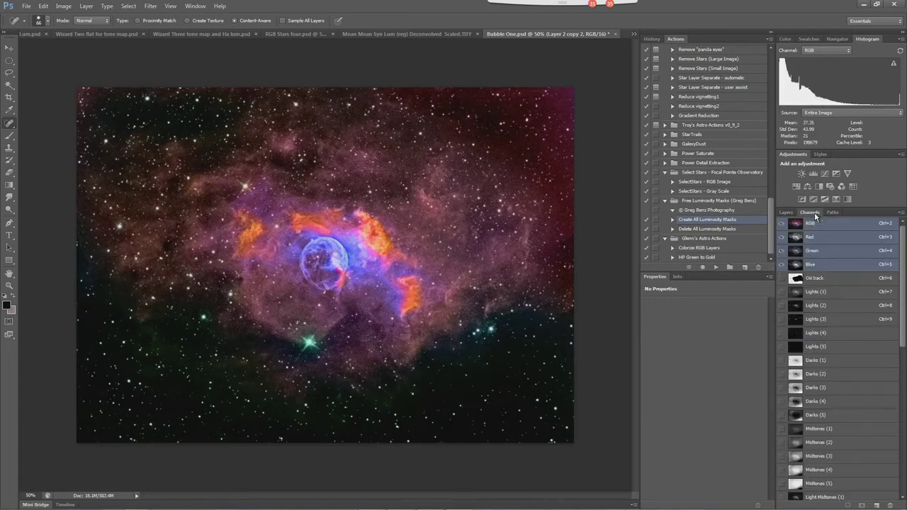
left_click(799, 376)
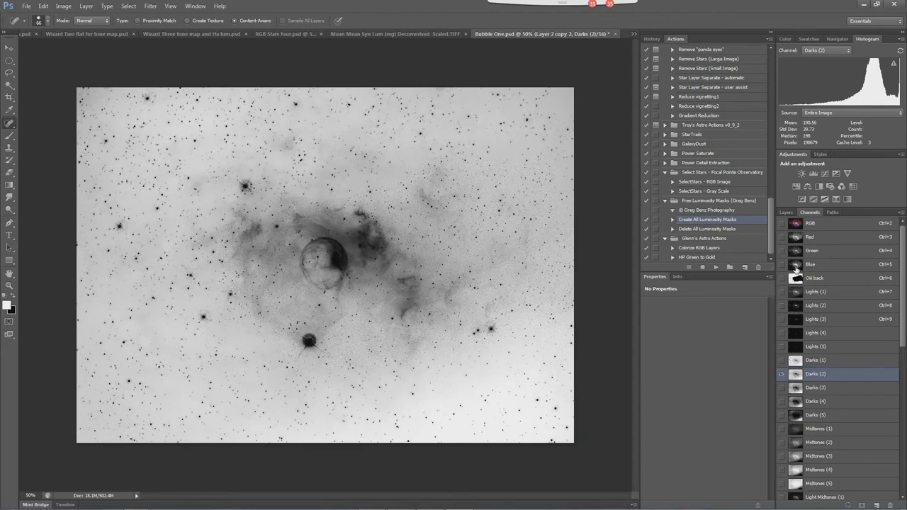
left_click(798, 304)
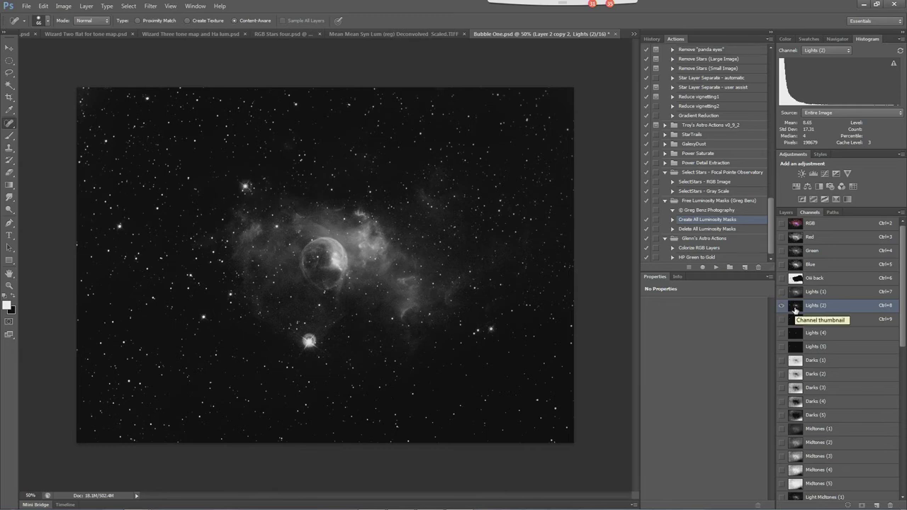
left_click(795, 308, "ctrl")
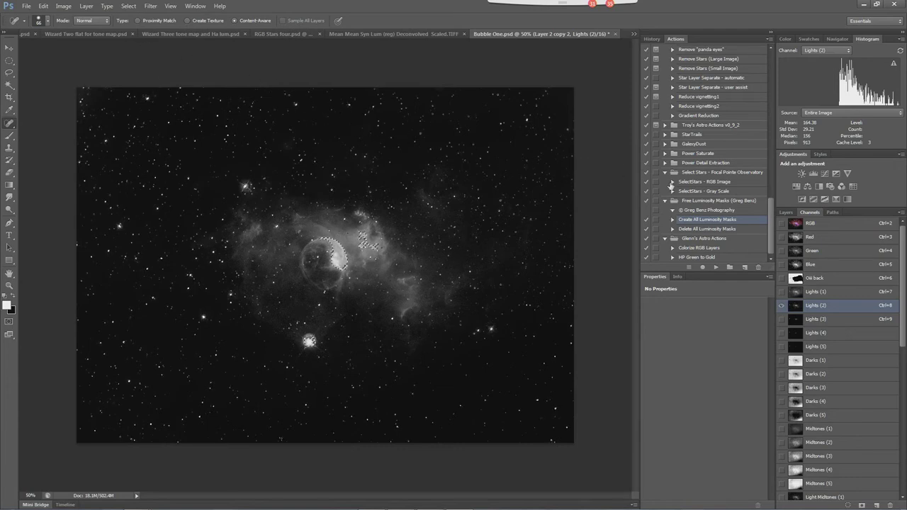
Return to the layer list and invert the Lights (2) selection
left_click(786, 212)
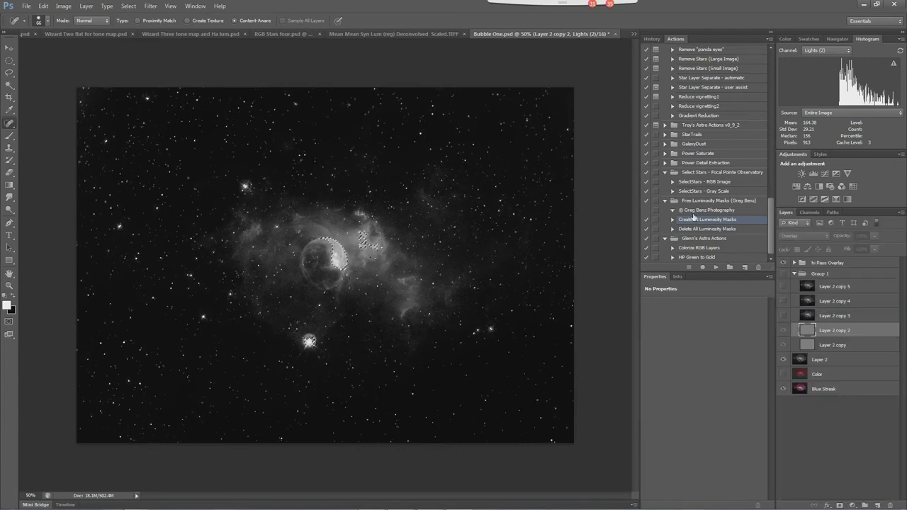
left_click(129, 6)
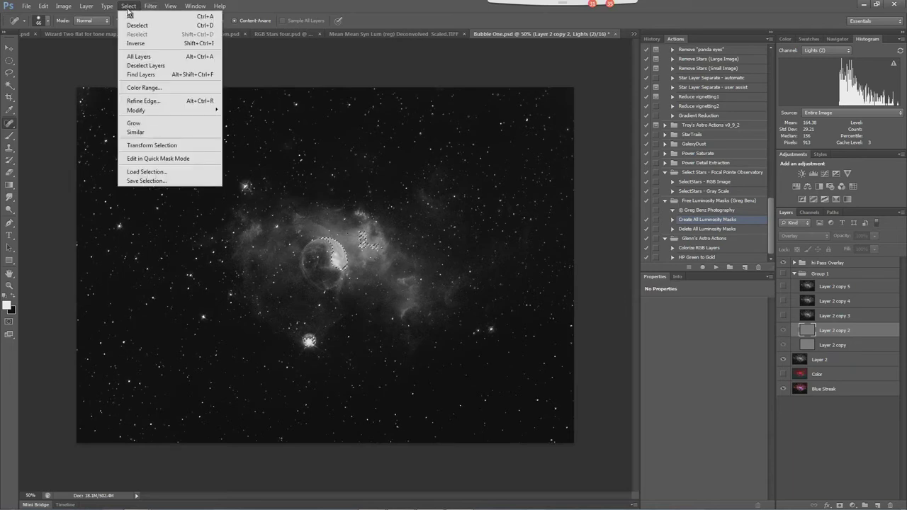
left_click(128, 41)
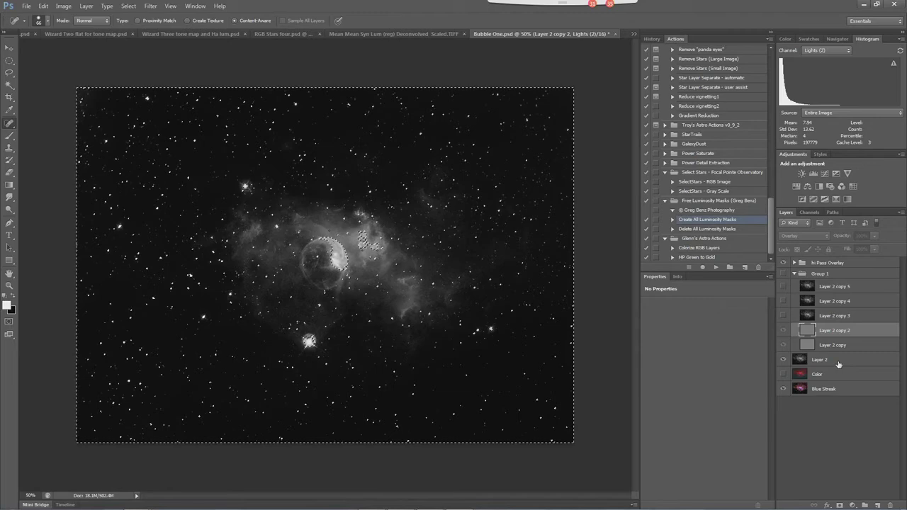
Flatten the Bubble Nebula image, discarding the hidden layers
left_click(822, 265)
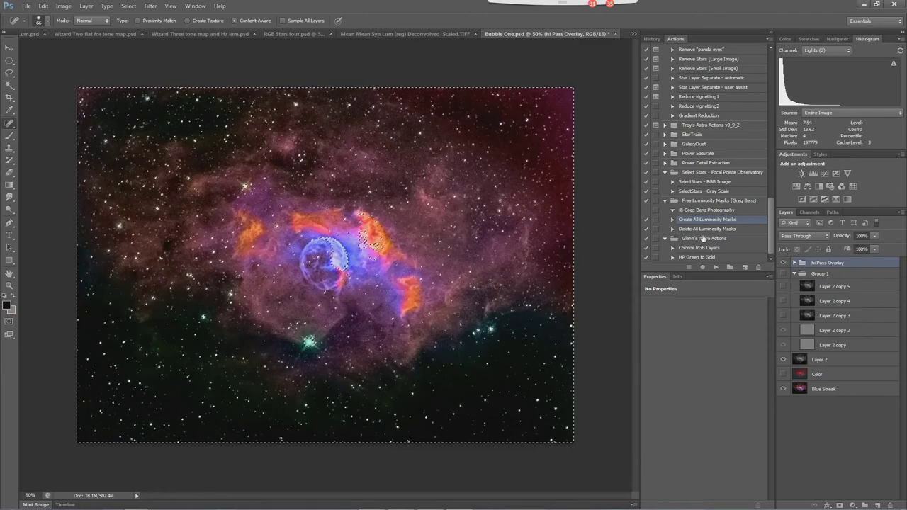
left_click(90, 6)
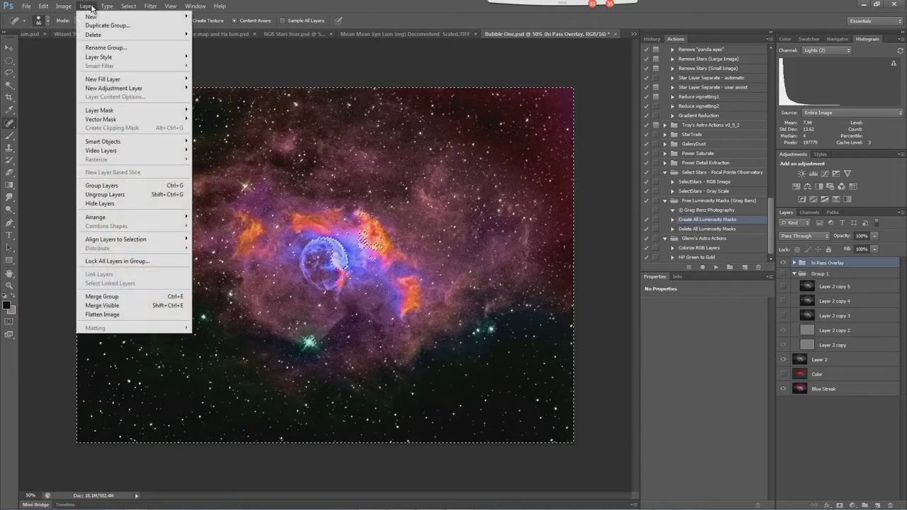
left_click(139, 314)
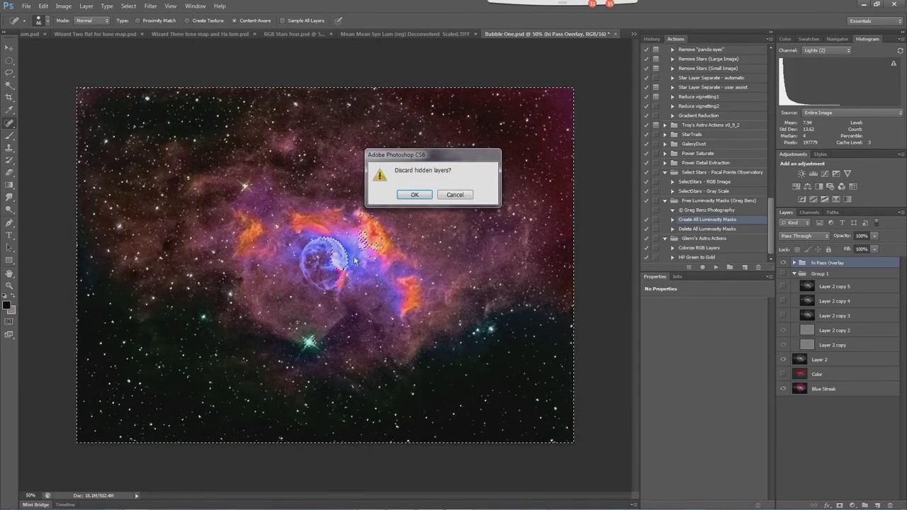
left_click(416, 195)
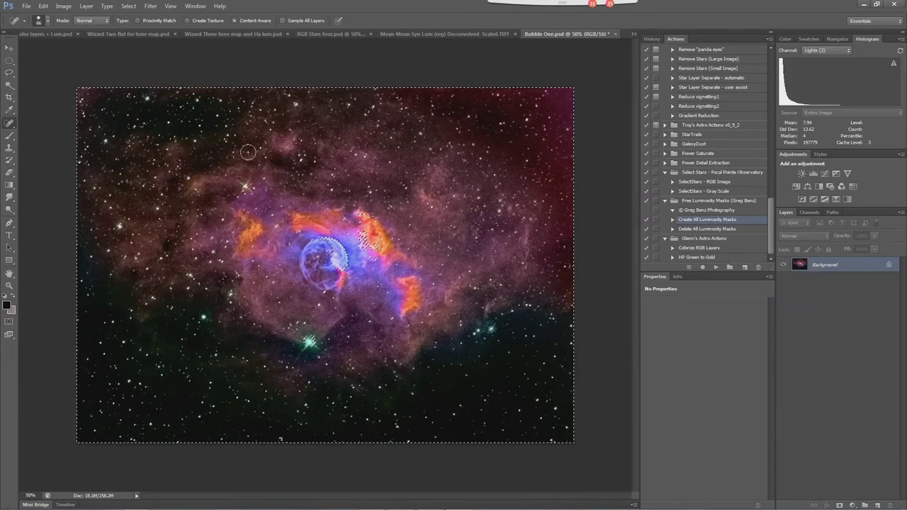
Launch the Topaz DeNoise 6 filter and preview the dark starry area below the bubble
left_click(151, 7)
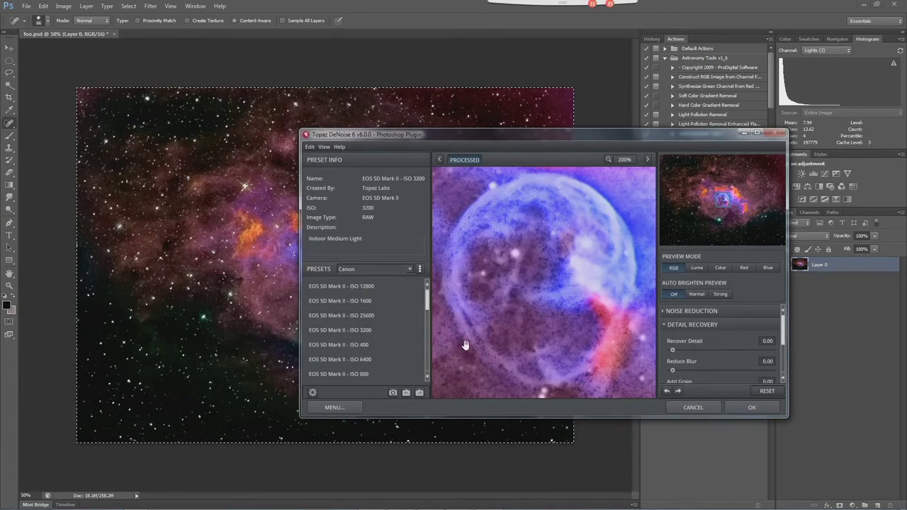
left_click_drag(511, 355, 466, 184)
left_click_drag(520, 371, 435, 188)
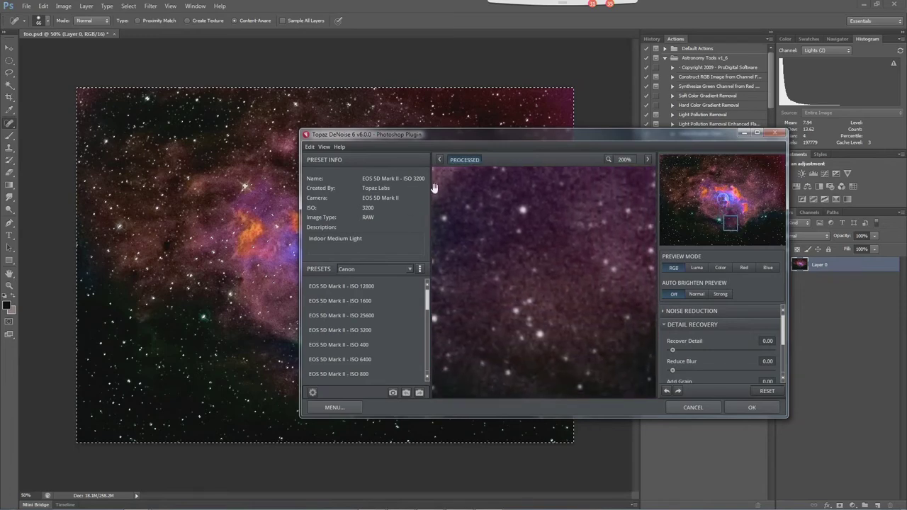
Browse the Canon EOS 5D Mark II noise presets, comparing ISO 1600, 25600, 3200 and 400
left_click(399, 302)
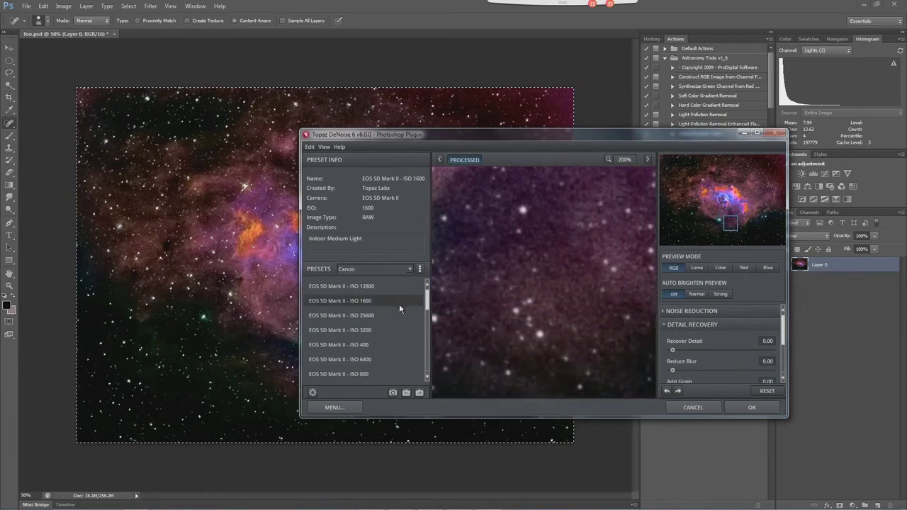
left_click(344, 328)
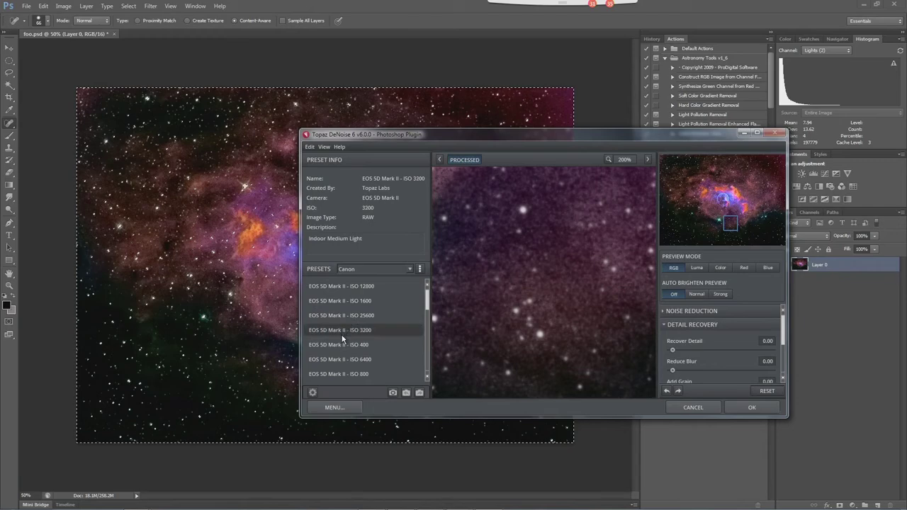
left_click(341, 315)
left_click(337, 301)
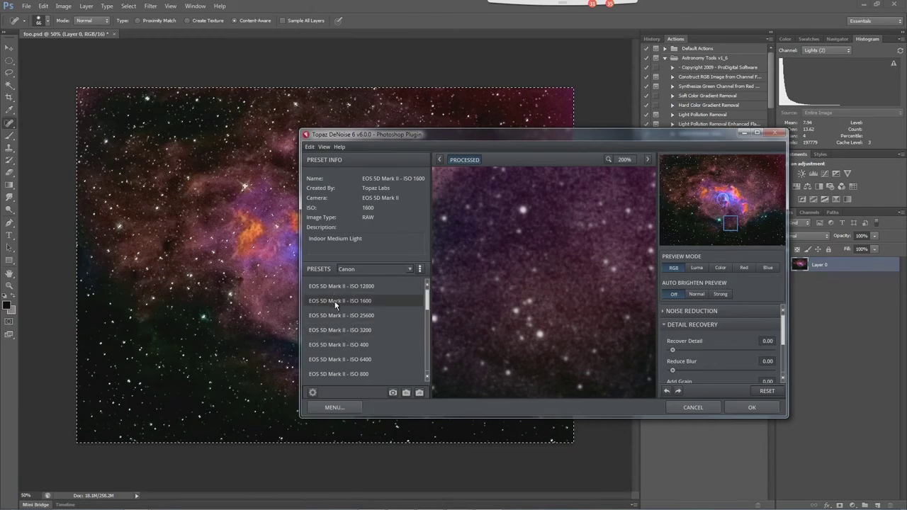
left_click(338, 314)
left_click(342, 330)
left_click(344, 344)
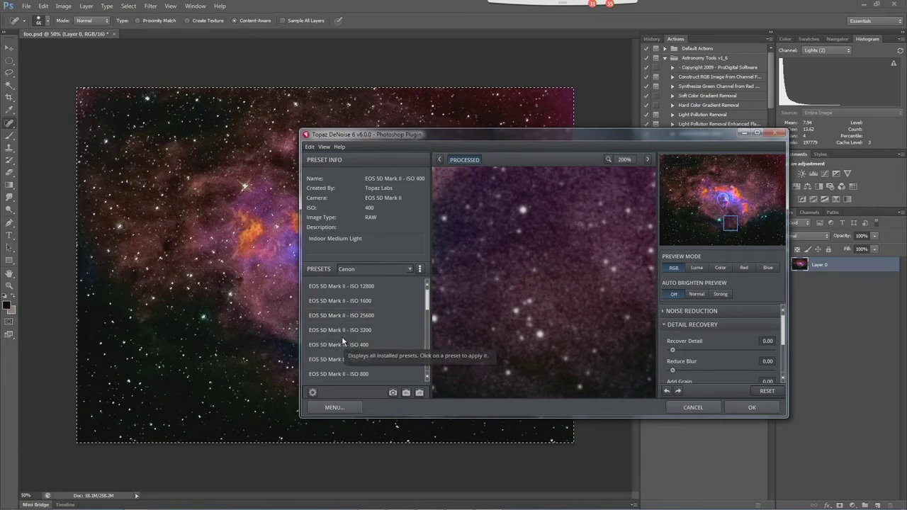
left_click(341, 335)
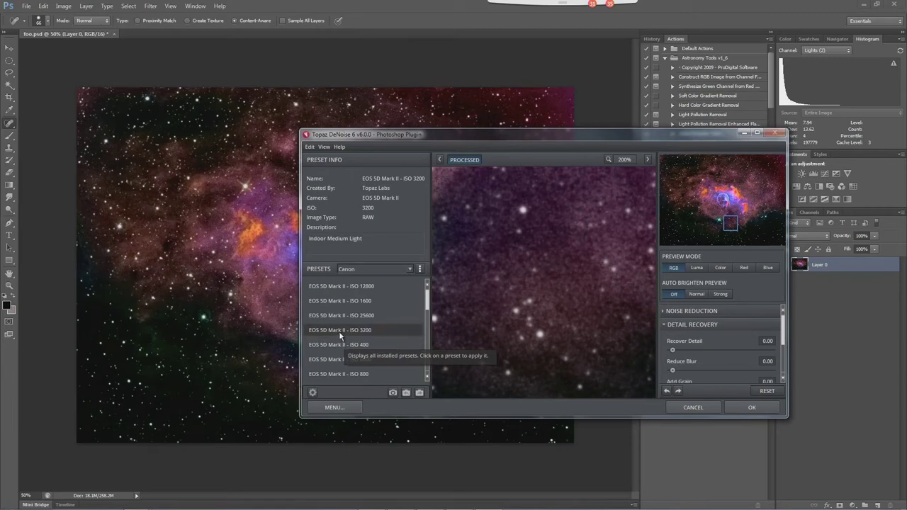
Try the EOS 5D Mark II - ISO 3200 preset, choose ISO 6400 instead and apply the noise reduction
left_click(340, 332)
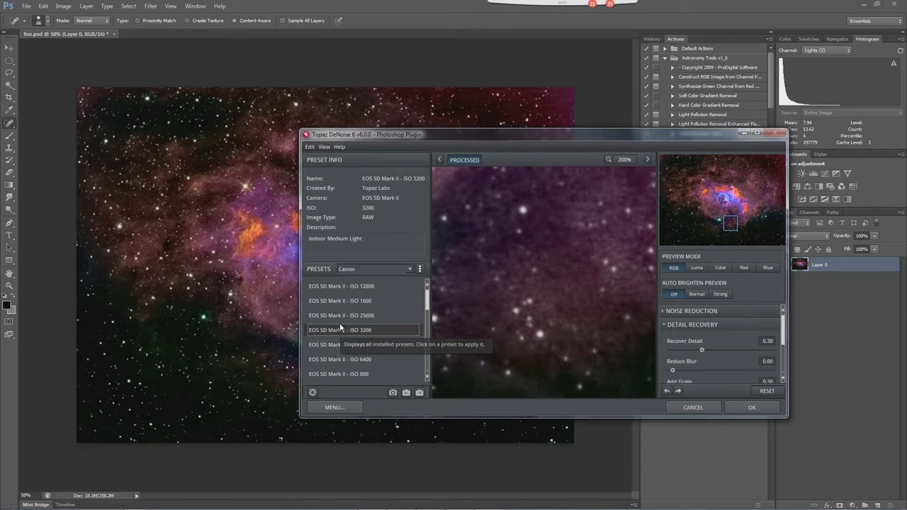
left_click(343, 358)
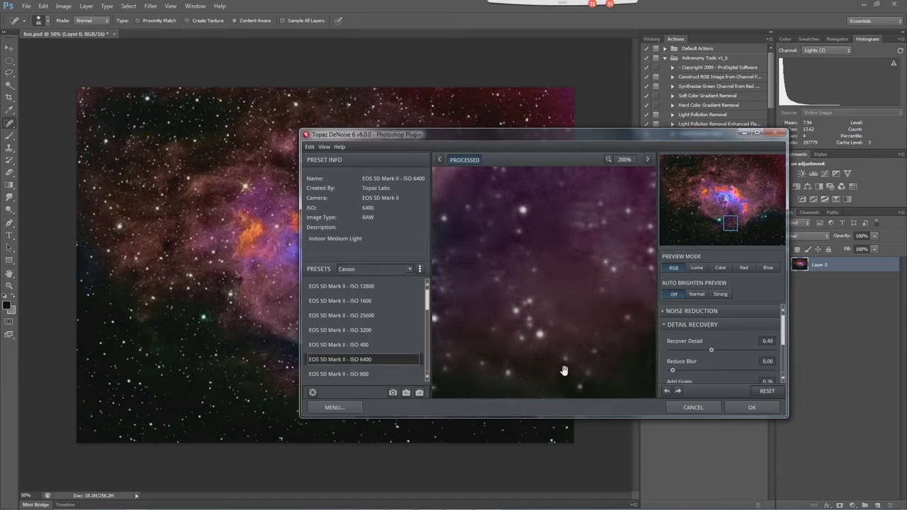
left_click(754, 407)
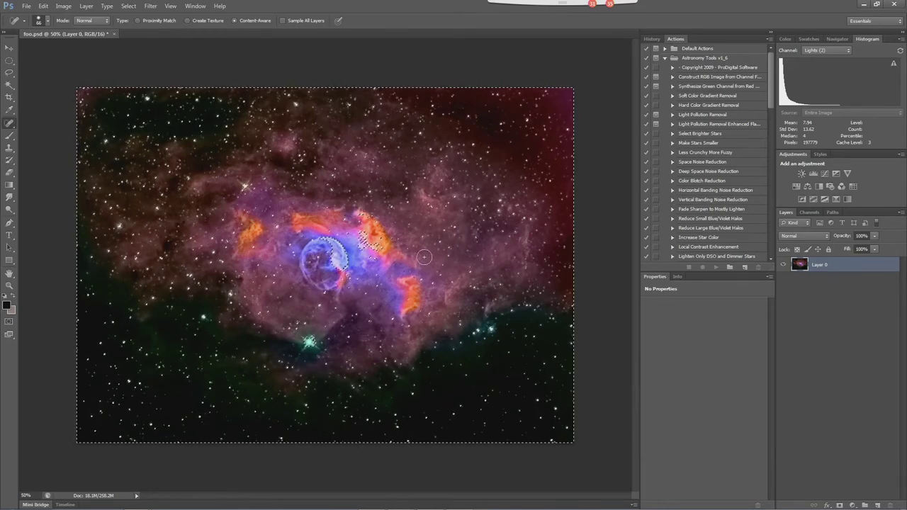
Switch to File Explorer and browse the SIG DEMO folder, opening its Bubble subfolder
left_click(129, 5)
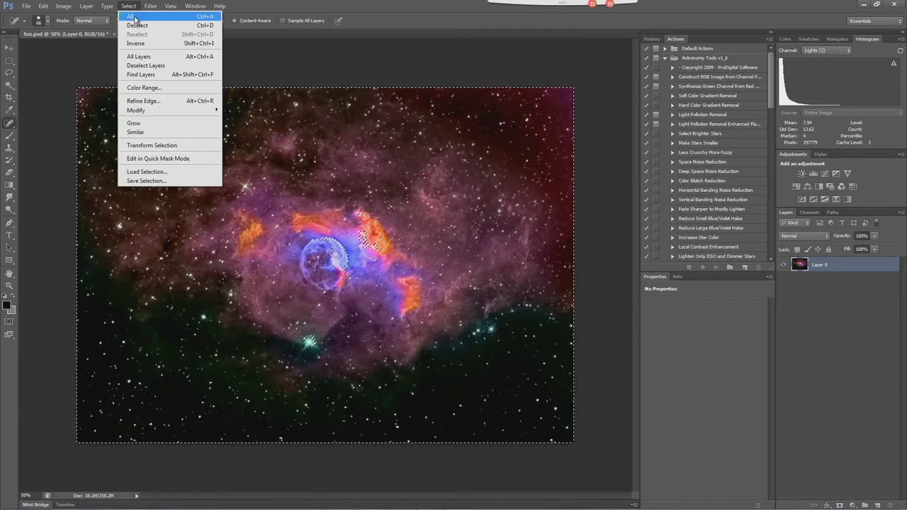
mouse_move(142, 508)
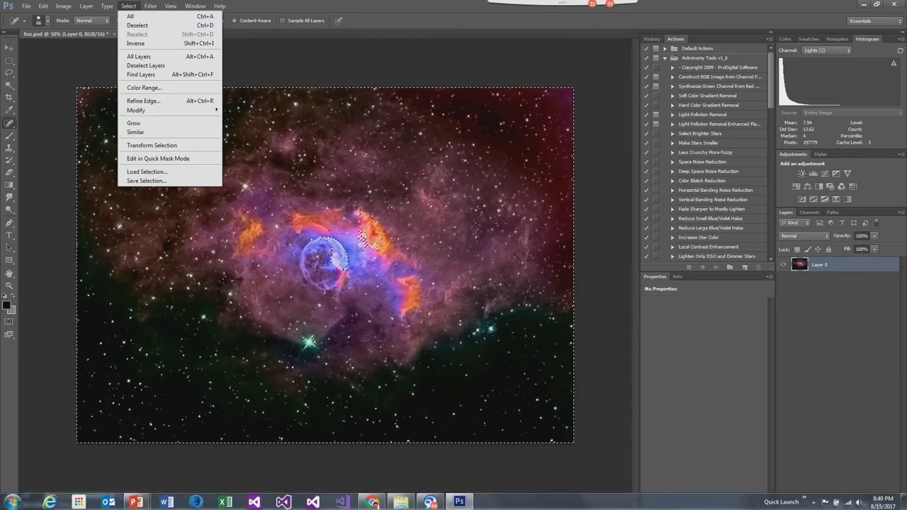
left_click(370, 502)
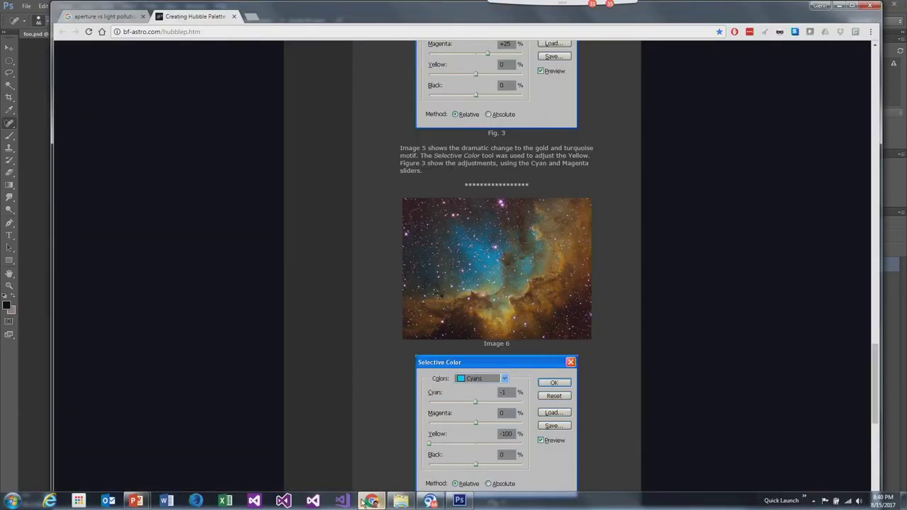
left_click(402, 502)
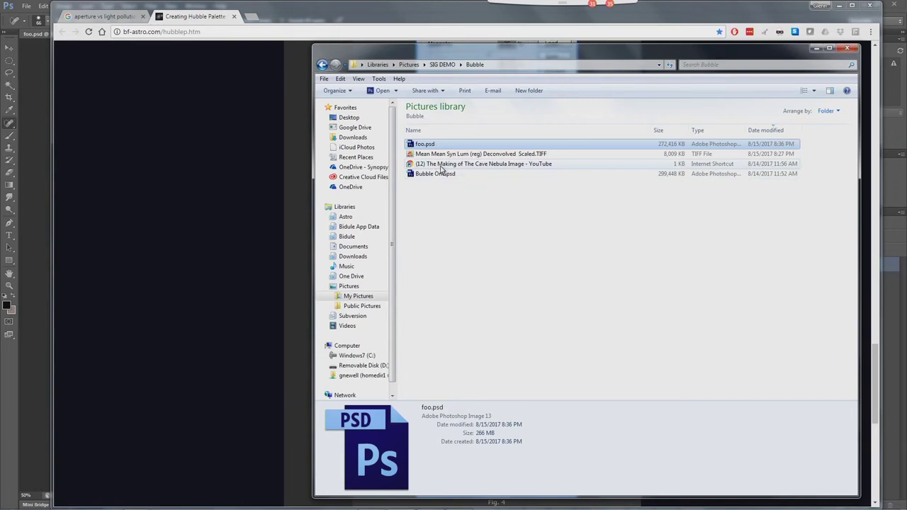
left_click(443, 66)
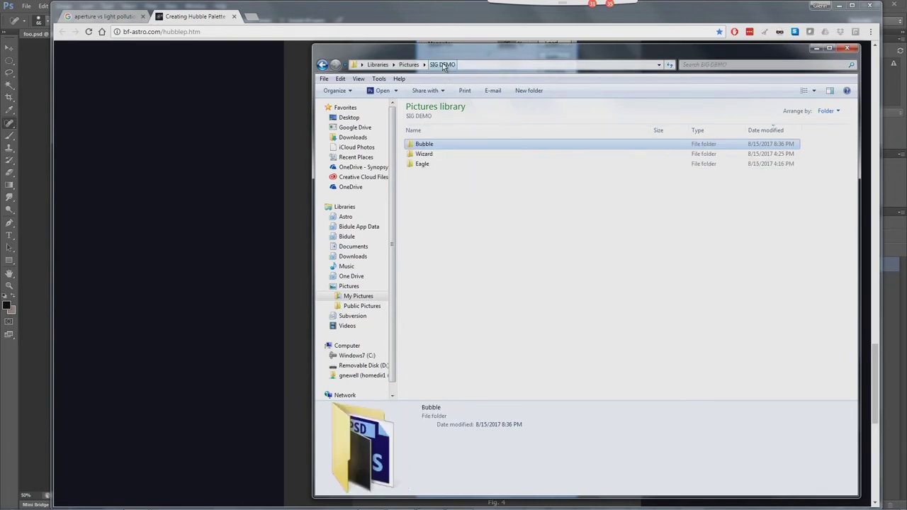
double_click(425, 145)
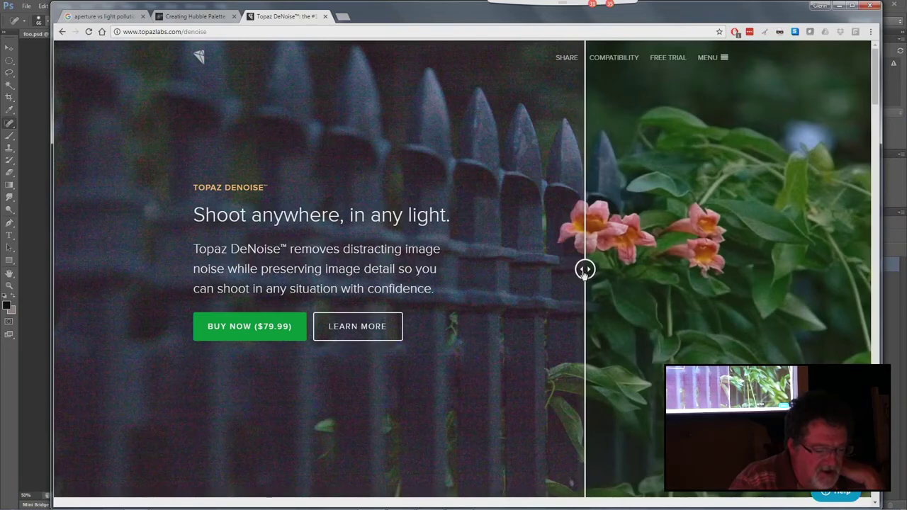
Compare the noisy and denoised halves of the fence photo on the Topaz DeNoise web page, and minimize the browser
left_click_drag(585, 273, 533, 305)
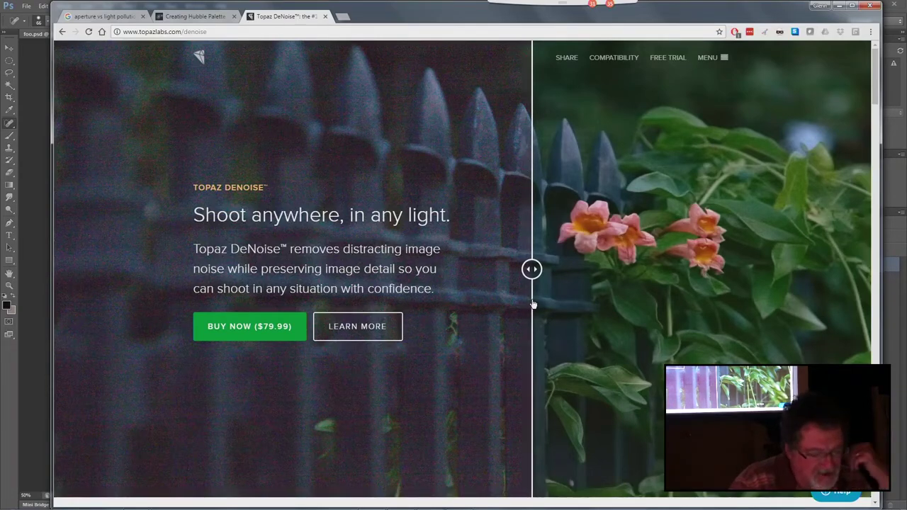
left_click_drag(533, 305, 507, 281)
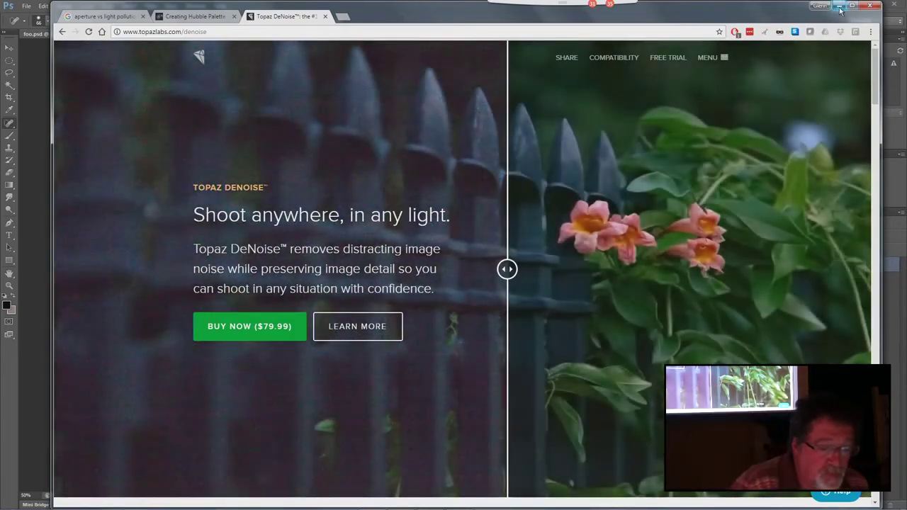
left_click(840, 6)
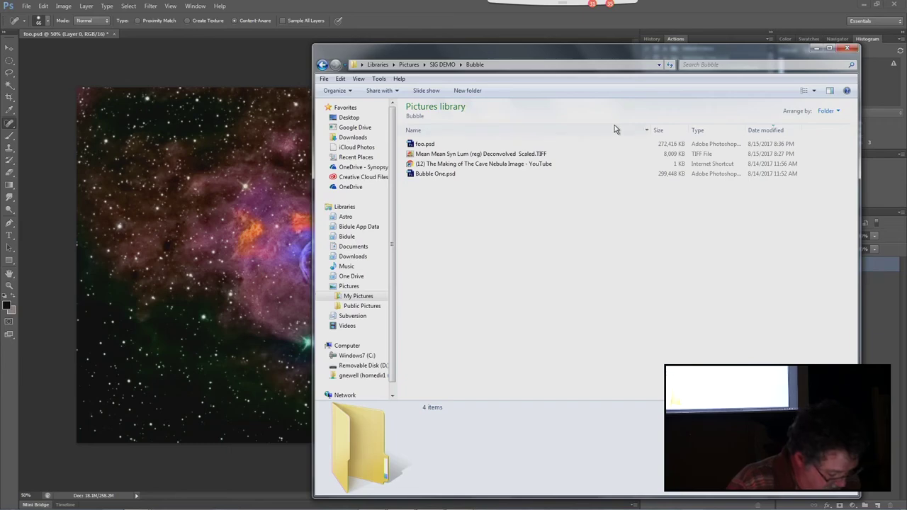
Switch to the PowerPoint slide show and advance from the Demo Time slide to the It's Art – Not Science slide
key("alt+Tab")
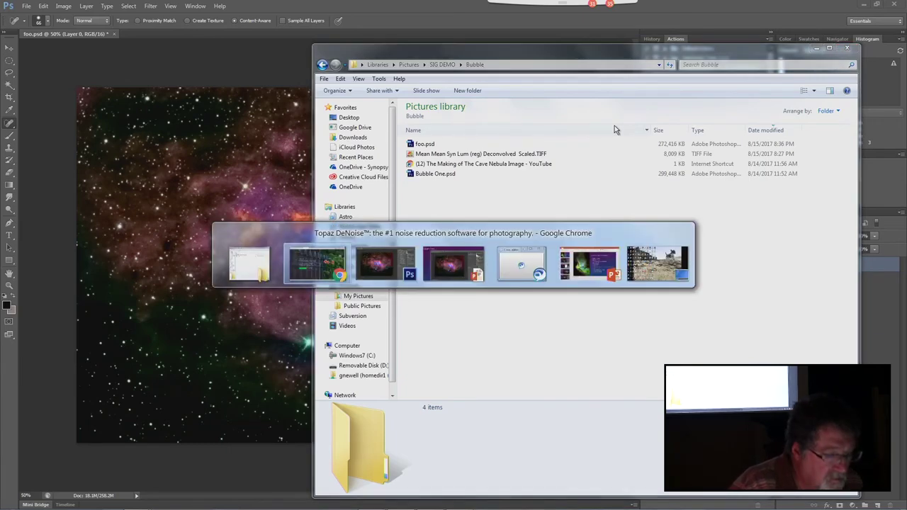
key("Tab")
key("Tab")
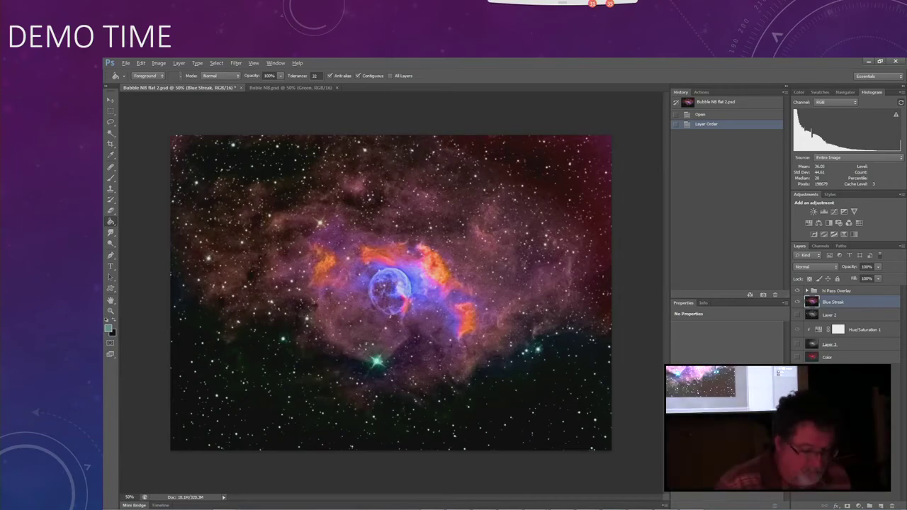
key("Right")
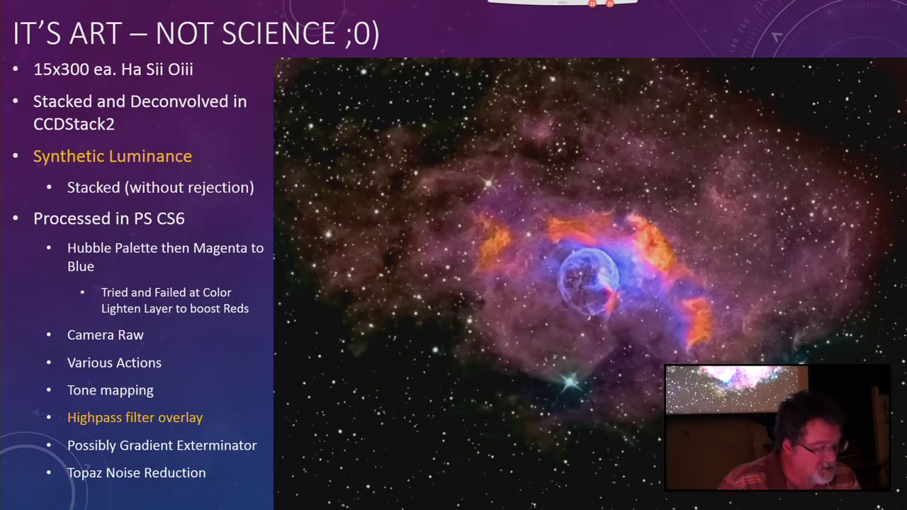